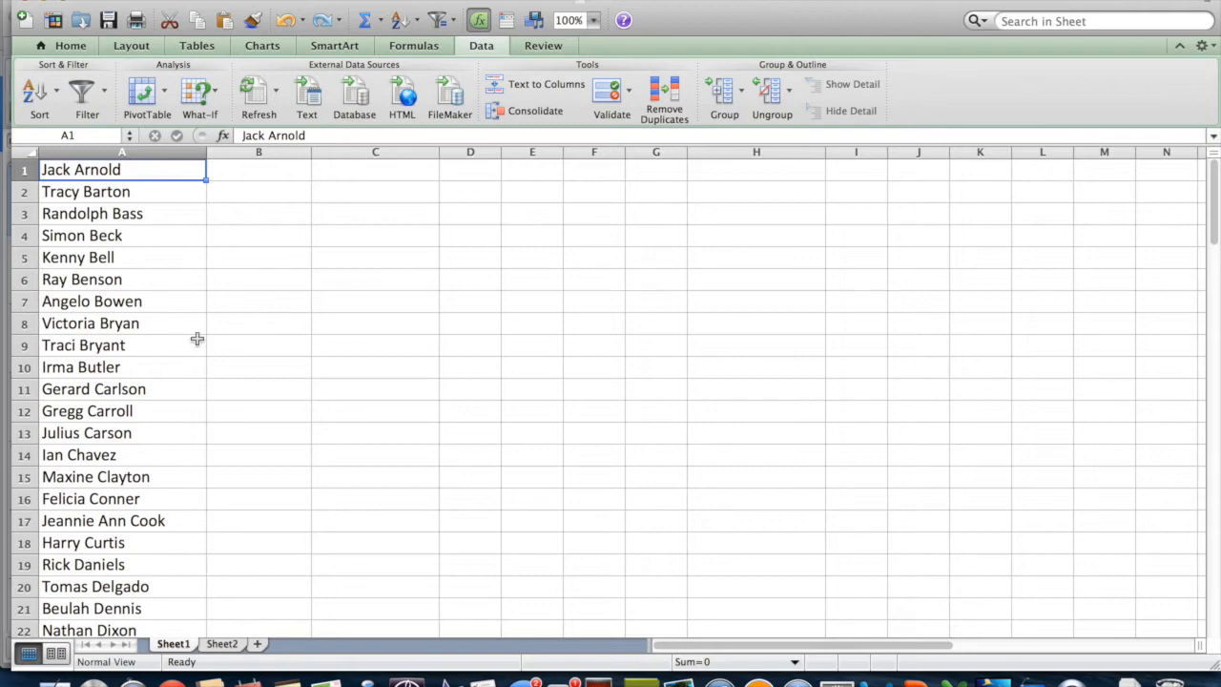
{"action": "scroll", "coordinate": [142, 437], "scroll_direction": "down", "scroll_amount": 5}
{"action": "scroll", "coordinate": [142, 437], "scroll_direction": "down", "scroll_amount": 3}
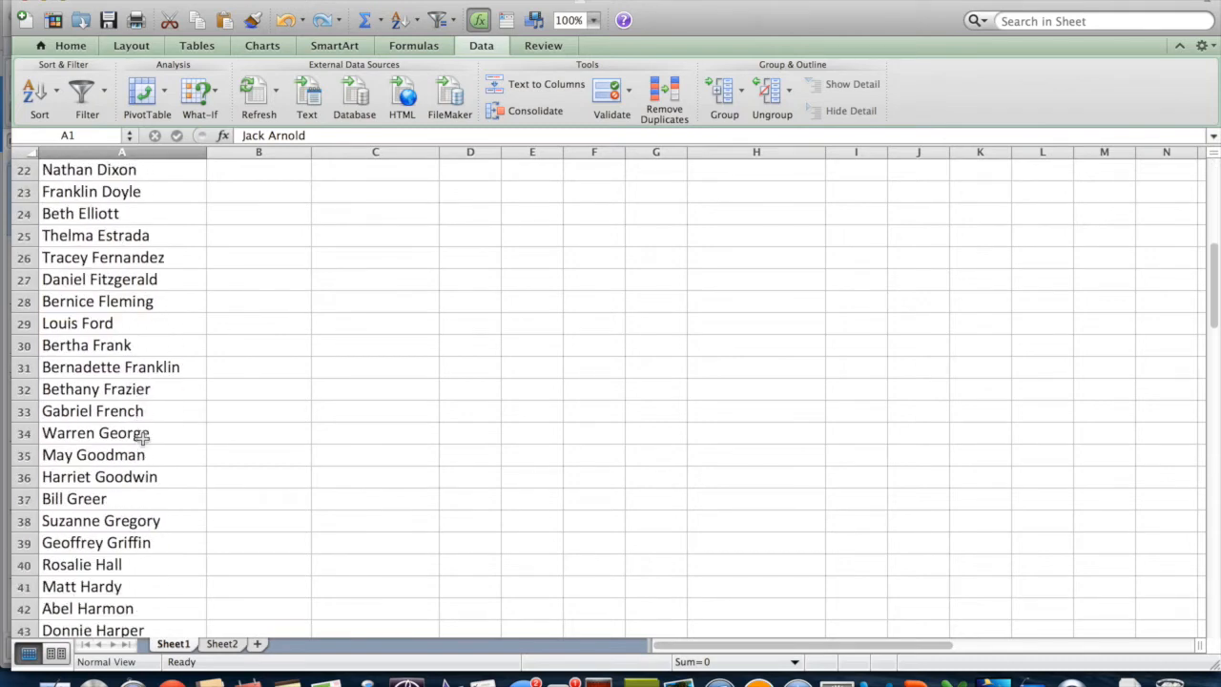
{"action": "scroll", "coordinate": [142, 437], "scroll_direction": "up", "scroll_amount": 5}
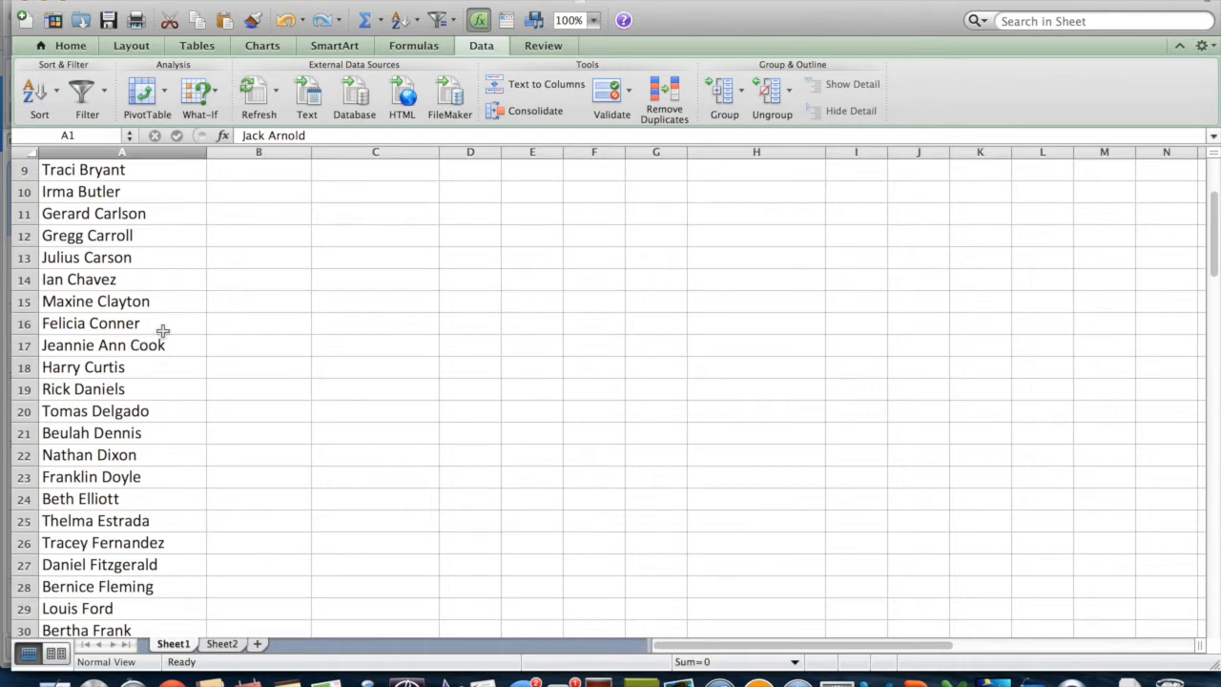
{"action": "scroll", "coordinate": [163, 331], "scroll_direction": "up", "scroll_amount": 5}
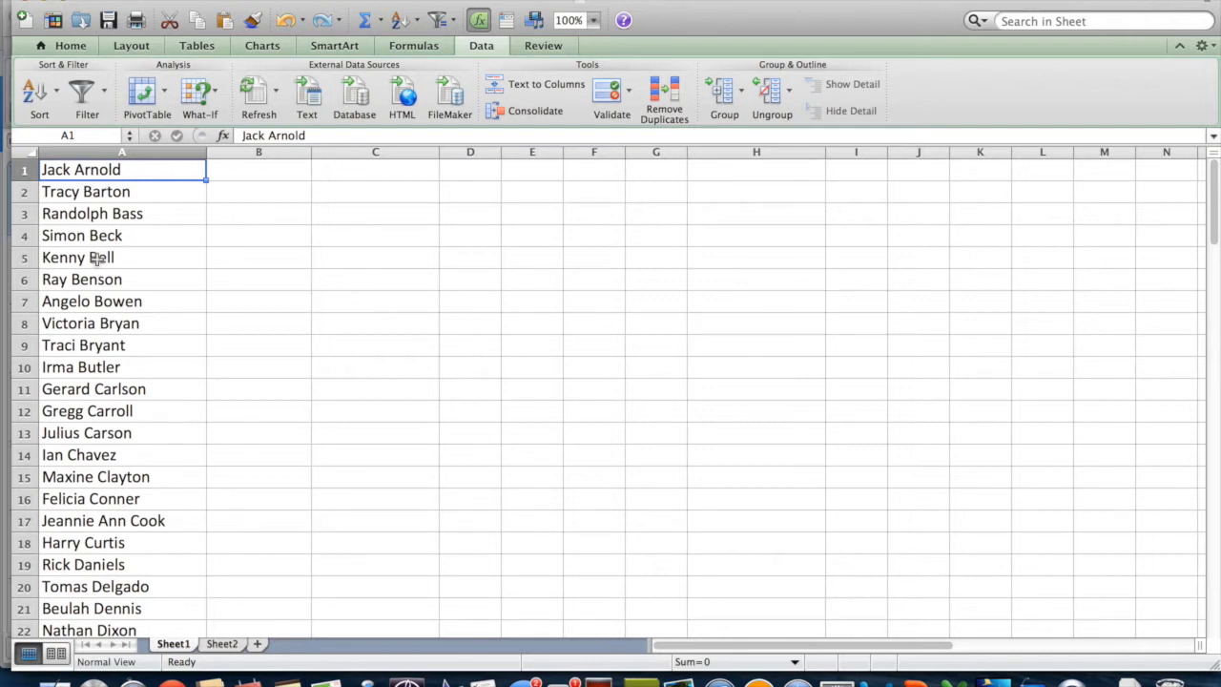
Split column A's full names on spaces into first names in A and last names in B.
{"action": "left_click", "coordinate": [105, 154]}
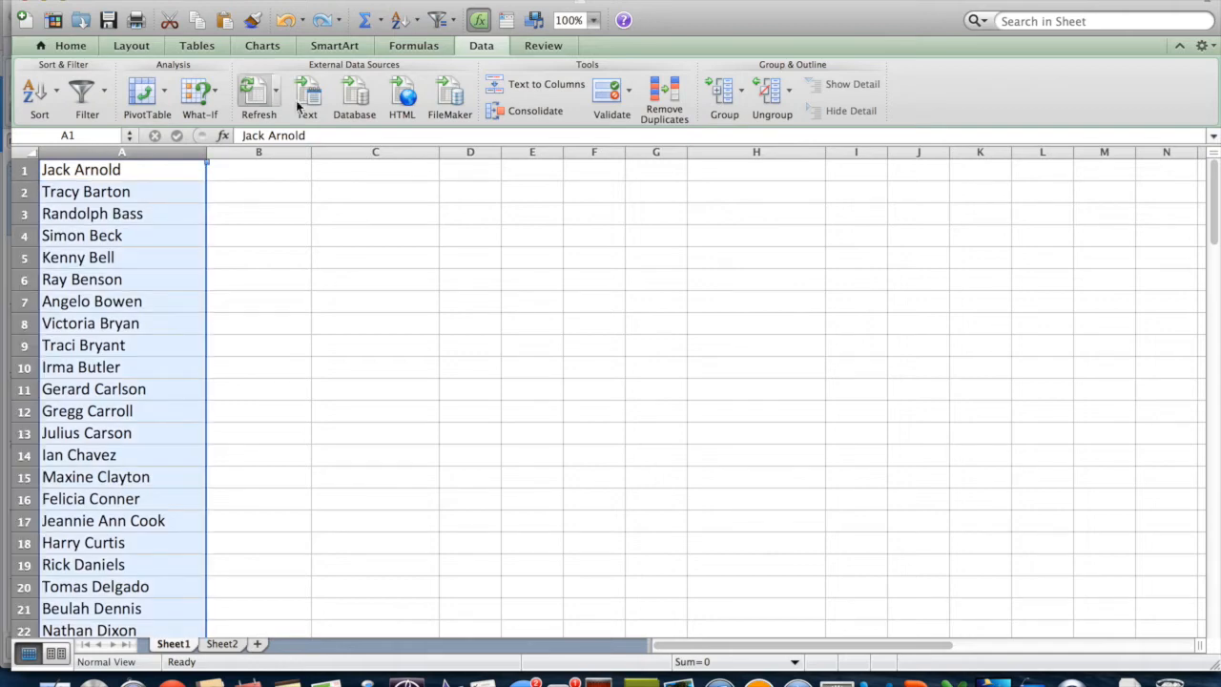
{"action": "left_click", "coordinate": [519, 83]}
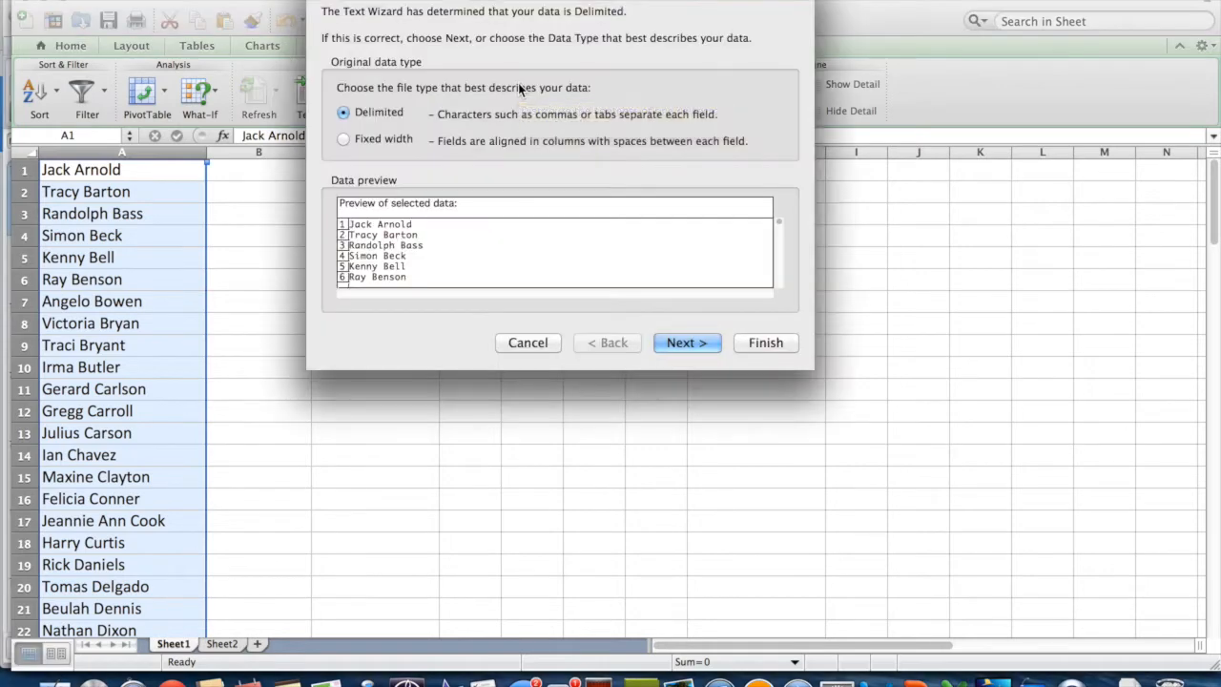
{"action": "left_click", "coordinate": [687, 342]}
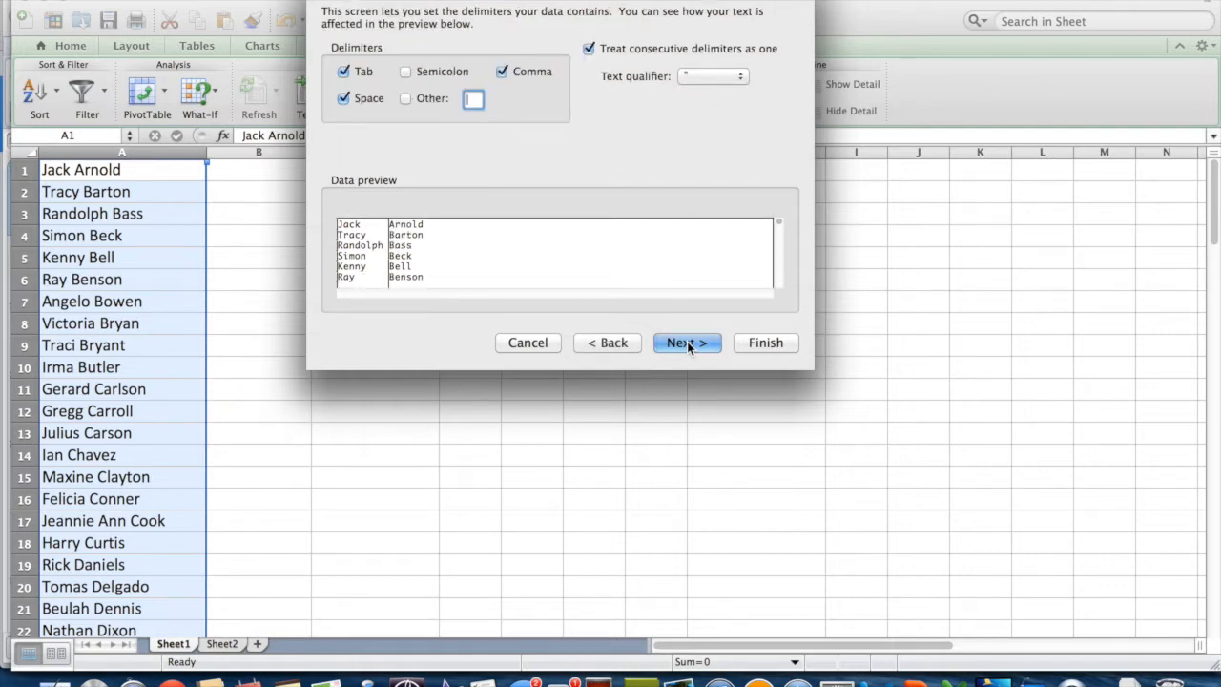
{"action": "left_click", "coordinate": [687, 342]}
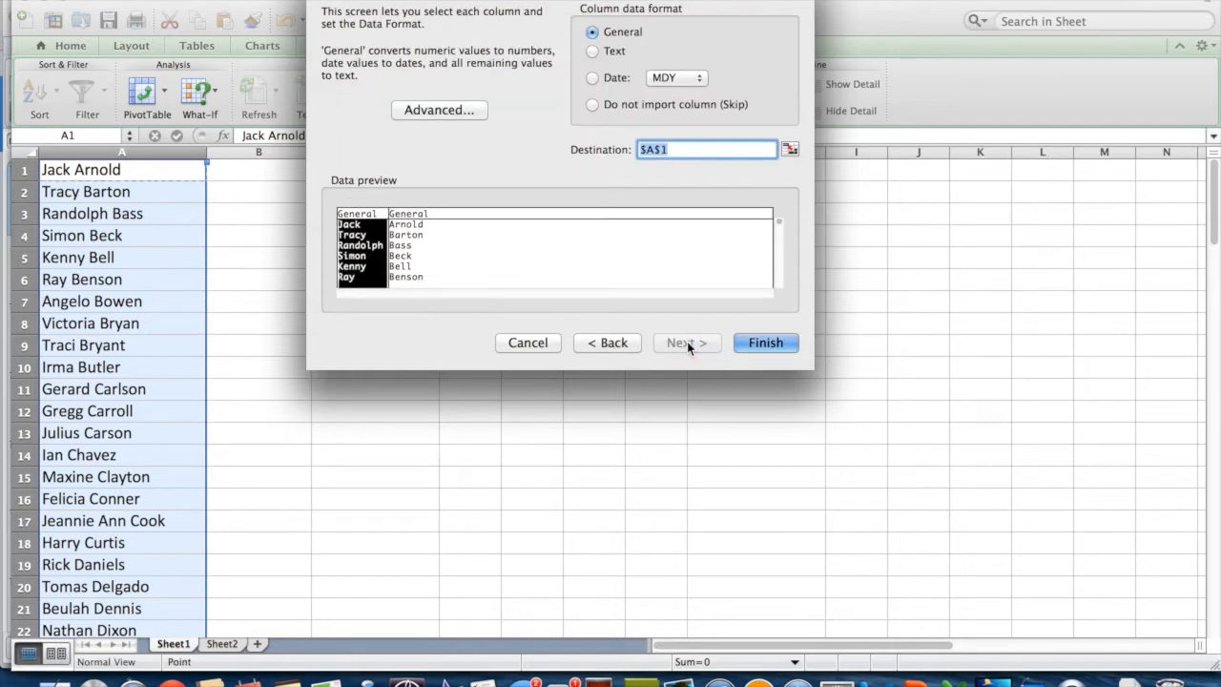
{"action": "left_click", "coordinate": [766, 343]}
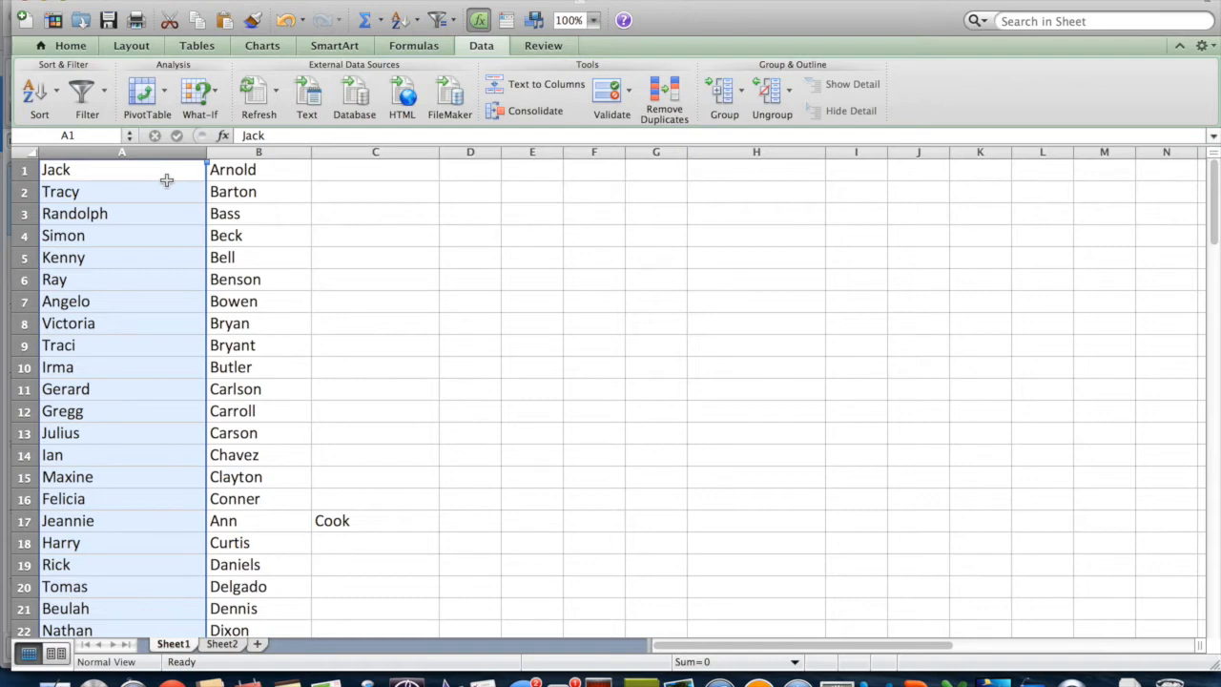
{"action": "left_click", "coordinate": [256, 520]}
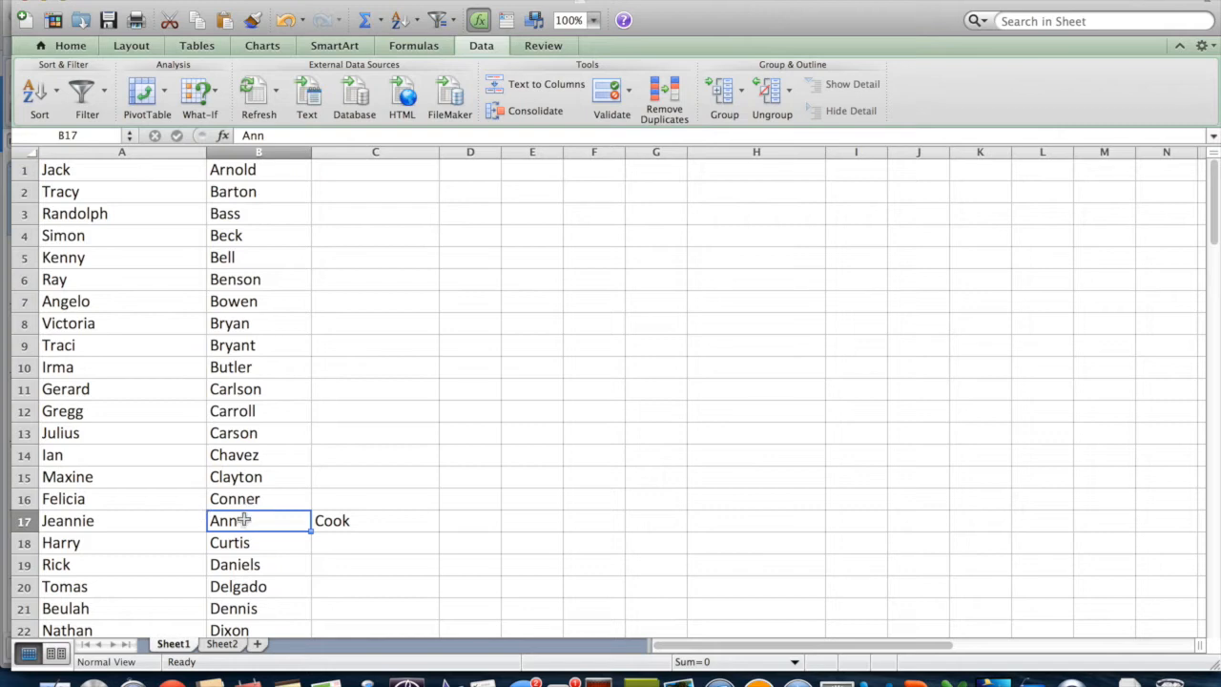
{"action": "double_click", "coordinate": [127, 527]}
{"action": "double_click", "coordinate": [128, 526]}
{"action": "left_click", "coordinate": [128, 527]}
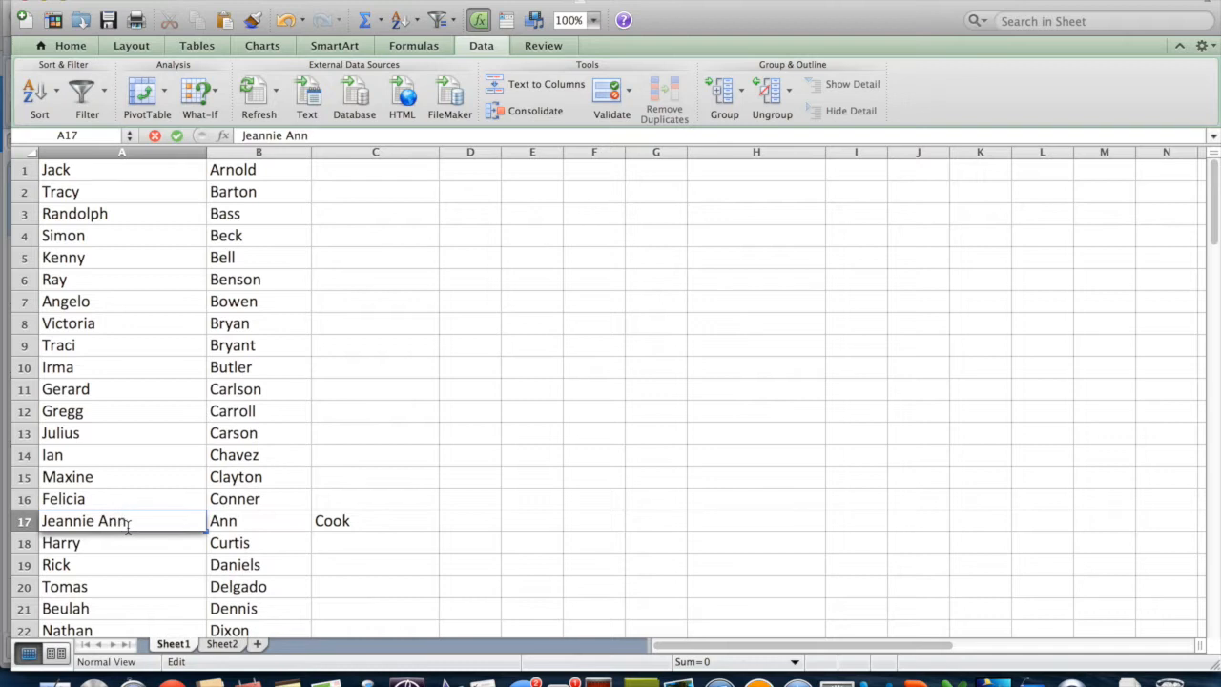
{"action": "key", "text": "Tab"}
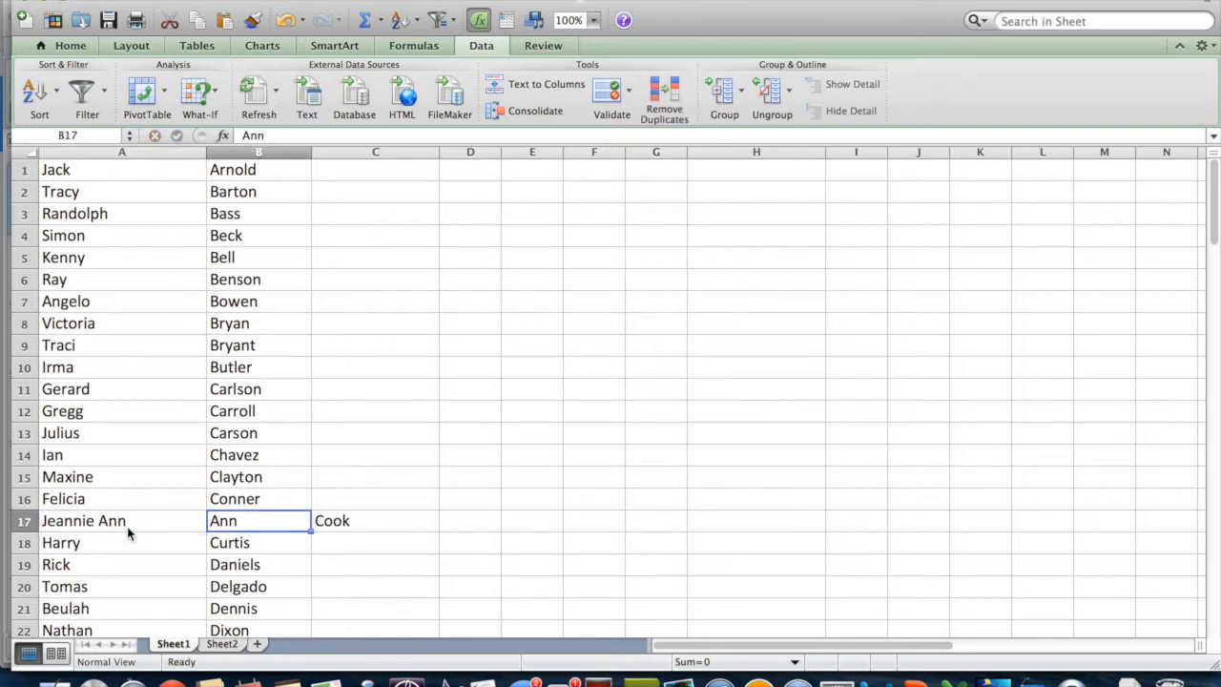
{"action": "key", "text": "Tab"}
{"action": "key", "text": "BackSpace"}
{"action": "left_click", "coordinate": [346, 477]}
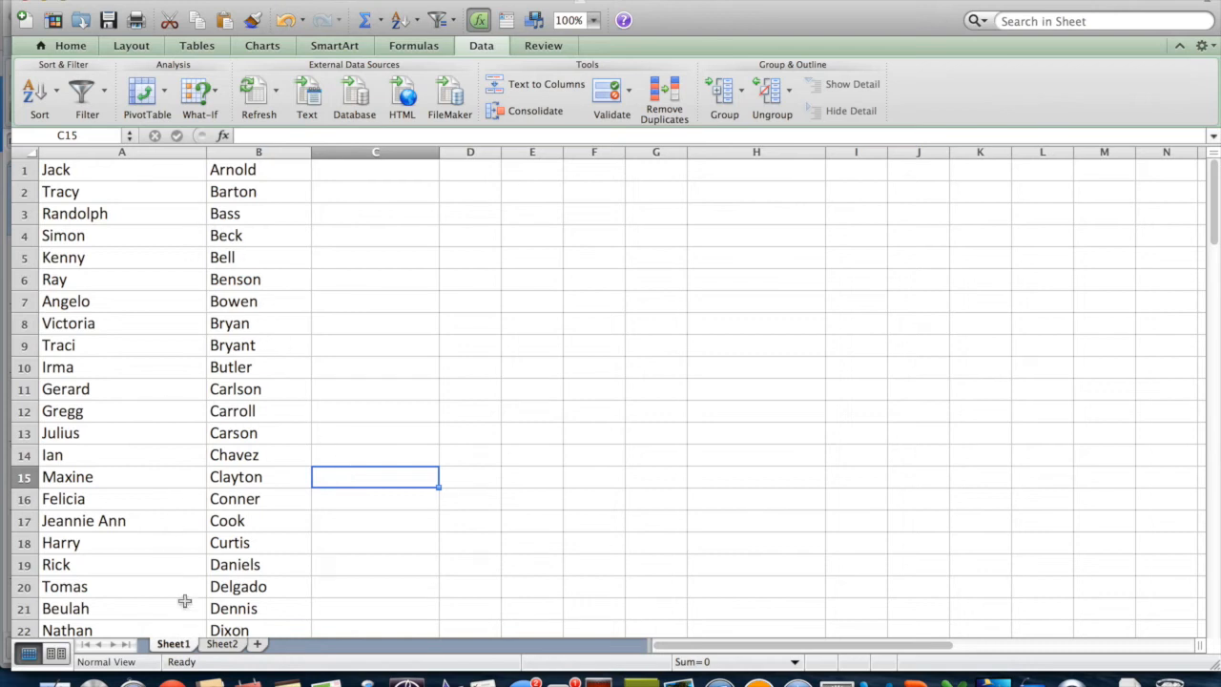
On Sheet2, split column A's 'Last, First' names into surnames in A and first names in B.
{"action": "left_click", "coordinate": [223, 645]}
{"action": "left_click", "coordinate": [118, 196]}
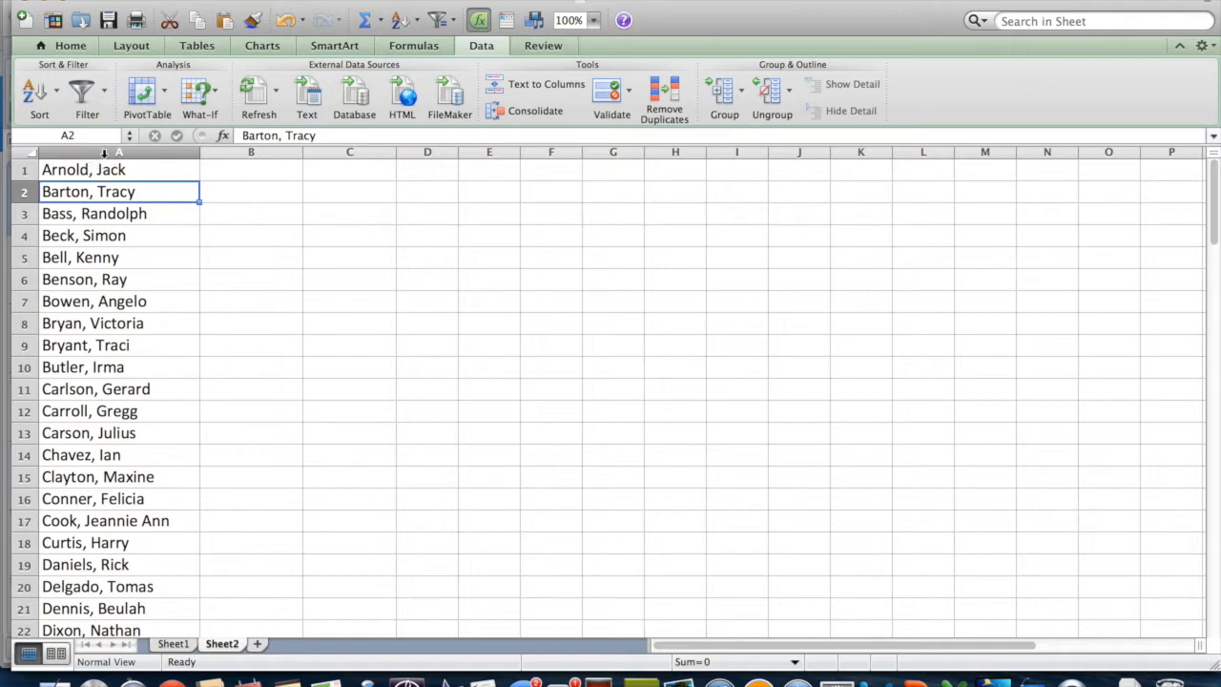
{"action": "left_click", "coordinate": [103, 152]}
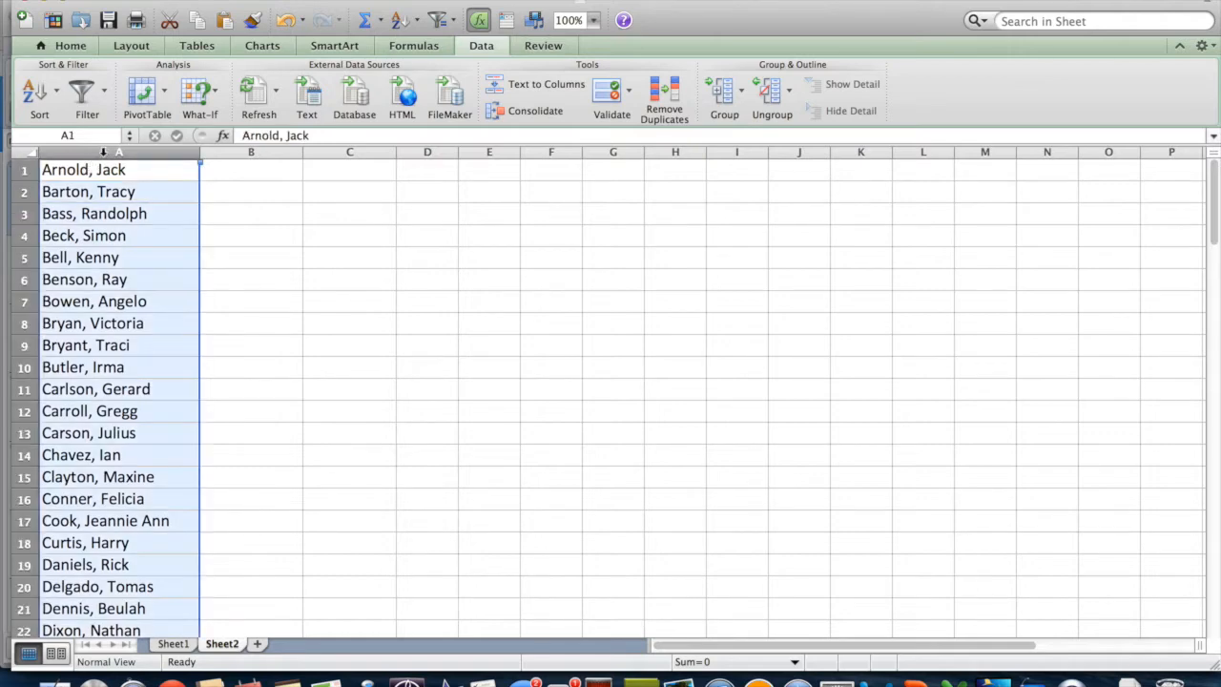
{"action": "left_click", "coordinate": [543, 87]}
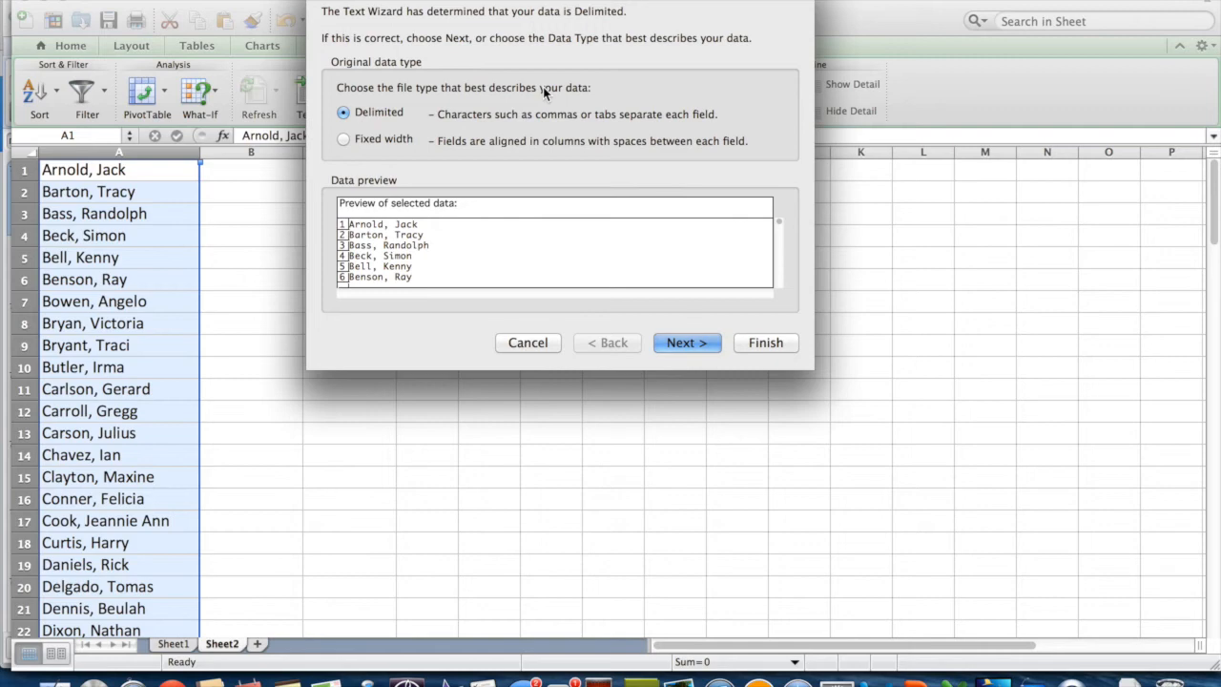
{"action": "left_click", "coordinate": [687, 342]}
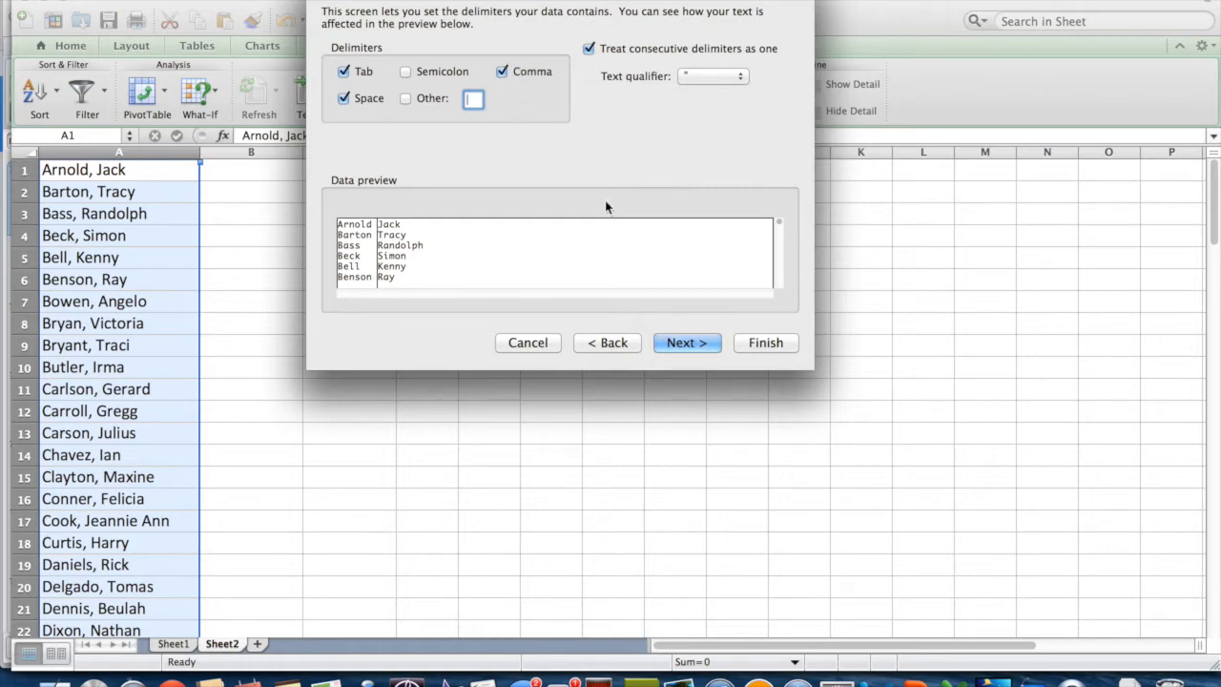
{"action": "left_click", "coordinate": [683, 342]}
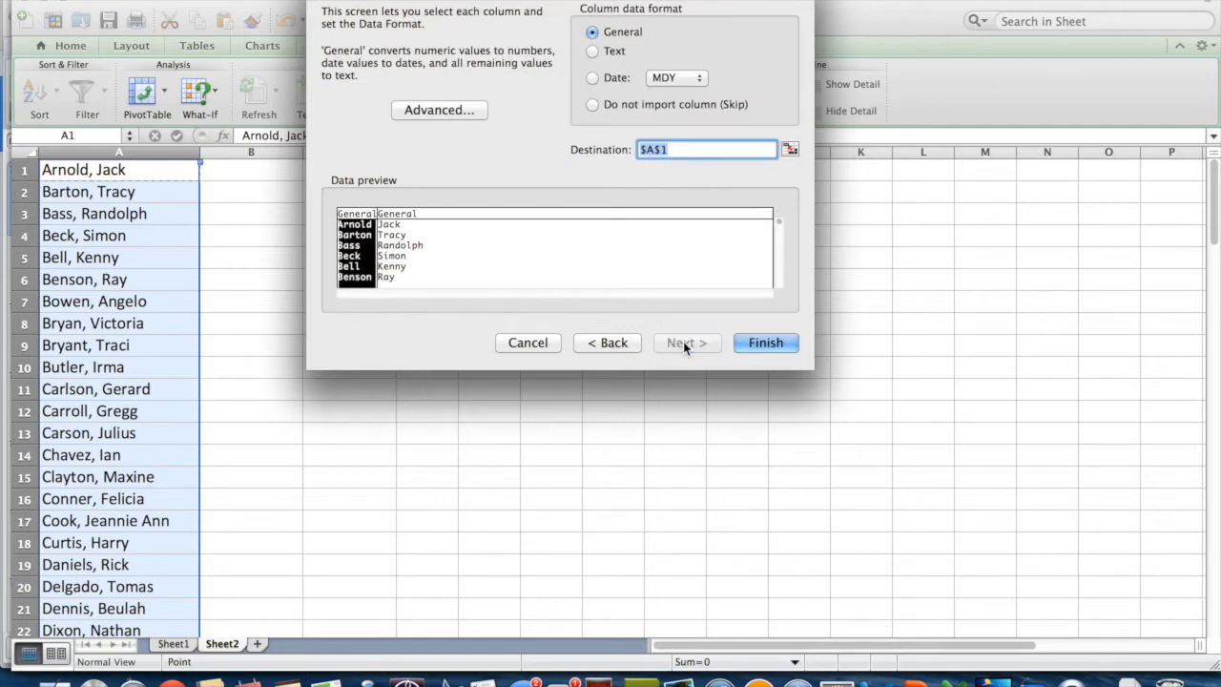
{"action": "left_click", "coordinate": [766, 342]}
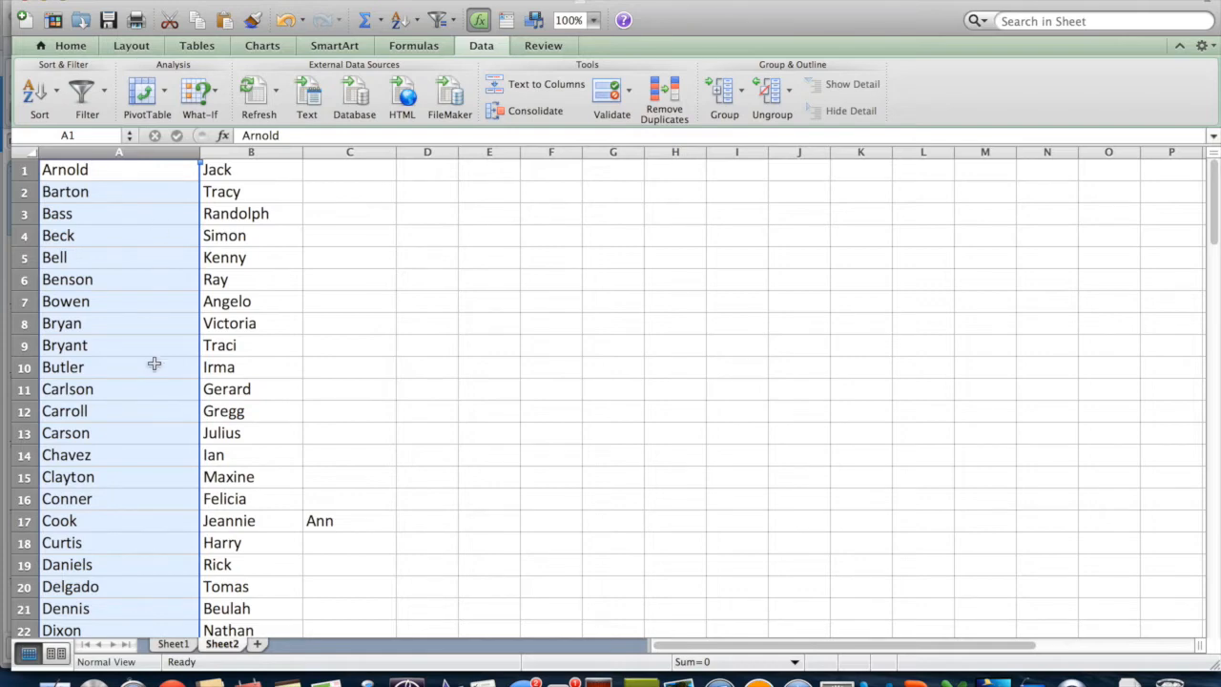
On Sheet2, change B17 to Jeannie Ann and delete the stray Ann from C17.
{"action": "double_click", "coordinate": [274, 522]}
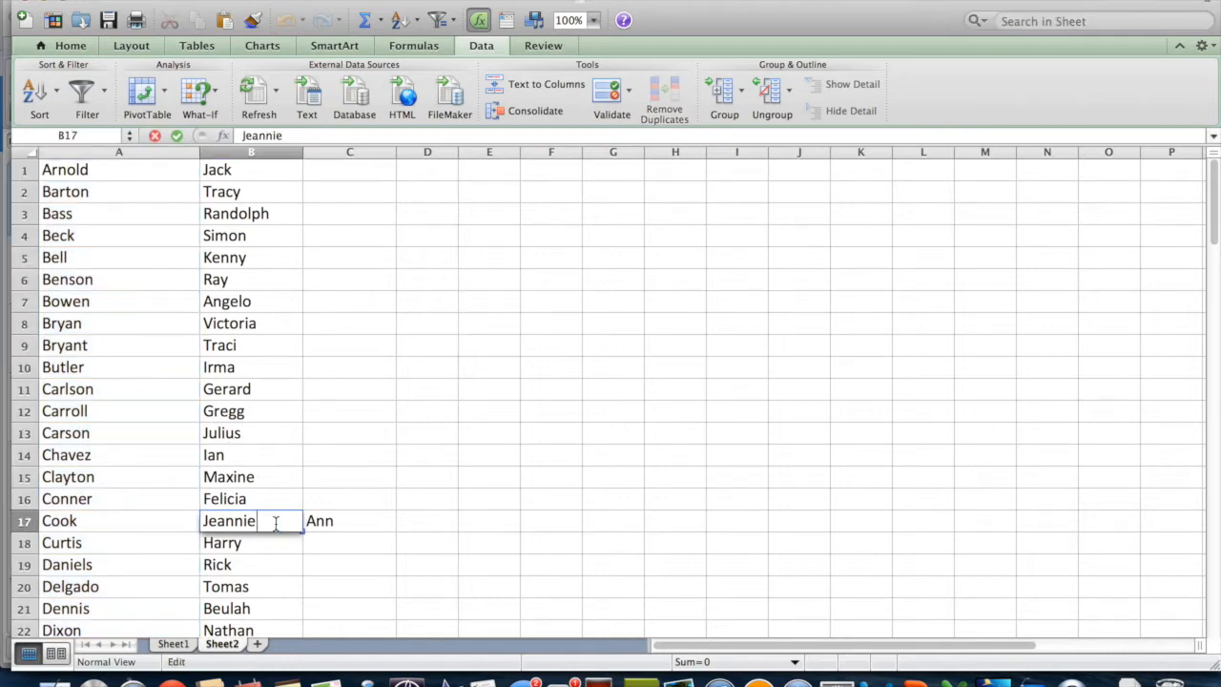
{"action": "type", "text": "Ann"}
{"action": "key", "text": "Tab"}
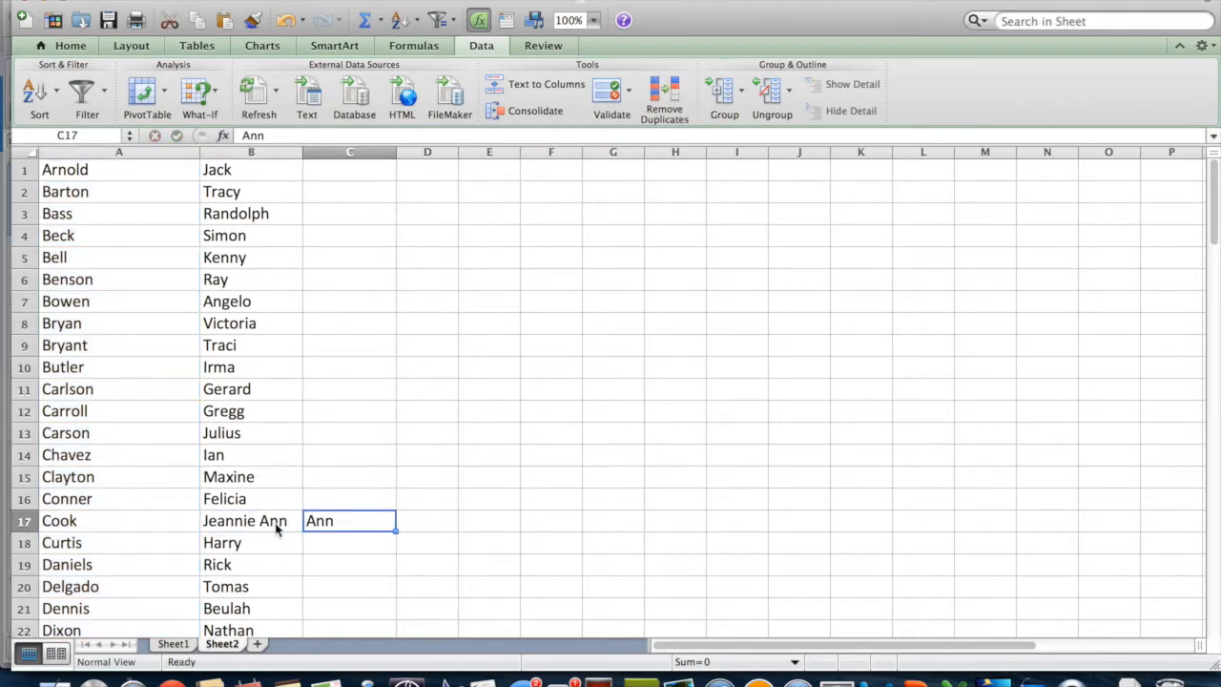
{"action": "key", "text": "Delete"}
{"action": "left_click", "coordinate": [332, 505]}
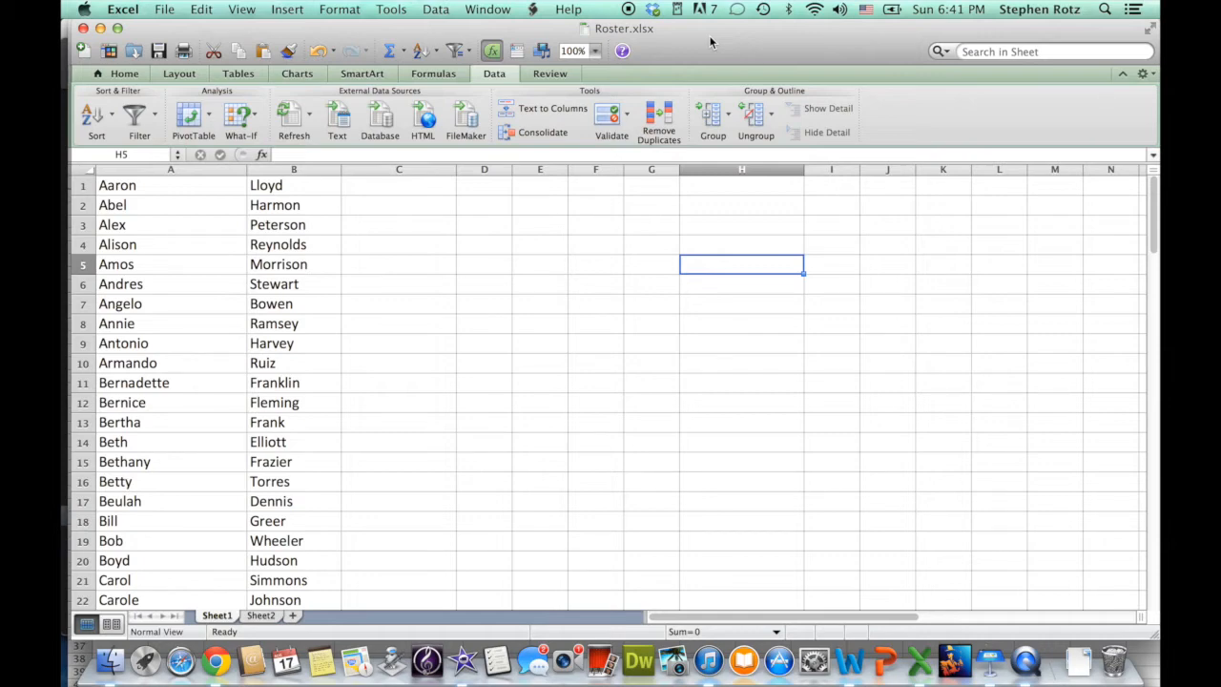
Custom-sort the whole Sheet1 roster A to Z by last name in column B.
{"action": "key", "text": "super+a"}
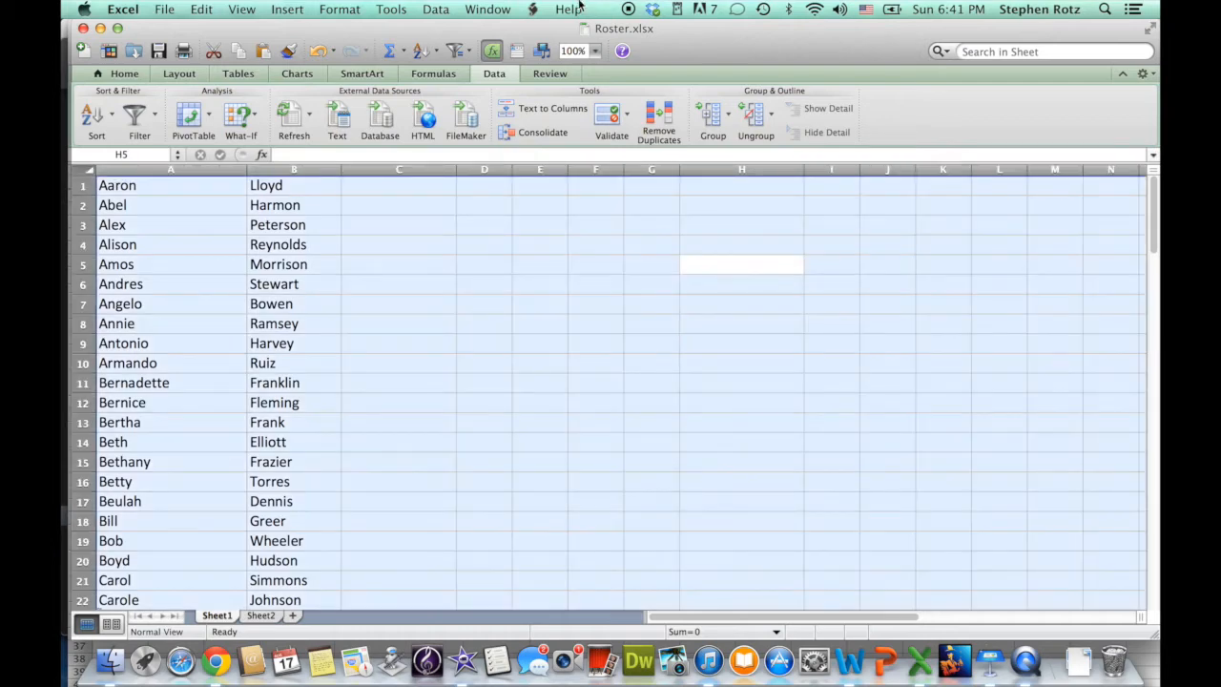
{"action": "left_click", "coordinate": [111, 117]}
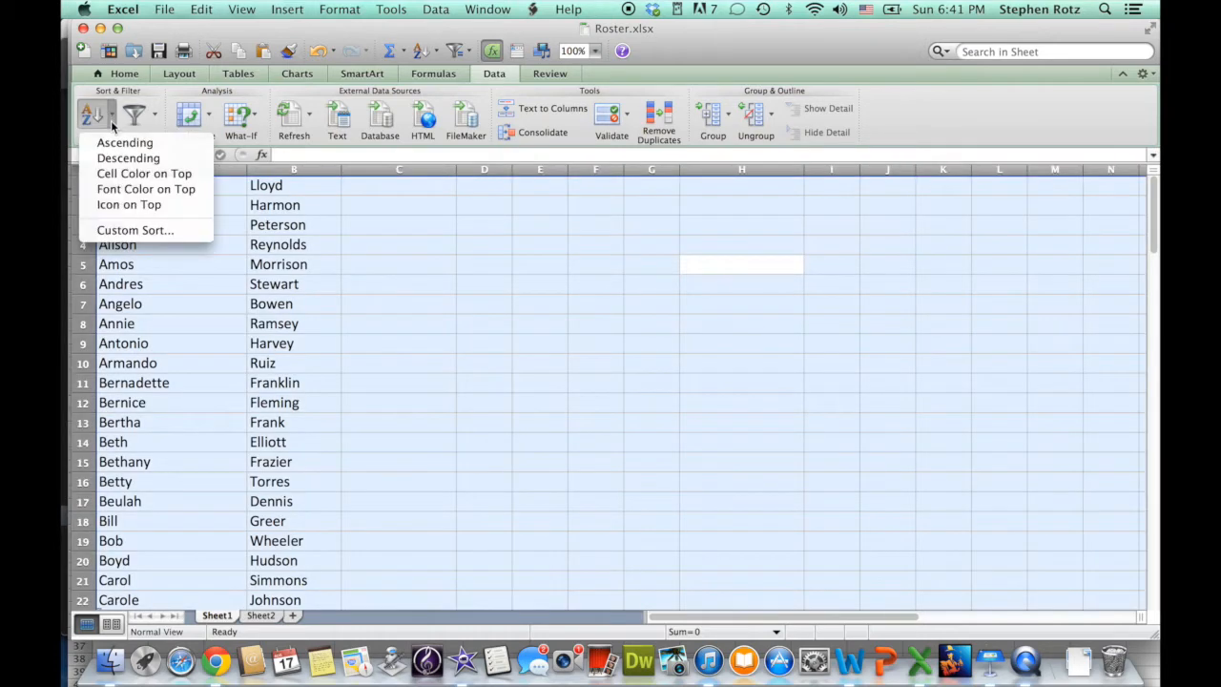
{"action": "left_click", "coordinate": [128, 231]}
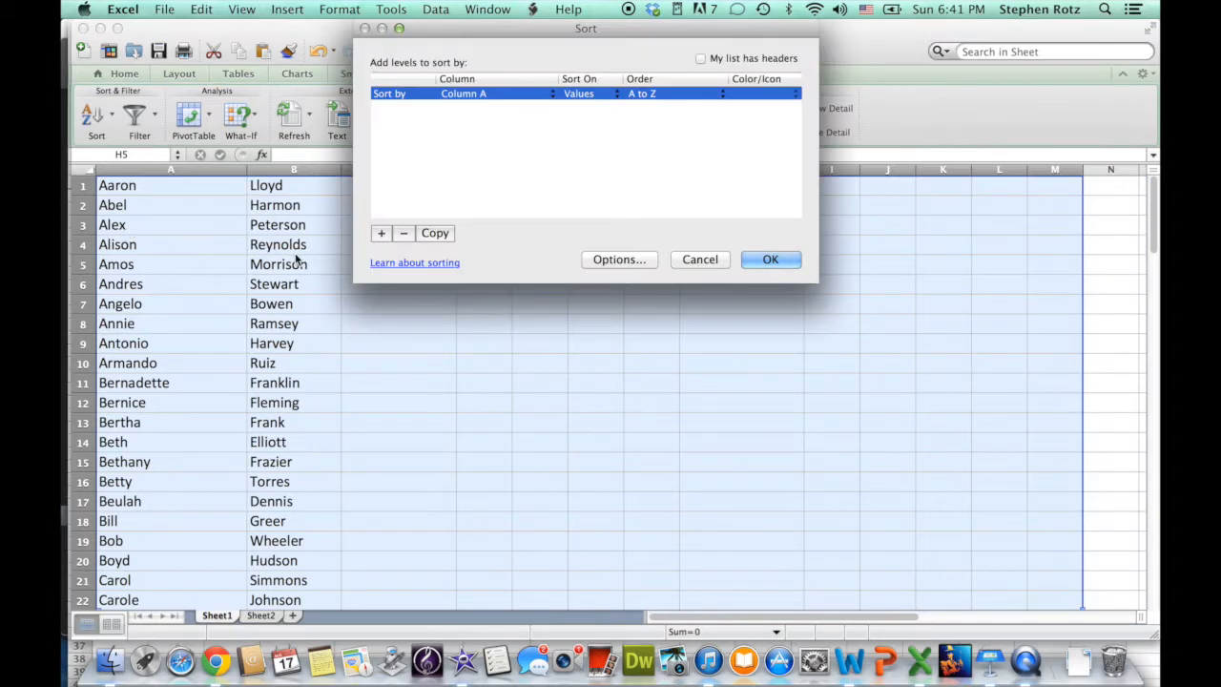
{"action": "left_click", "coordinate": [541, 94]}
{"action": "left_click", "coordinate": [532, 108]}
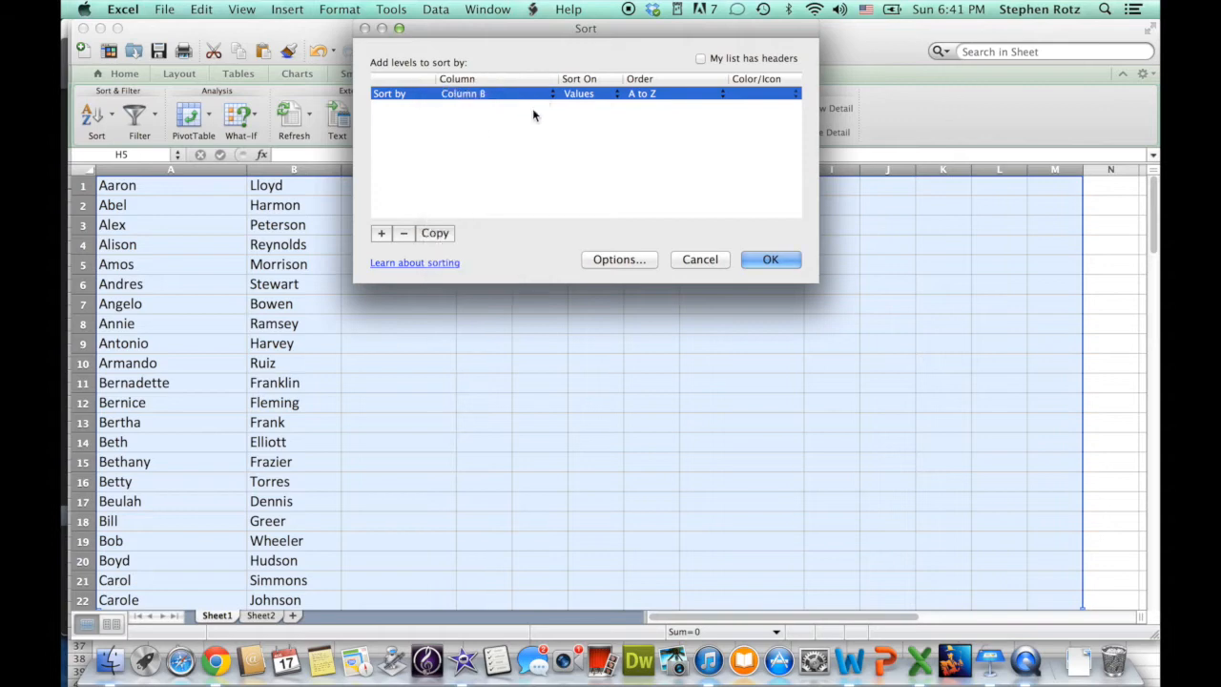
{"action": "left_click", "coordinate": [787, 265]}
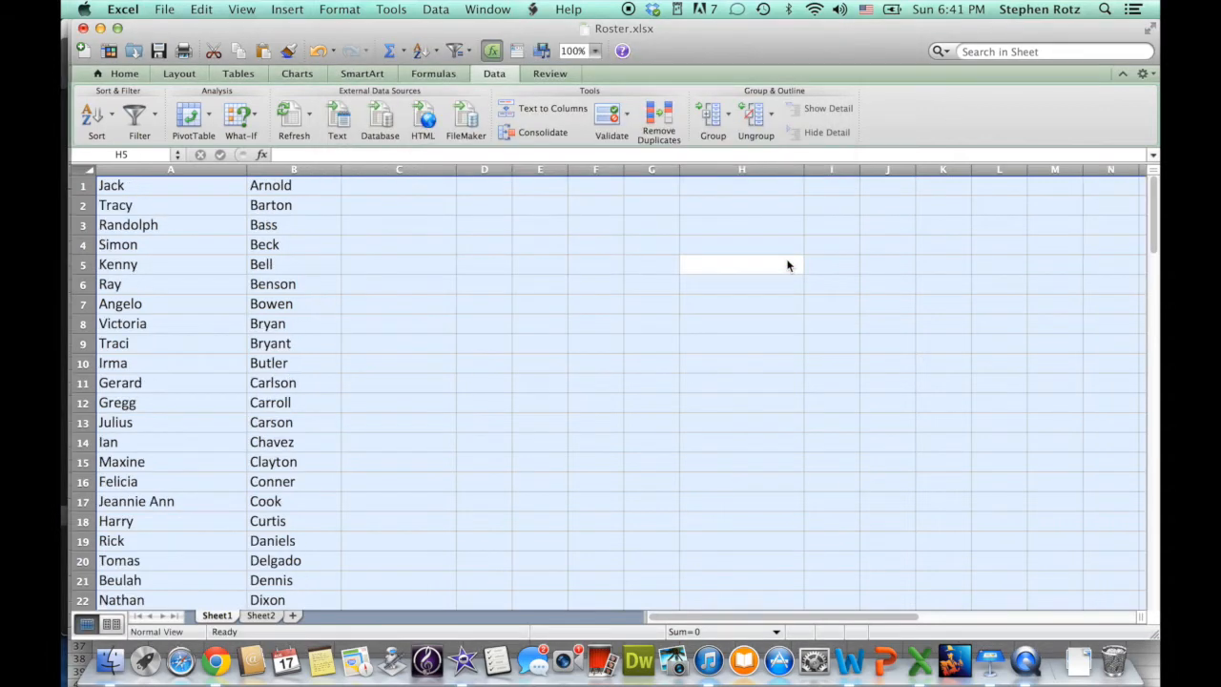
{"action": "left_click", "coordinate": [584, 245]}
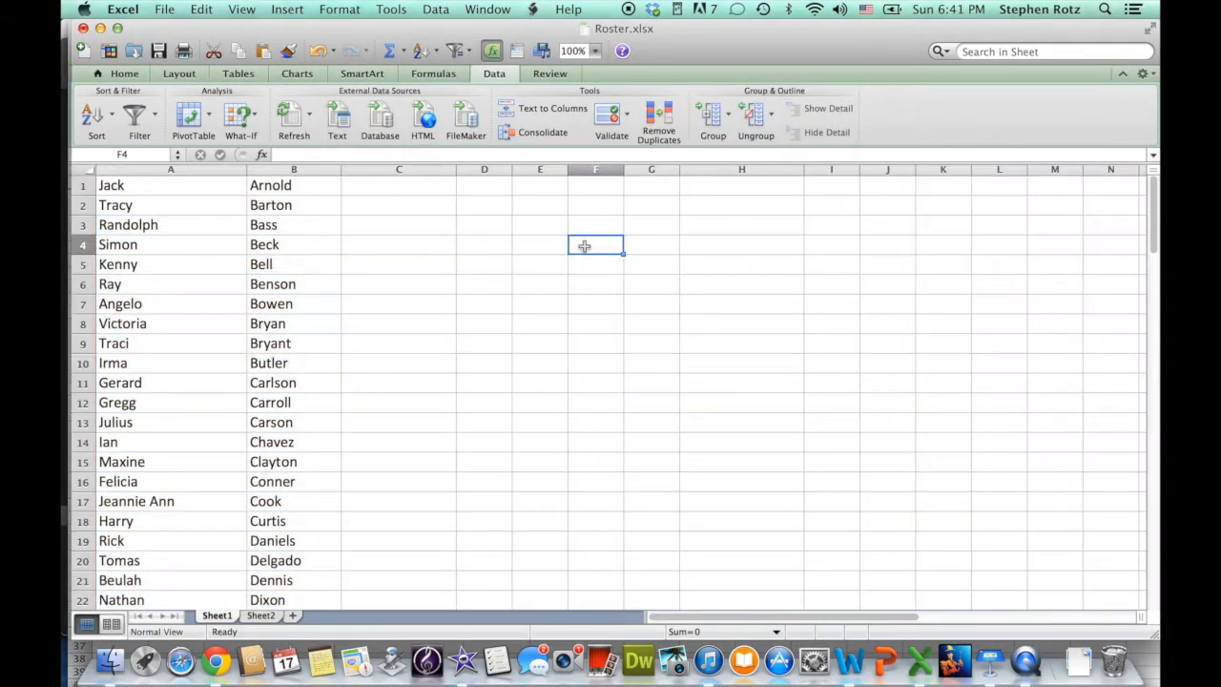
Copy the name table A1:B100 and bring up the Attendance2 template workbook.
{"action": "left_click_drag", "start_coordinate": [199, 193], "coordinate": [270, 484]}
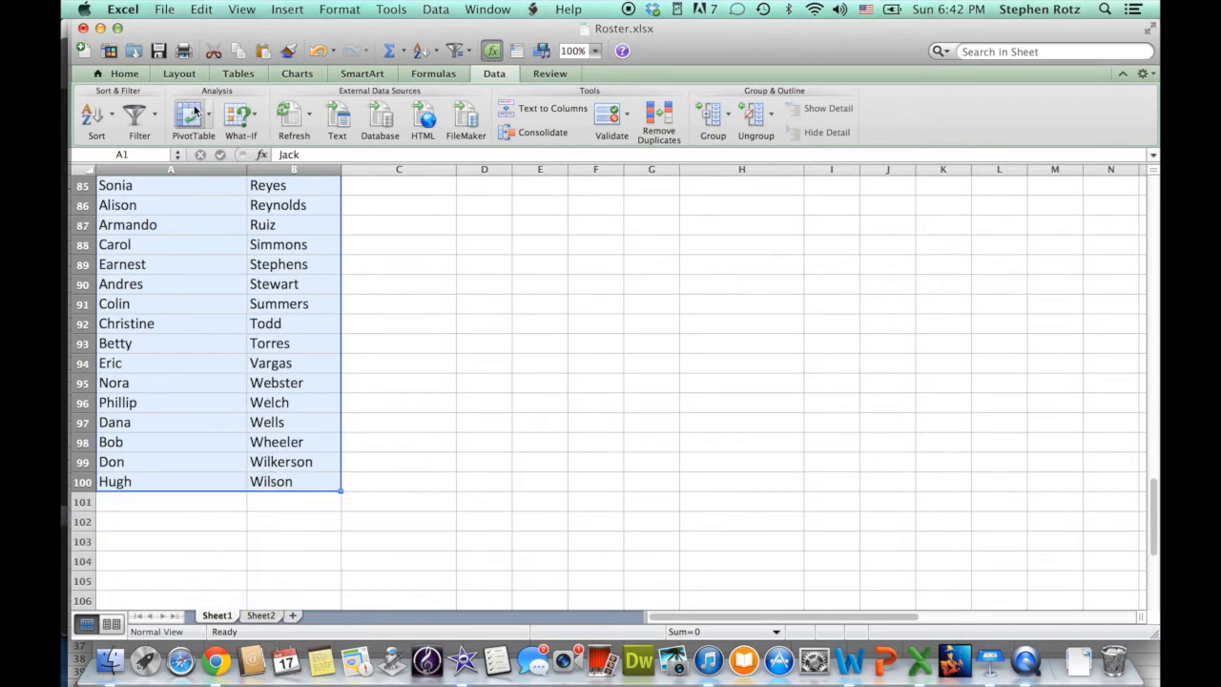
{"action": "left_click", "coordinate": [205, 9]}
{"action": "left_click", "coordinate": [218, 88]}
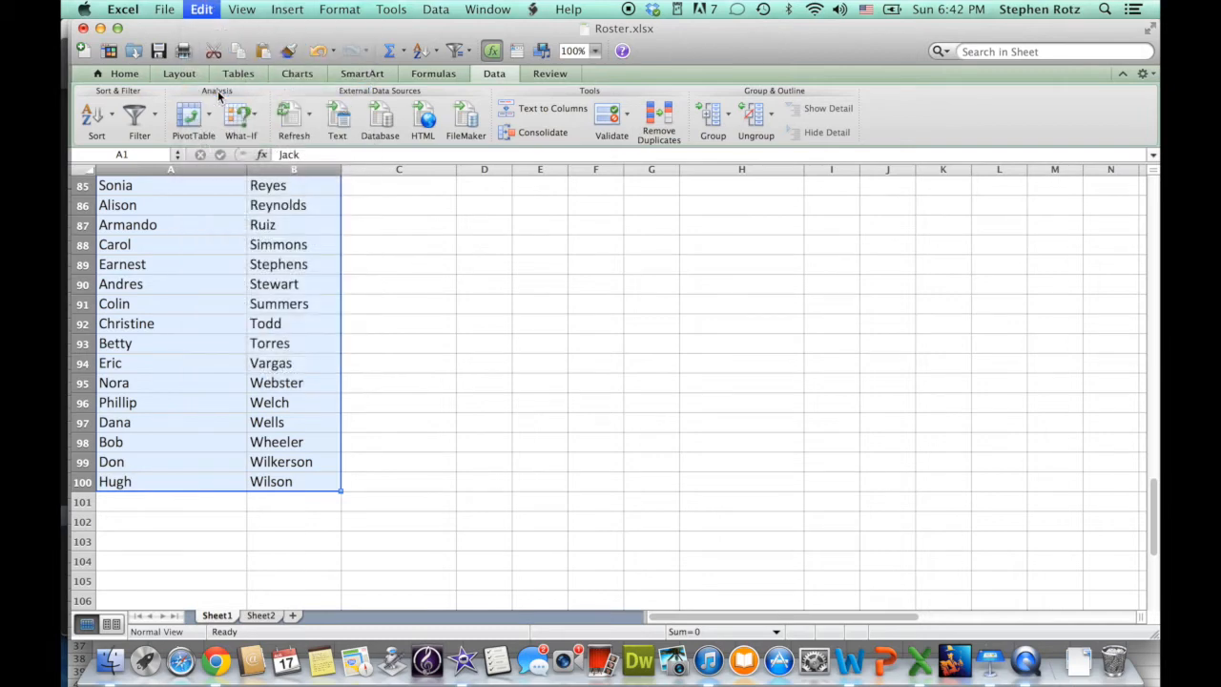
{"action": "left_click", "coordinate": [471, 9]}
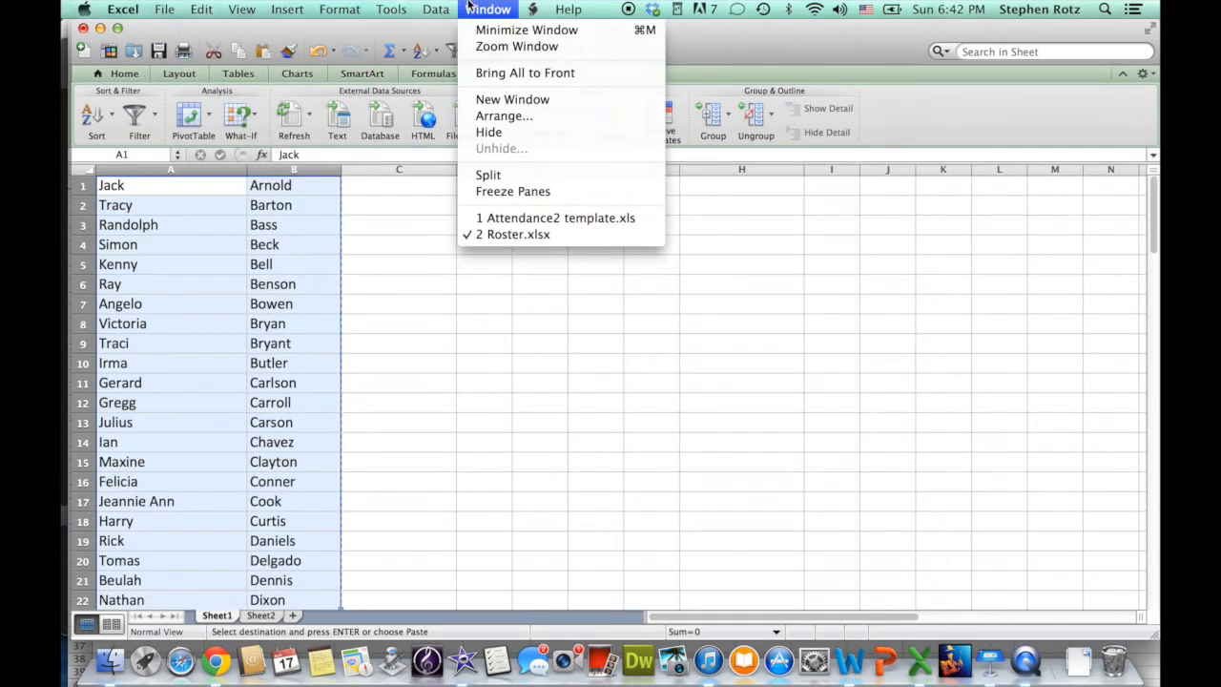
{"action": "left_click", "coordinate": [534, 219]}
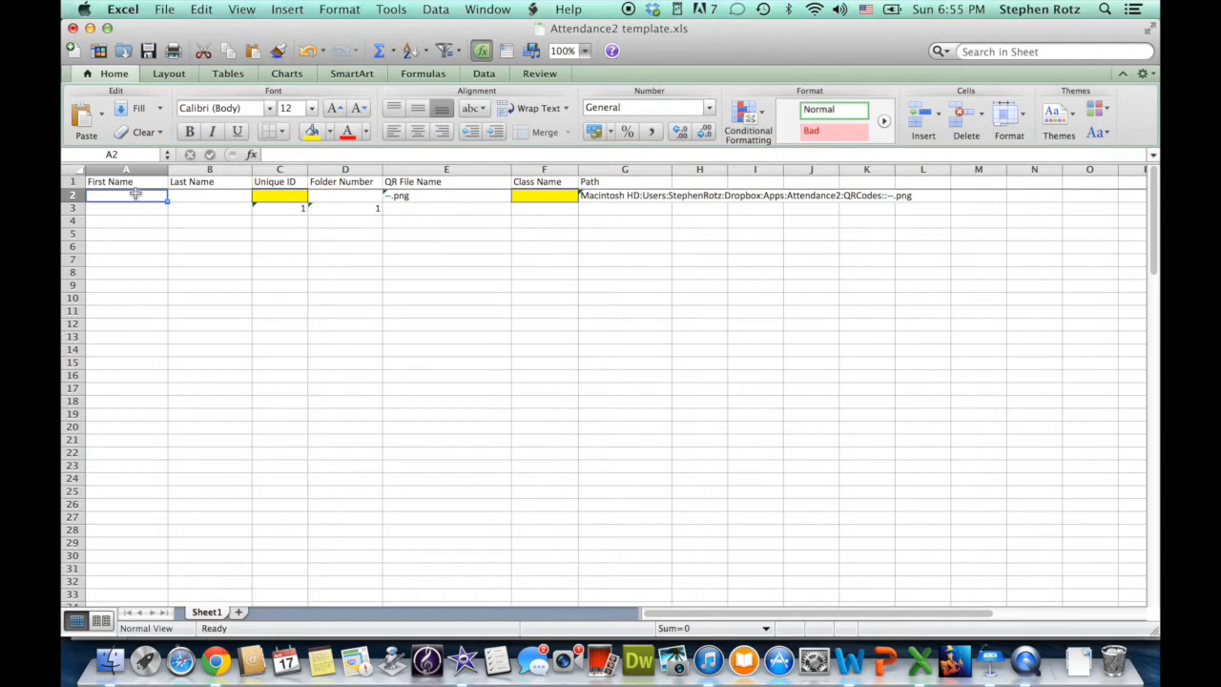
Paste the copied first and last names into columns A and B starting at row 2.
{"action": "key", "text": "super+v"}
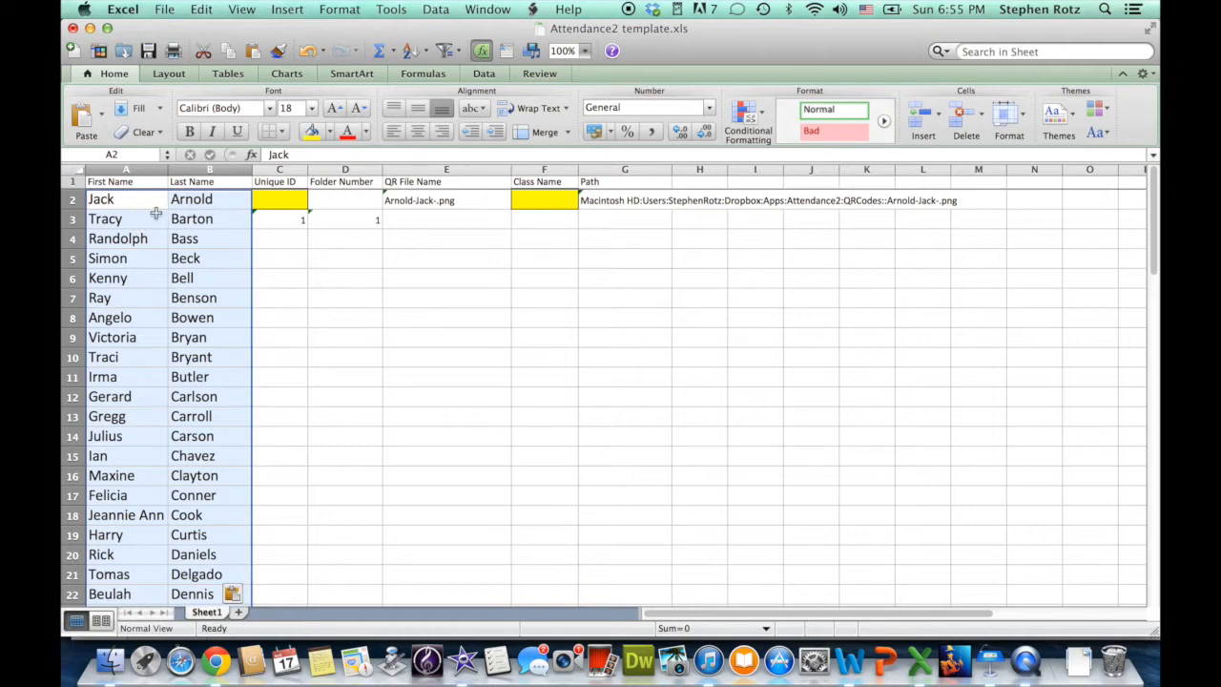
{"action": "left_click", "coordinate": [198, 207]}
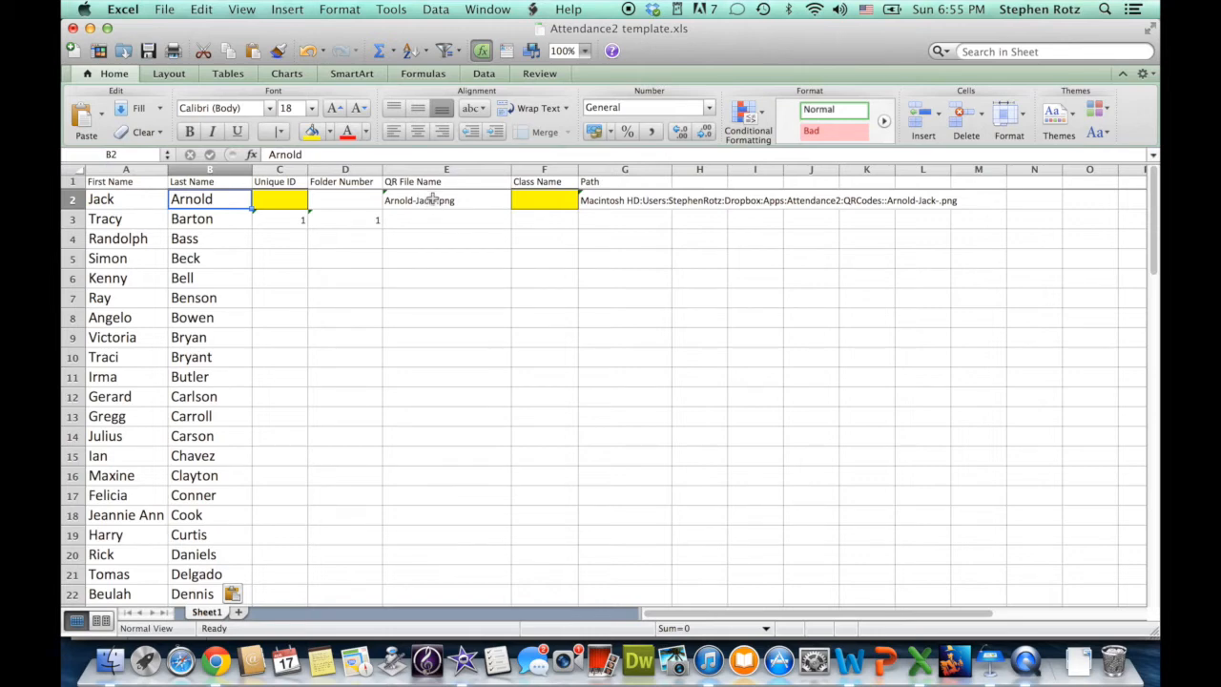
{"action": "left_click", "coordinate": [289, 203]}
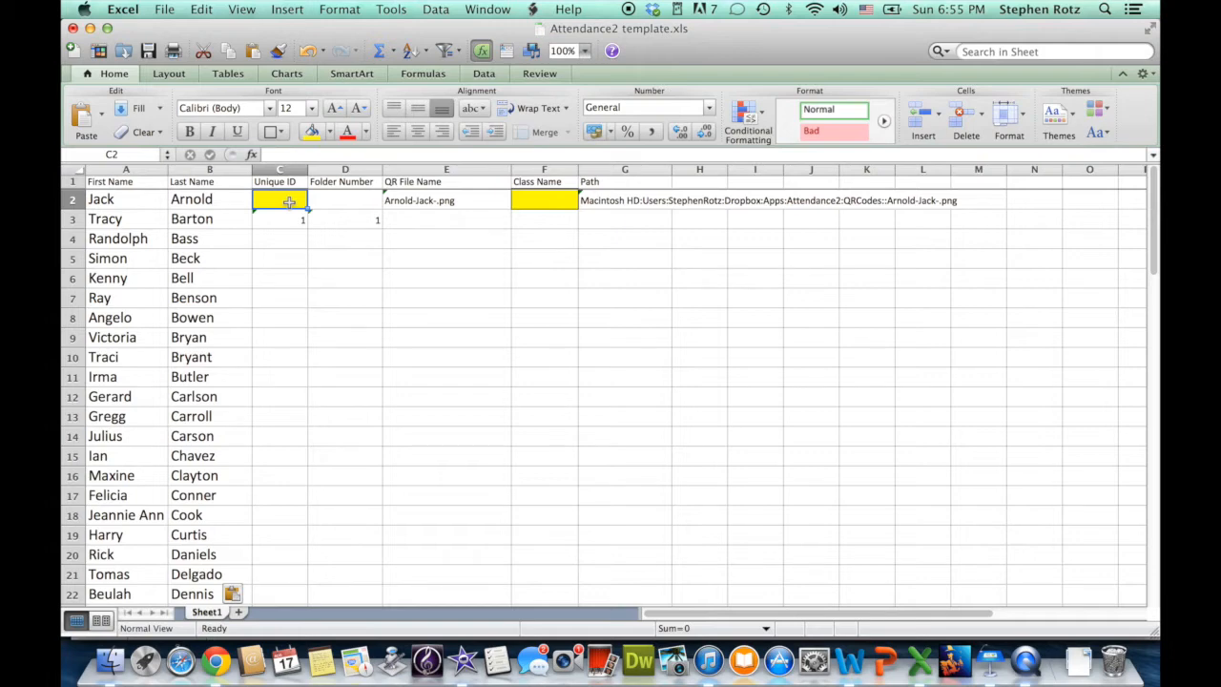
Enter Unique ID 8001, folder number 1 and class name Varsity Singers in row 2.
{"action": "type", "text": "80"}
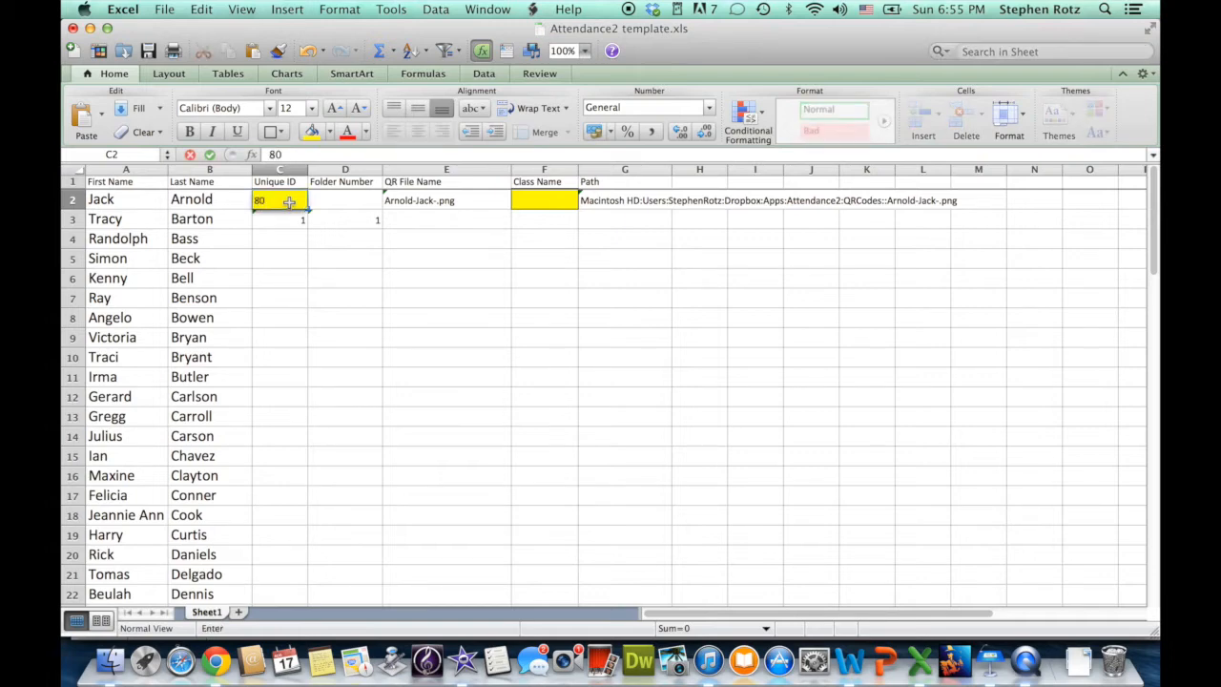
{"action": "type", "text": "01"}
{"action": "key", "text": "Return"}
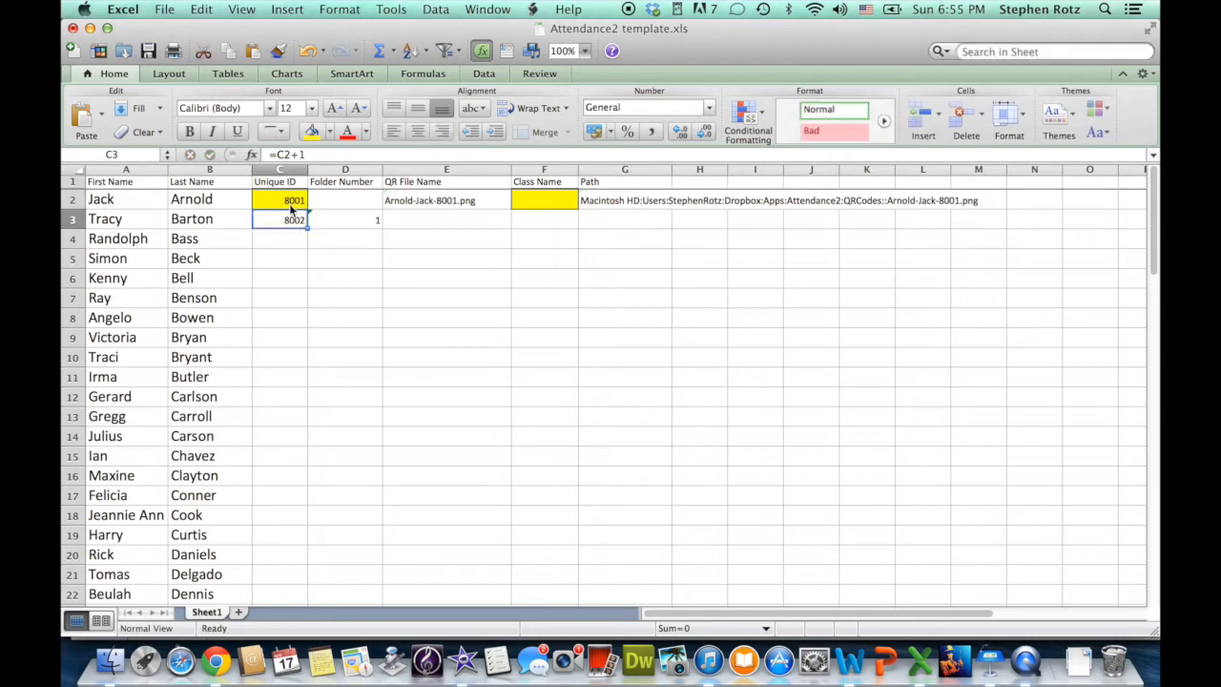
{"action": "left_click", "coordinate": [356, 202]}
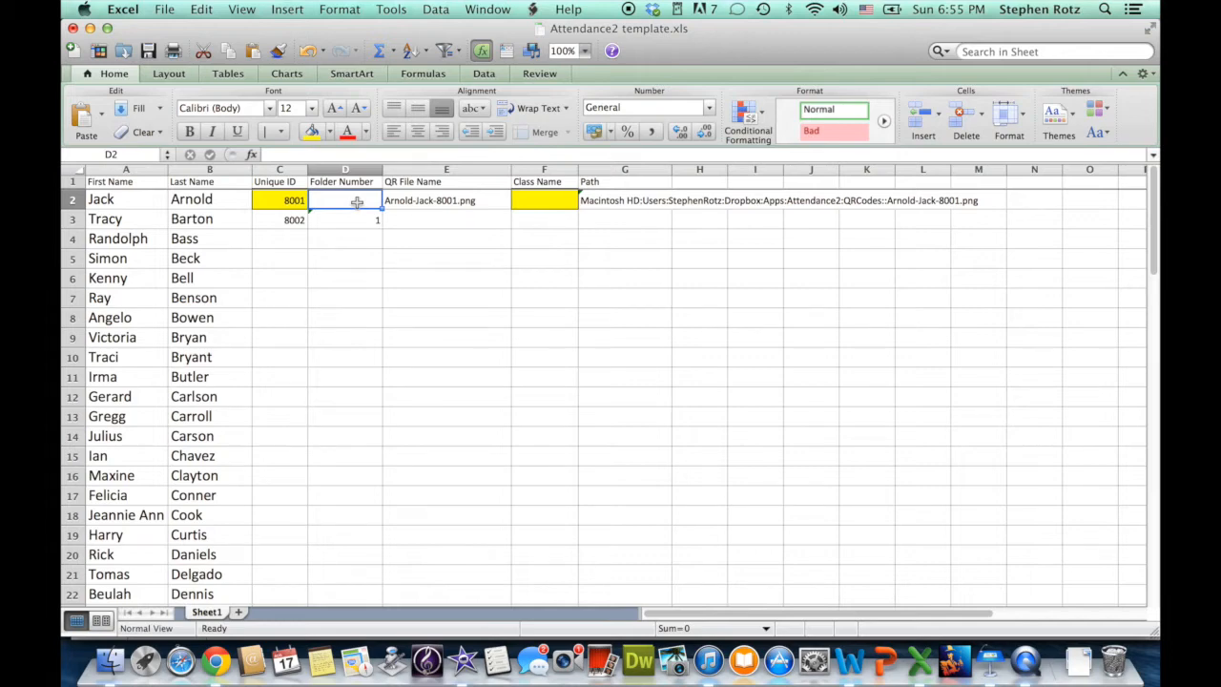
{"action": "type", "text": "1"}
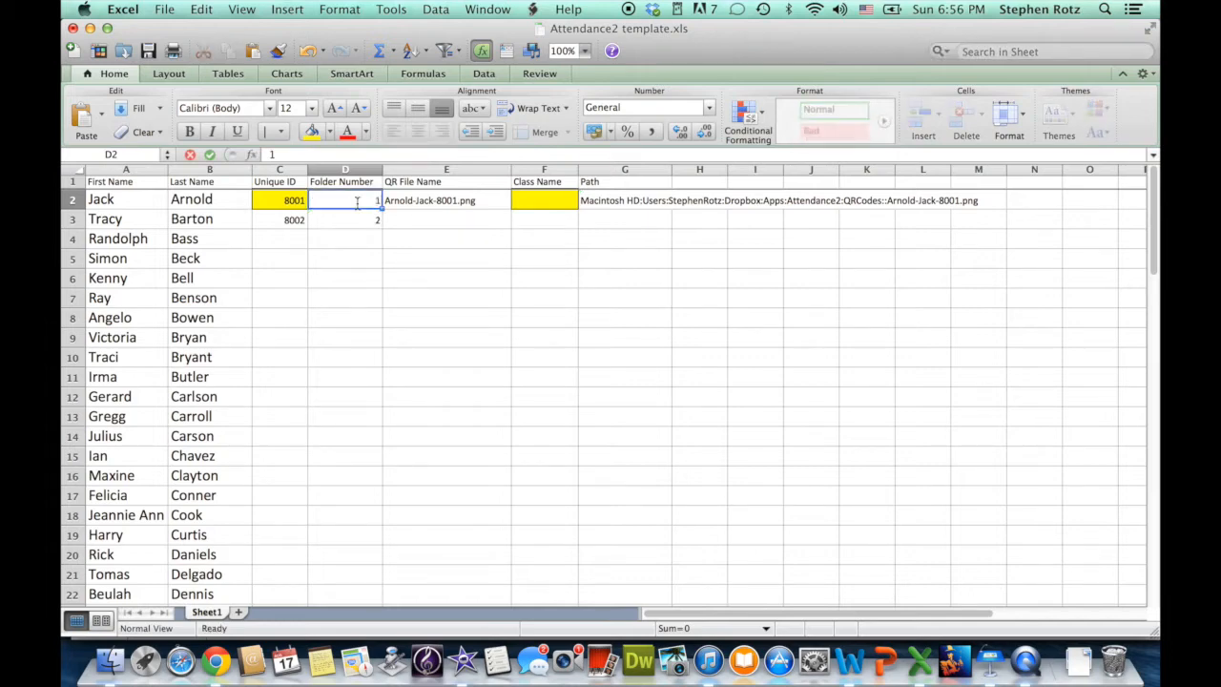
{"action": "key", "text": "Return"}
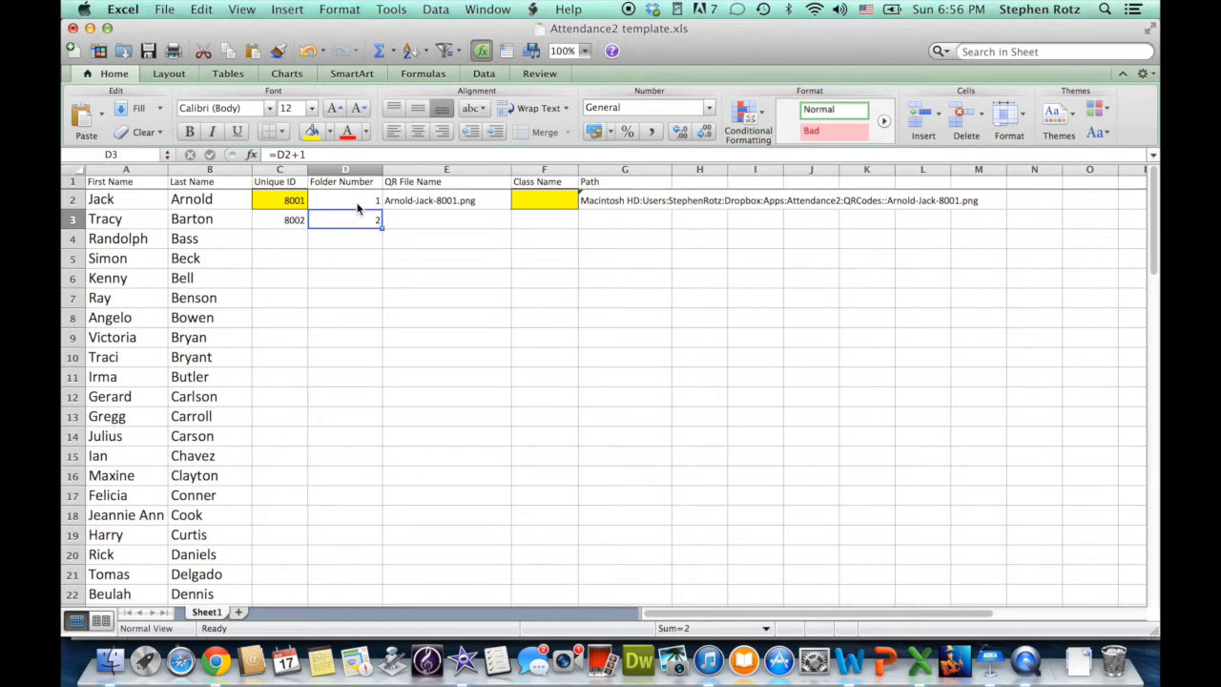
{"action": "left_click", "coordinate": [543, 200]}
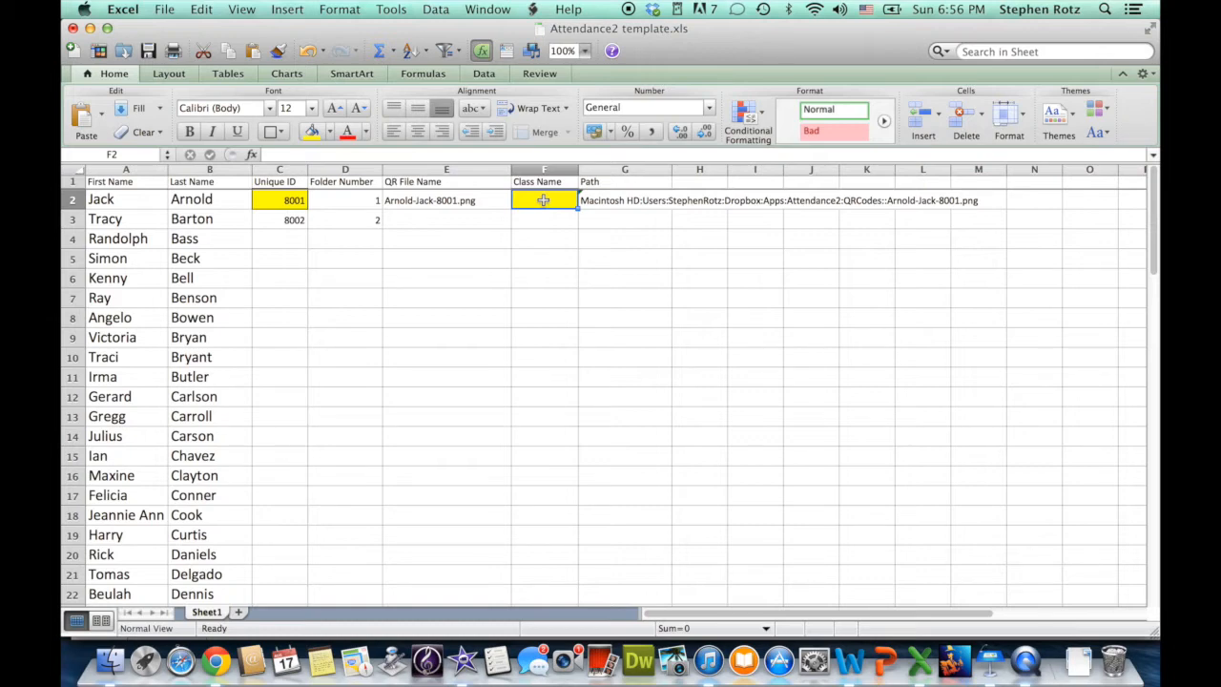
{"action": "type", "text": "Var"}
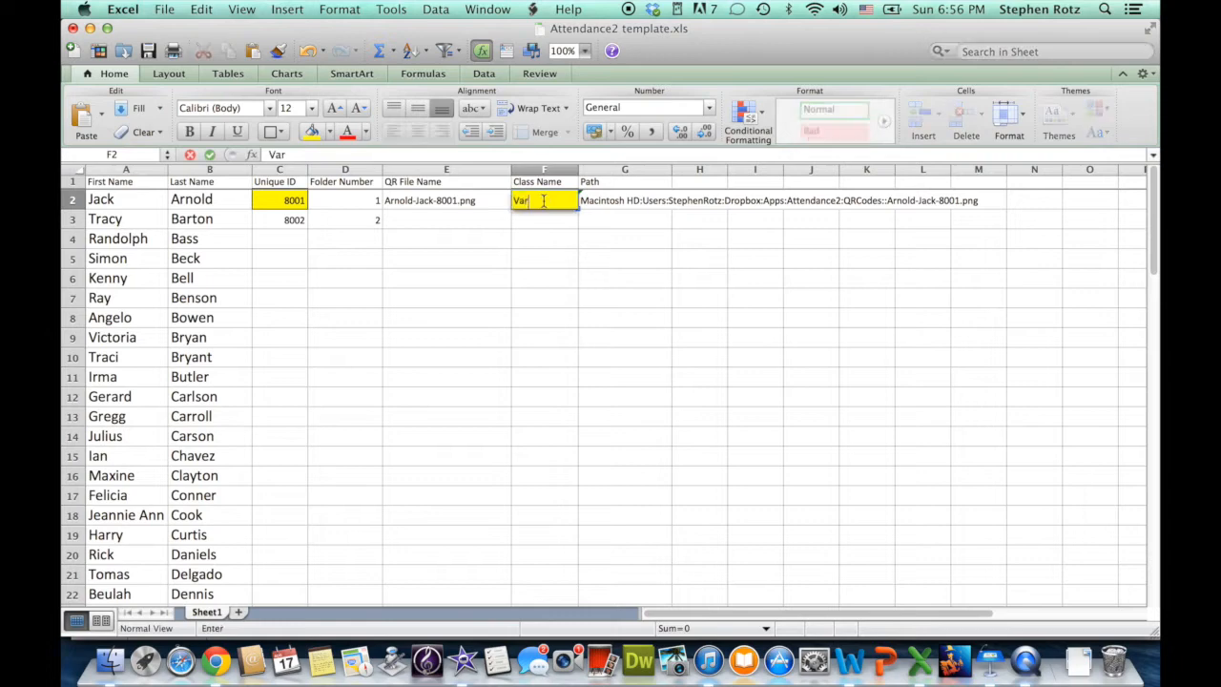
{"action": "type", "text": "sity Singers"}
{"action": "key", "text": "Return"}
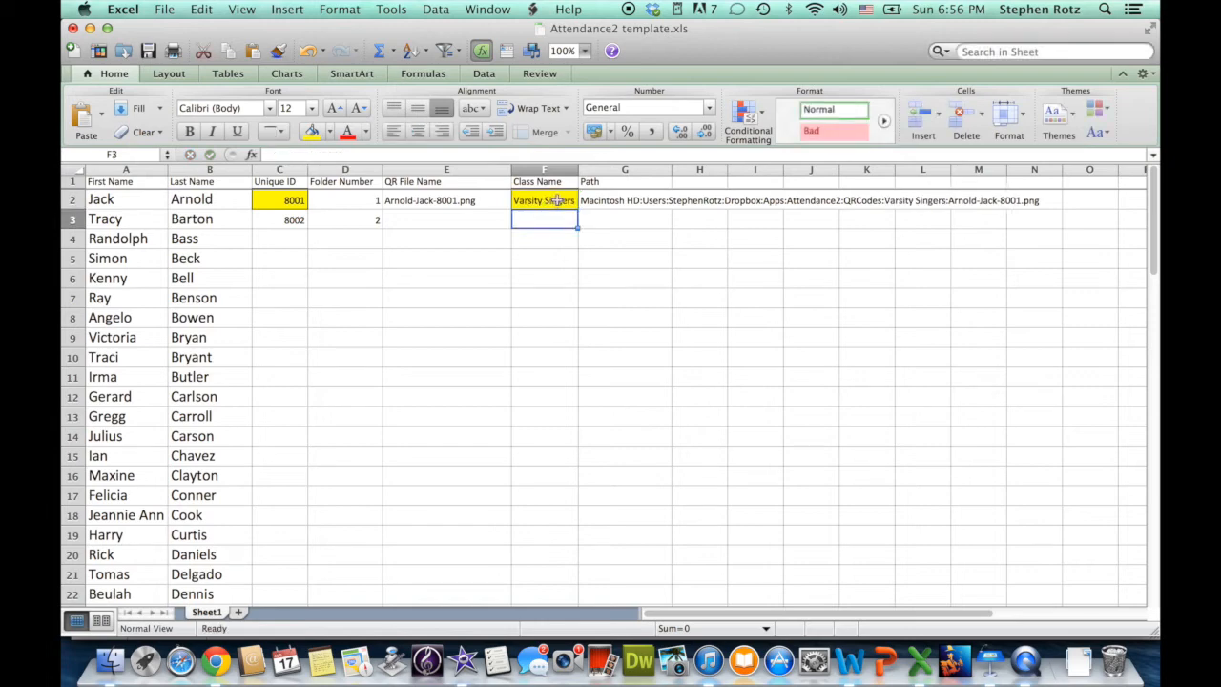
Check row 2's QR File Name and Path formulas and select cells E2 to G2.
{"action": "left_click", "coordinate": [620, 201]}
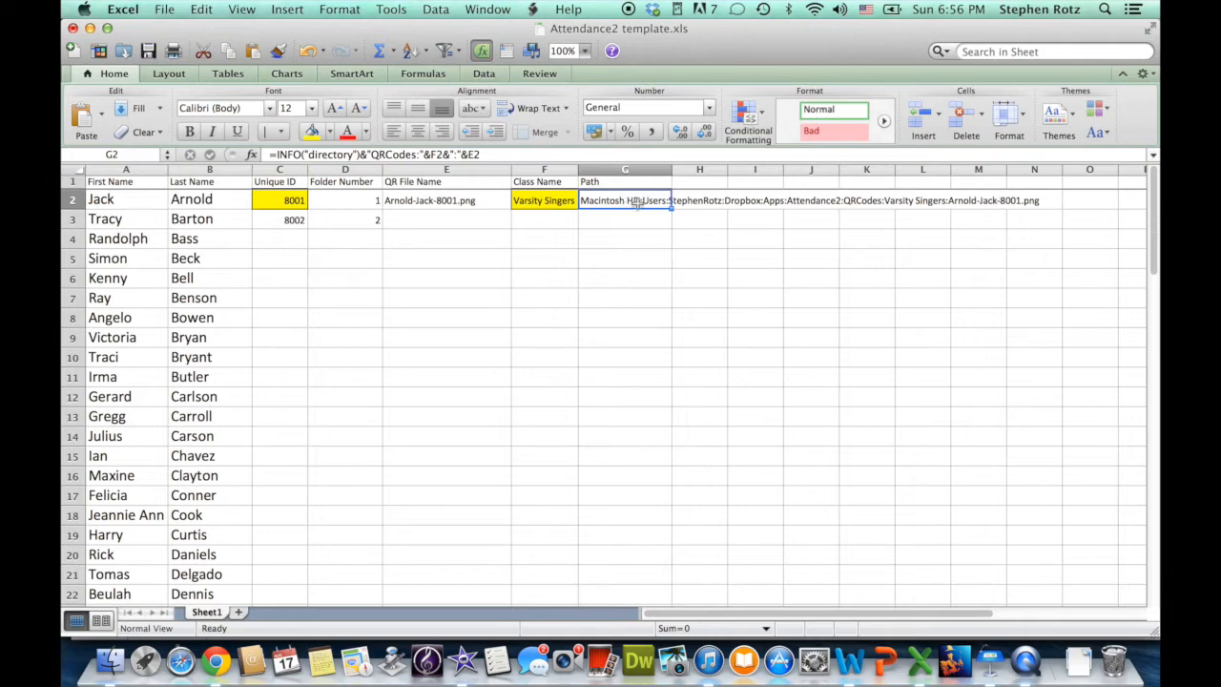
{"action": "left_click", "coordinate": [497, 202]}
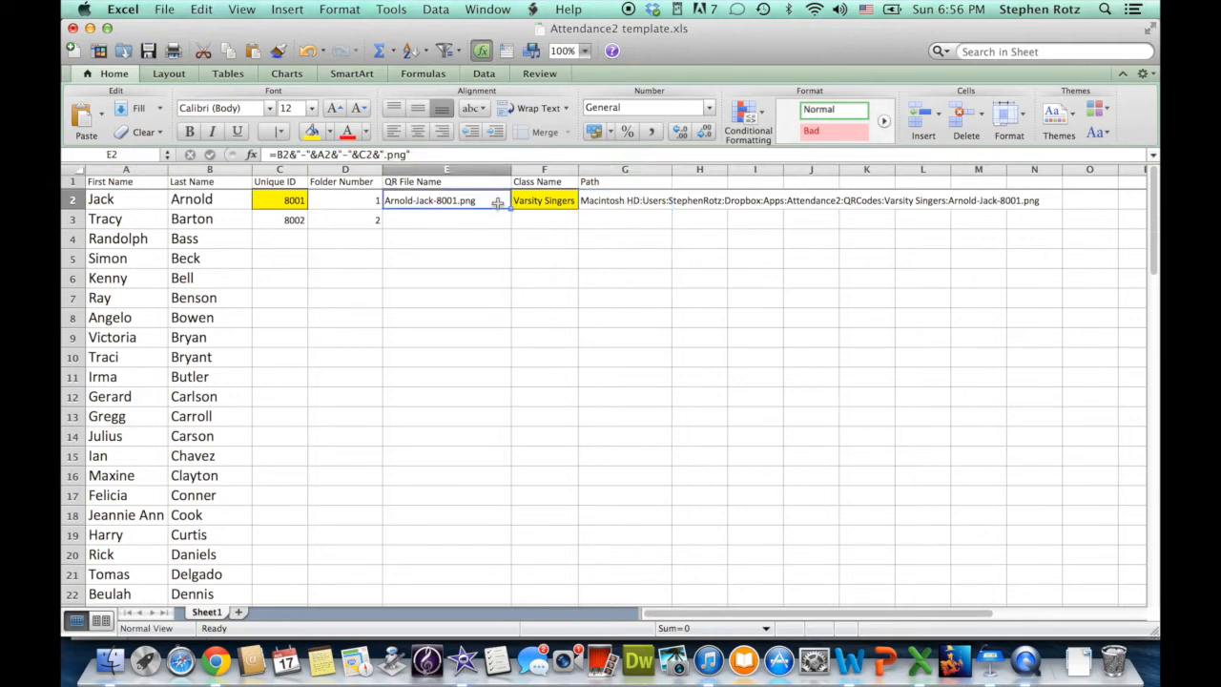
{"action": "left_click", "coordinate": [619, 203], "text": "shift"}
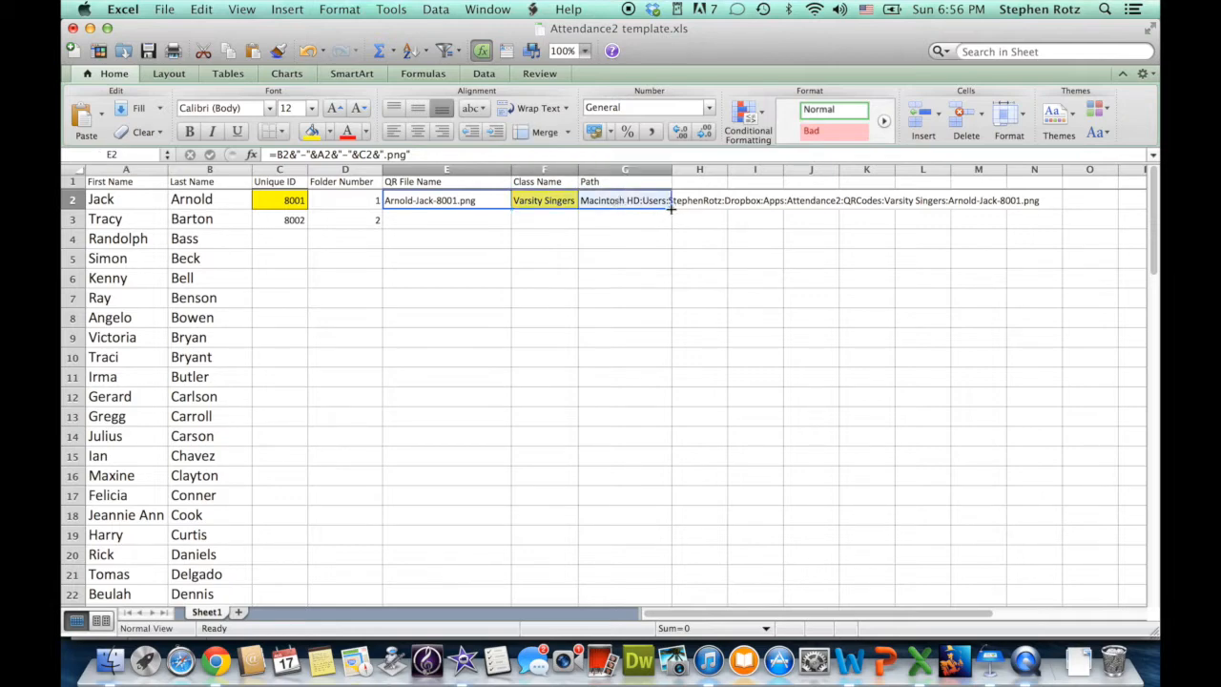
Copy the QR file name, class name and path cells from row 2 down to row 3.
{"action": "left_click", "coordinate": [670, 209]}
{"action": "left_click_drag", "start_coordinate": [671, 209], "coordinate": [668, 223]}
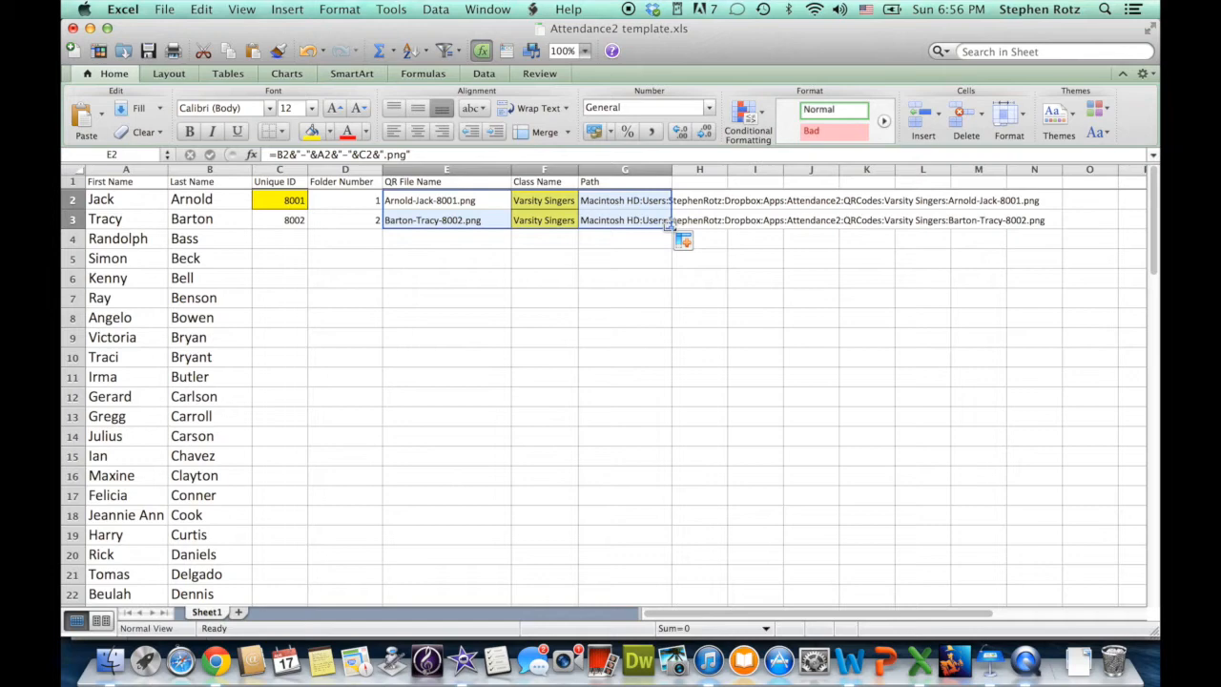
{"action": "left_click", "coordinate": [666, 222]}
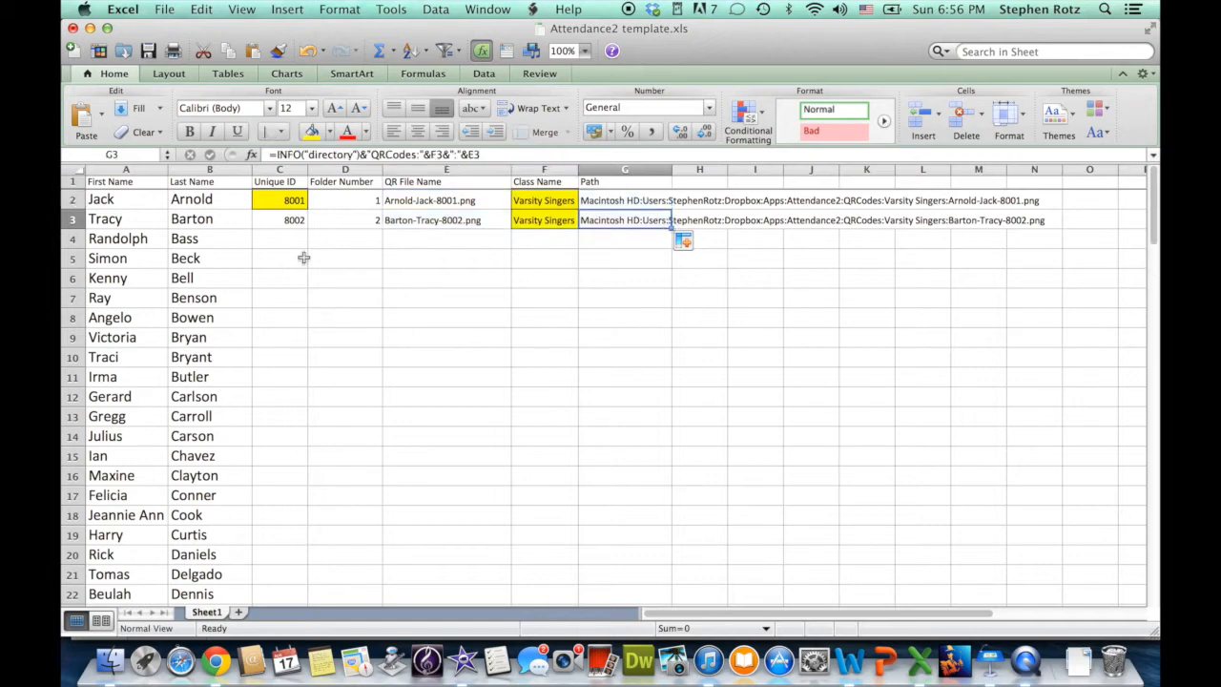
Fill row 3's Unique ID through Path cells down to row 101.
{"action": "left_click", "coordinate": [296, 221]}
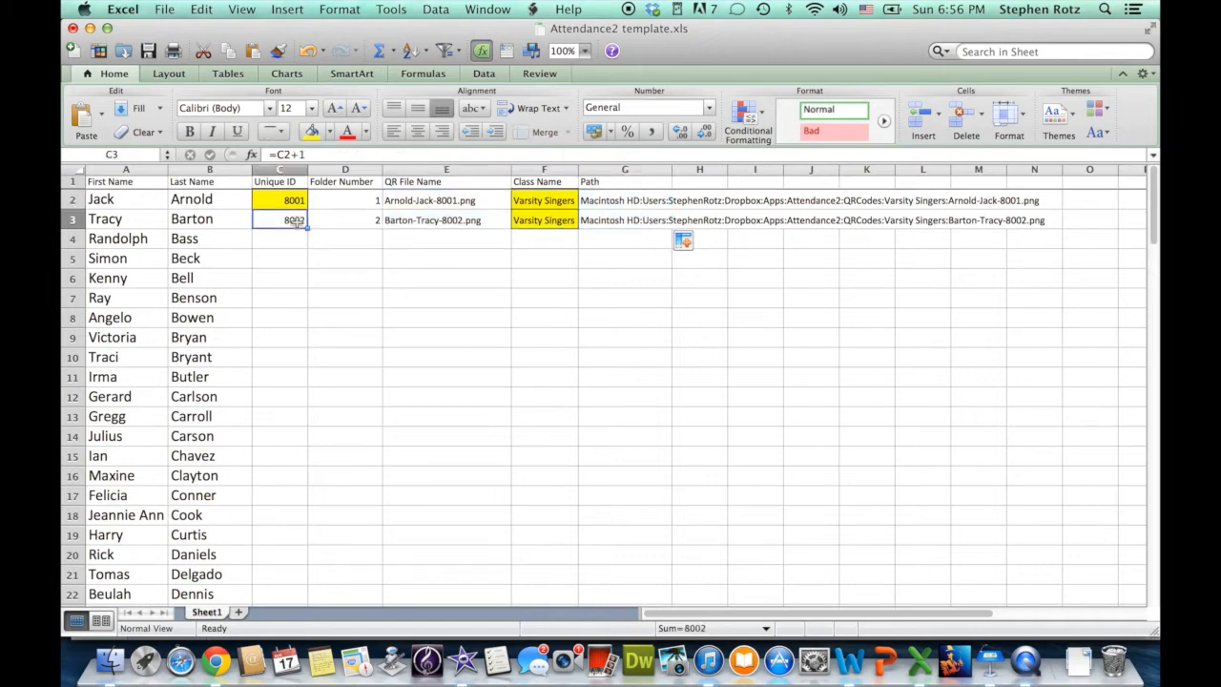
{"action": "left_click", "coordinate": [637, 221], "text": "shift"}
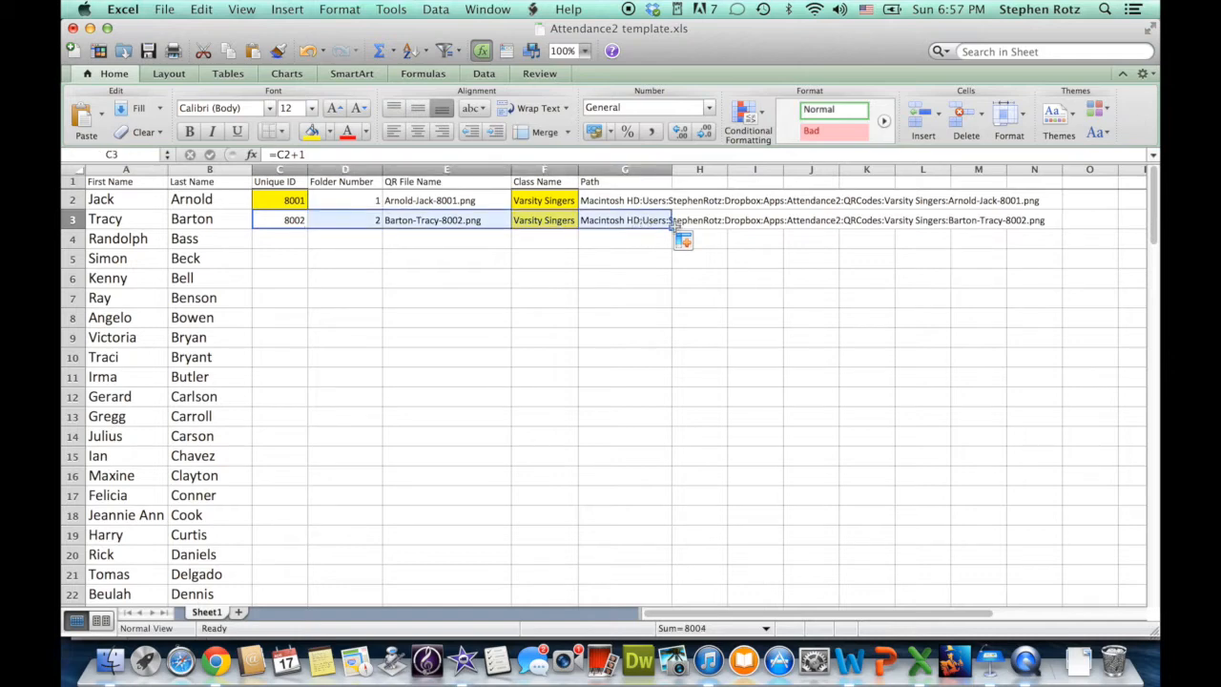
{"action": "left_click_drag", "start_coordinate": [672, 227], "coordinate": [525, 441]}
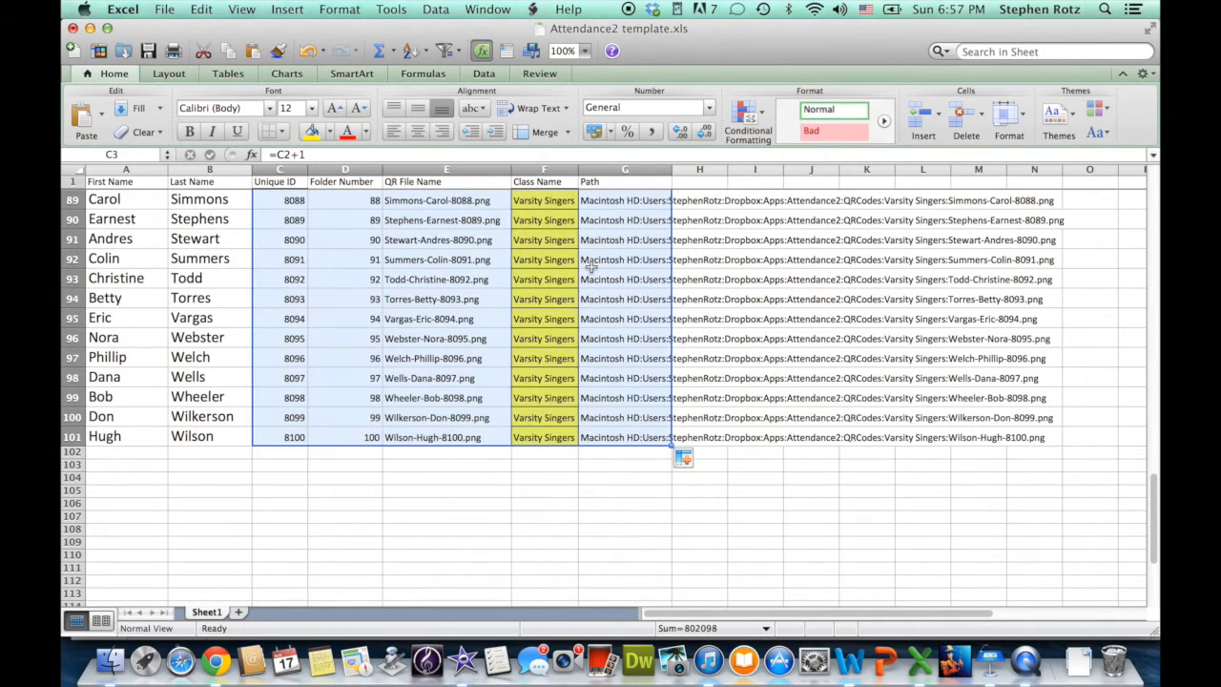
{"action": "left_click", "coordinate": [590, 268]}
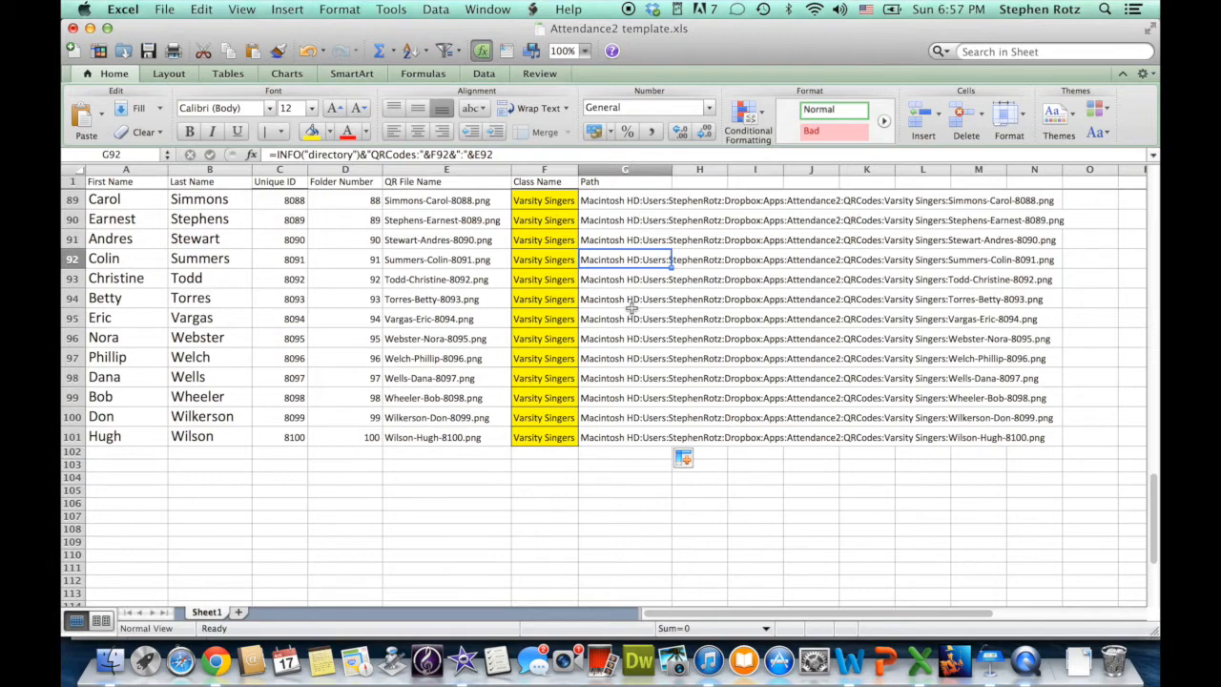
{"action": "scroll", "coordinate": [631, 309], "scroll_direction": "up", "scroll_amount": 20}
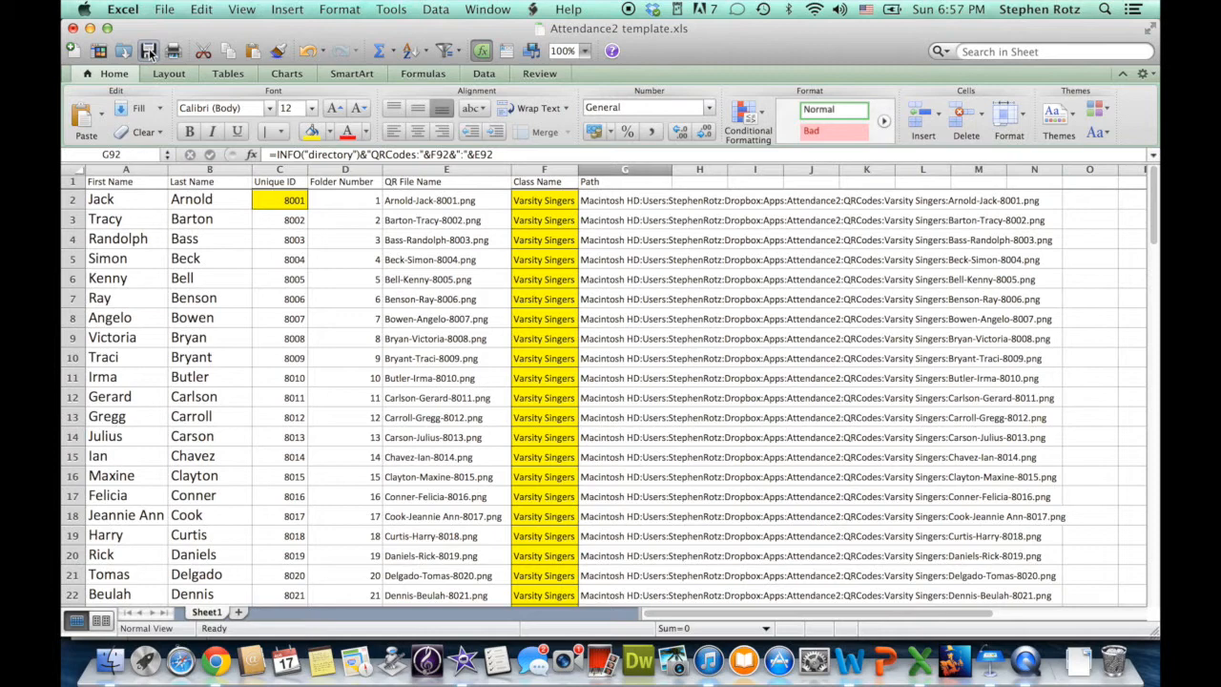
Save the workbook as a new file named Varsity Singers.
{"action": "left_click", "coordinate": [168, 9]}
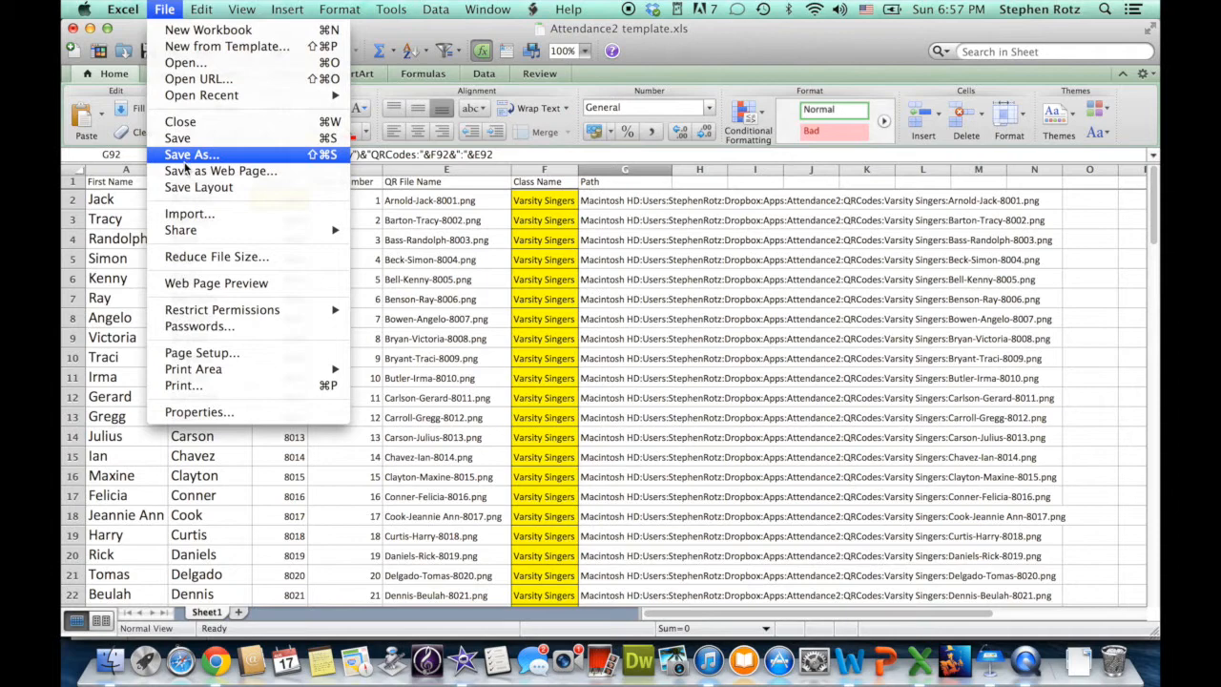
{"action": "left_click", "coordinate": [186, 159]}
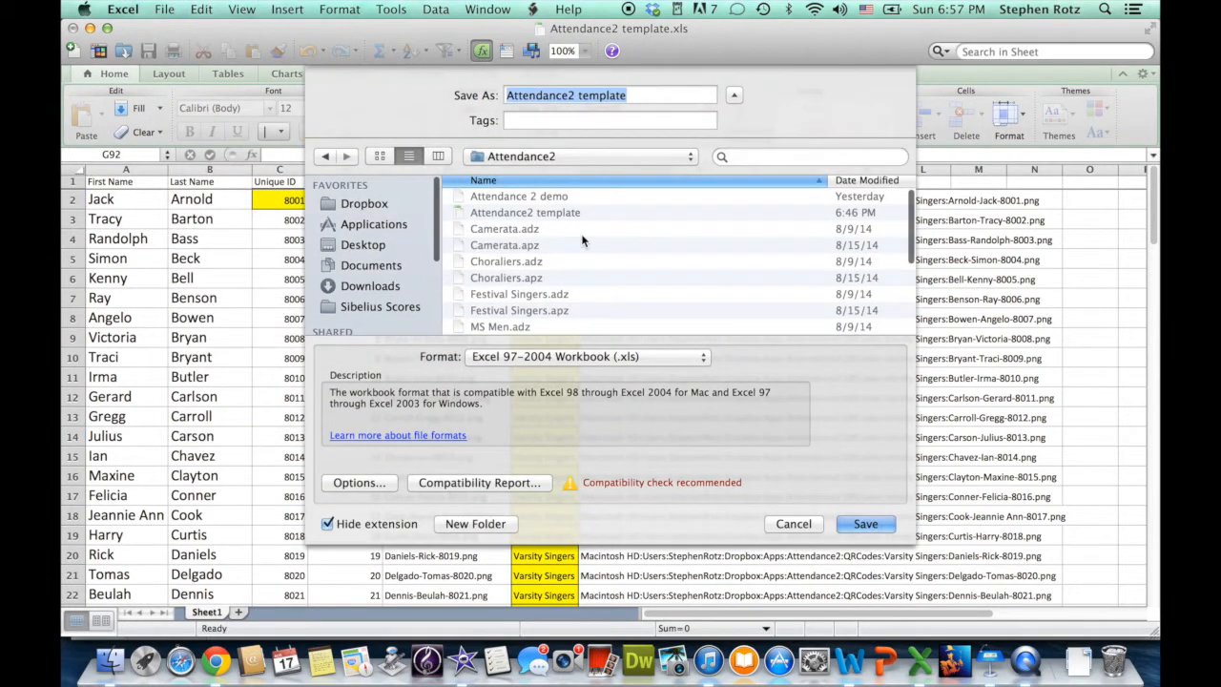
{"action": "type", "text": "Varsity Singers"}
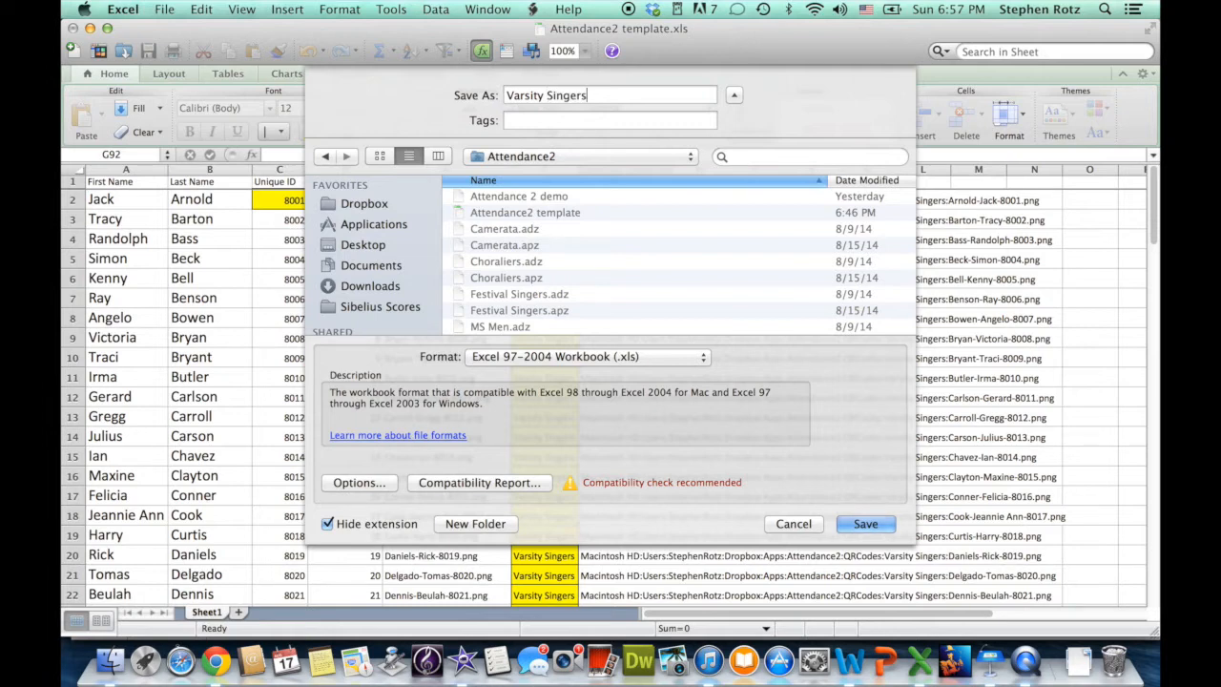
{"action": "left_click", "coordinate": [865, 531]}
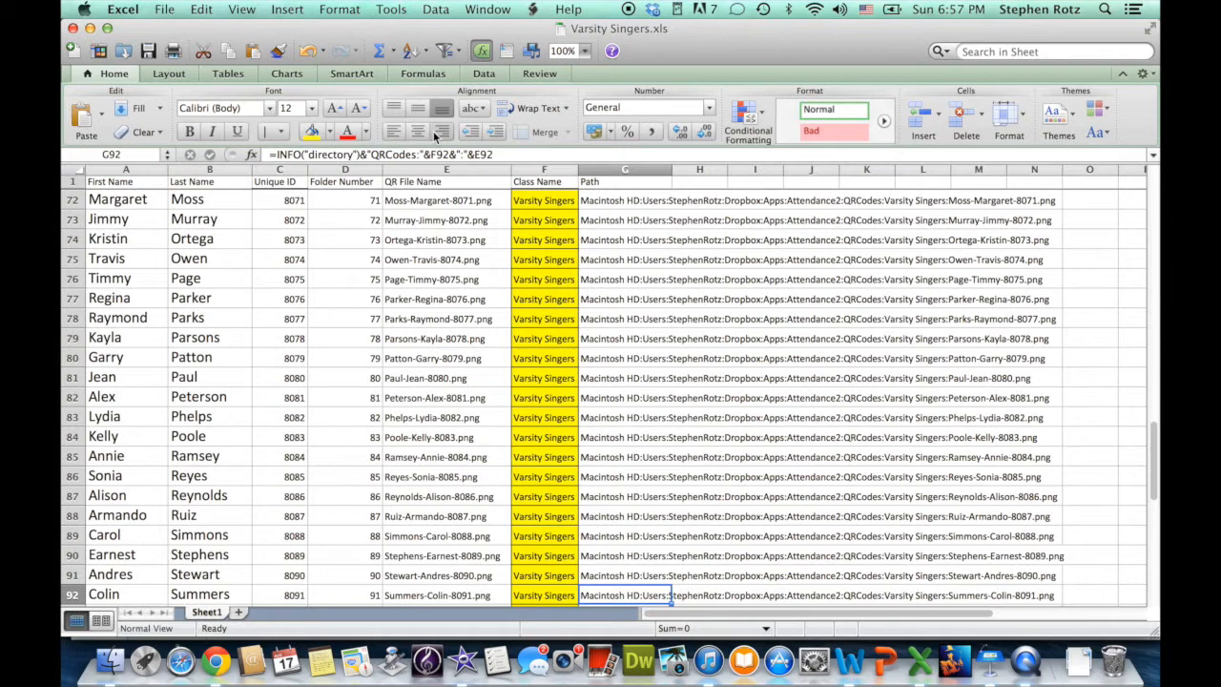
Save the Varsity Singers sheet as Comma Separated Values (.csv) in Attendance2, continuing past the compatibility warning.
{"action": "left_click", "coordinate": [164, 8]}
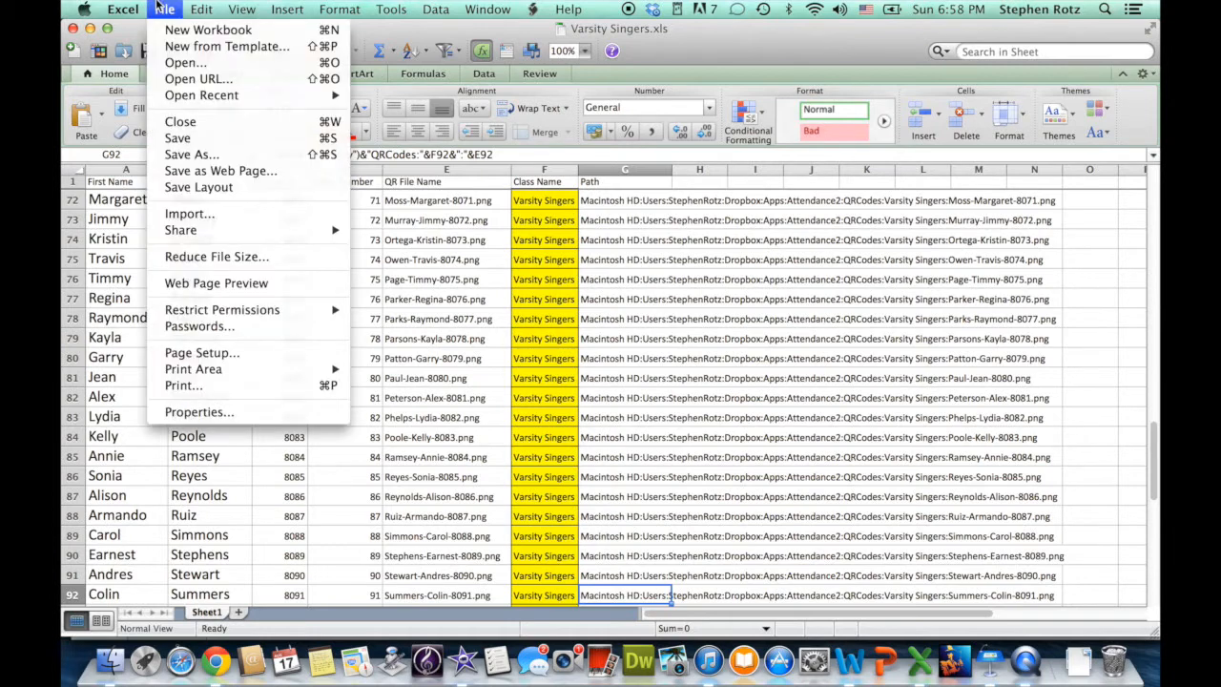
{"action": "left_click", "coordinate": [196, 155]}
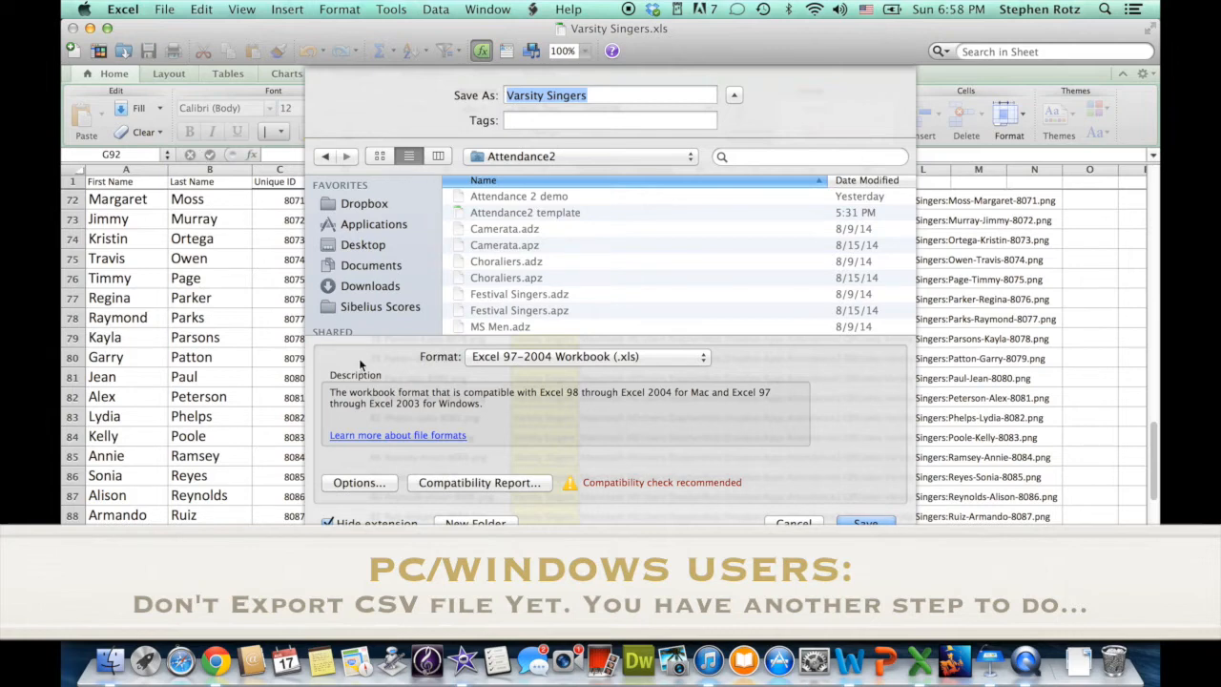
{"action": "left_click", "coordinate": [693, 363]}
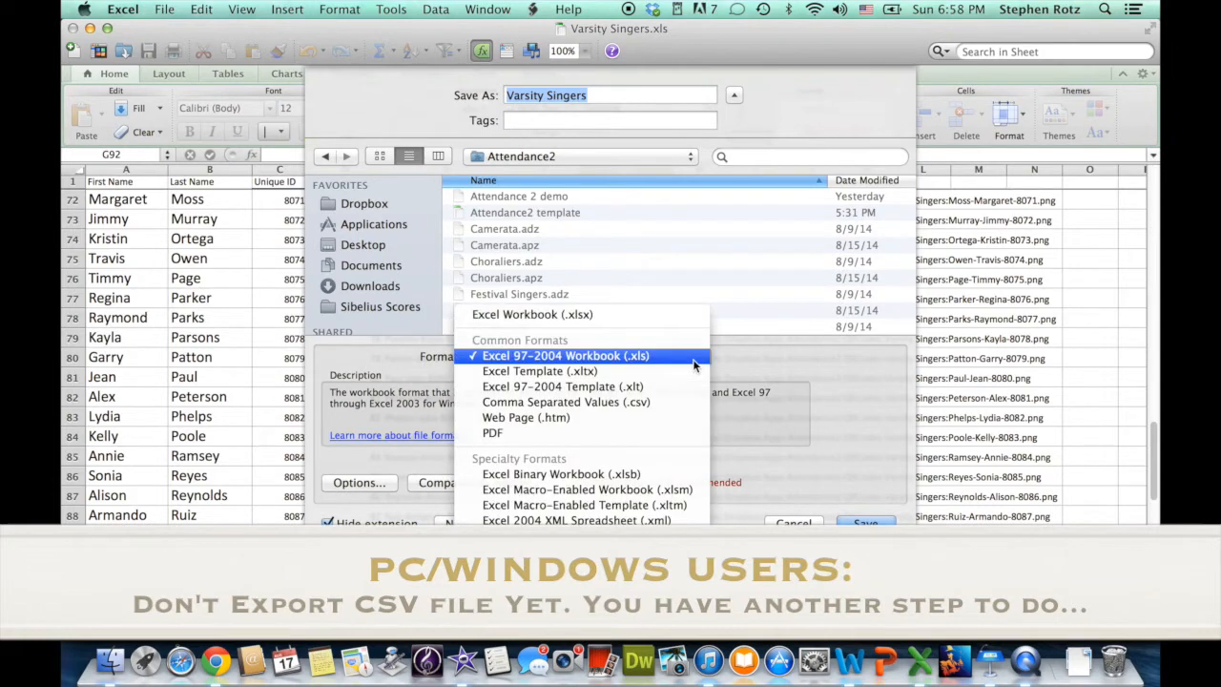
{"action": "left_click", "coordinate": [653, 402]}
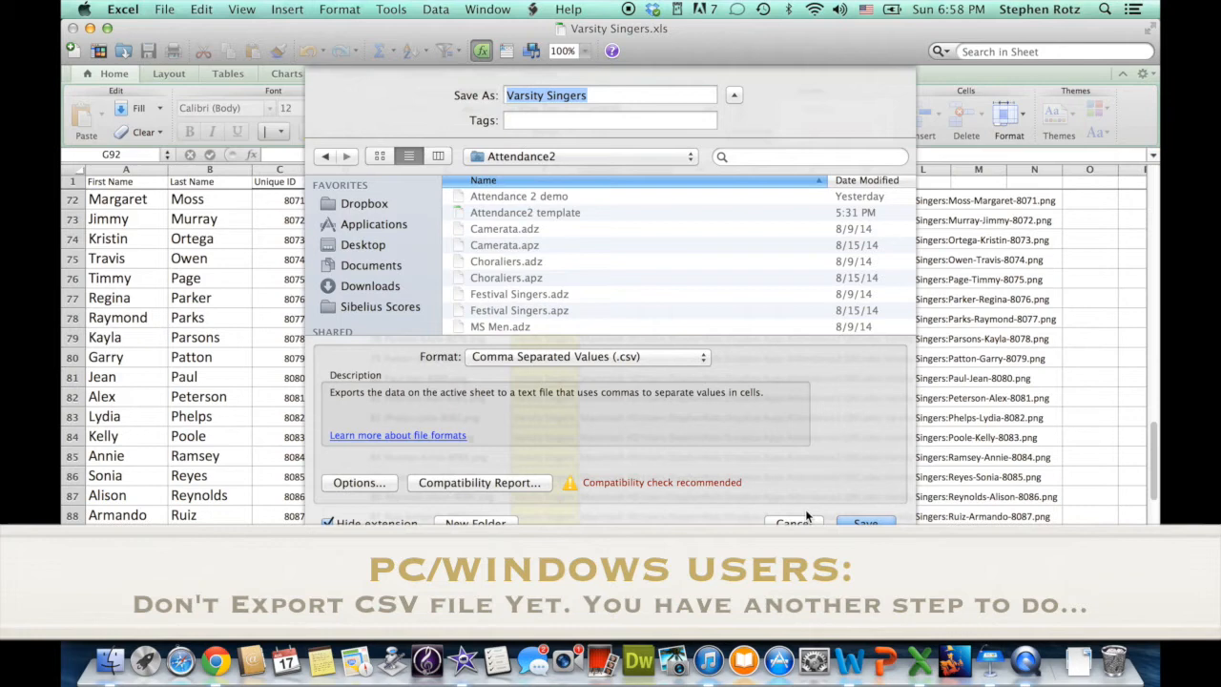
{"action": "left_click", "coordinate": [612, 157]}
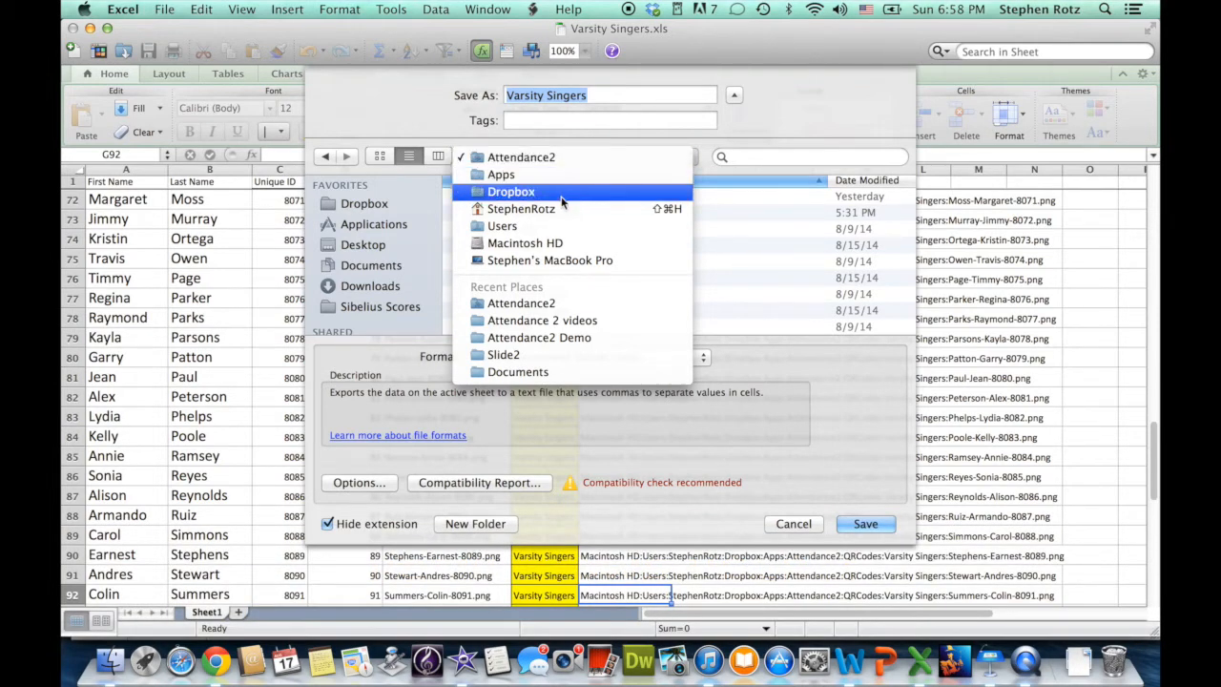
{"action": "left_click", "coordinate": [561, 162]}
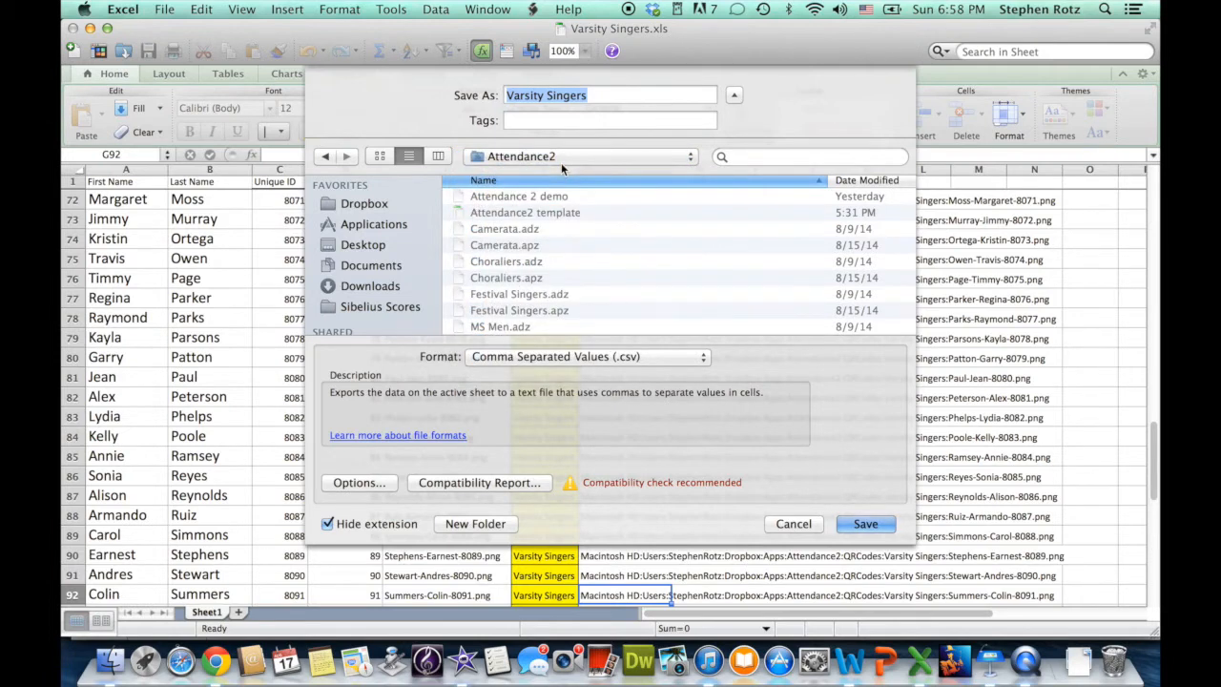
{"action": "left_click", "coordinate": [871, 524]}
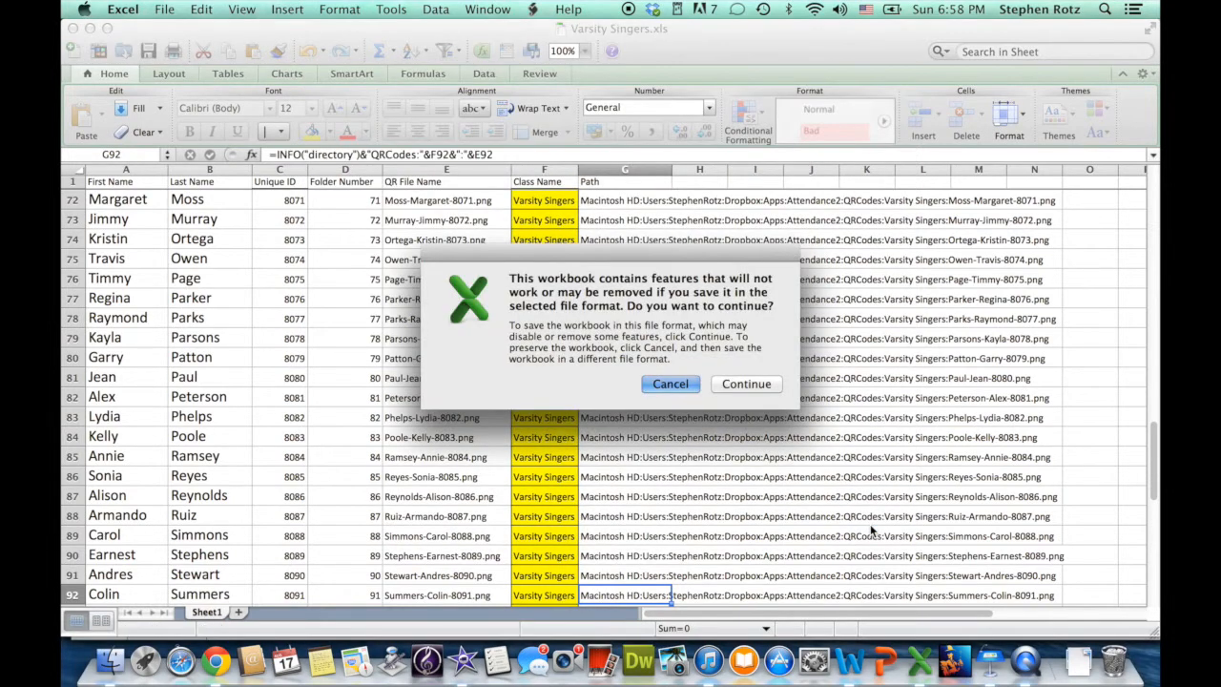
{"action": "left_click", "coordinate": [746, 384]}
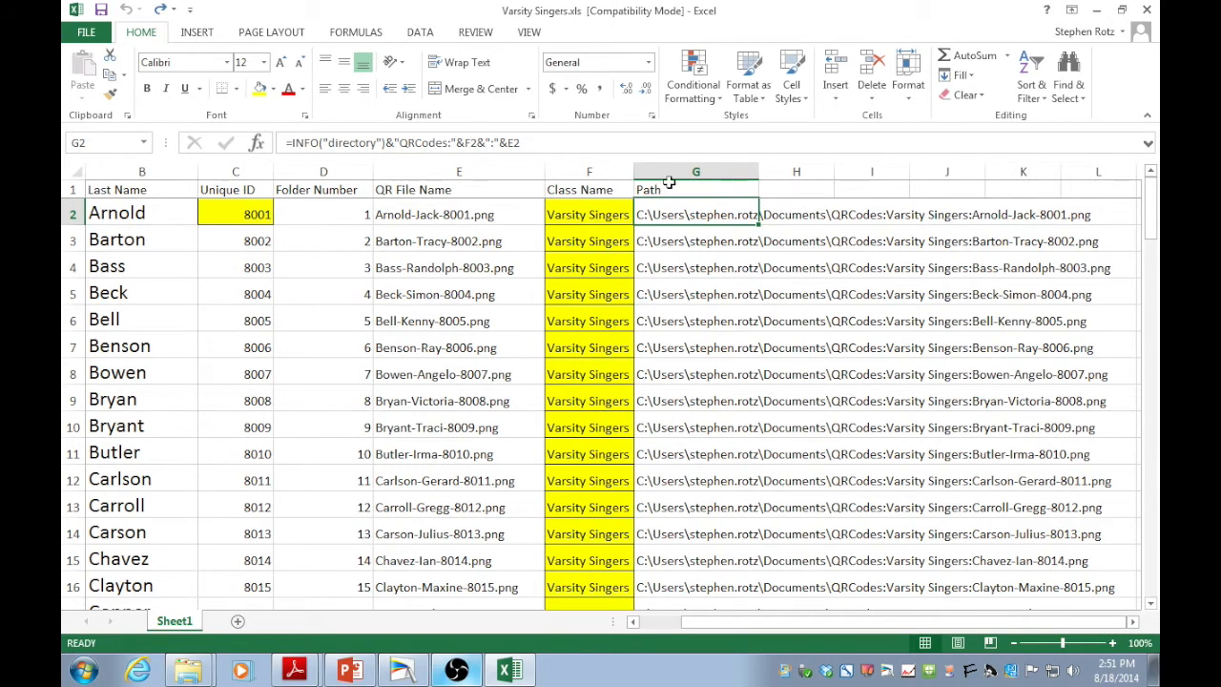
Replace the colon separators in G2's path formula with backslashes.
{"action": "left_click", "coordinate": [449, 143]}
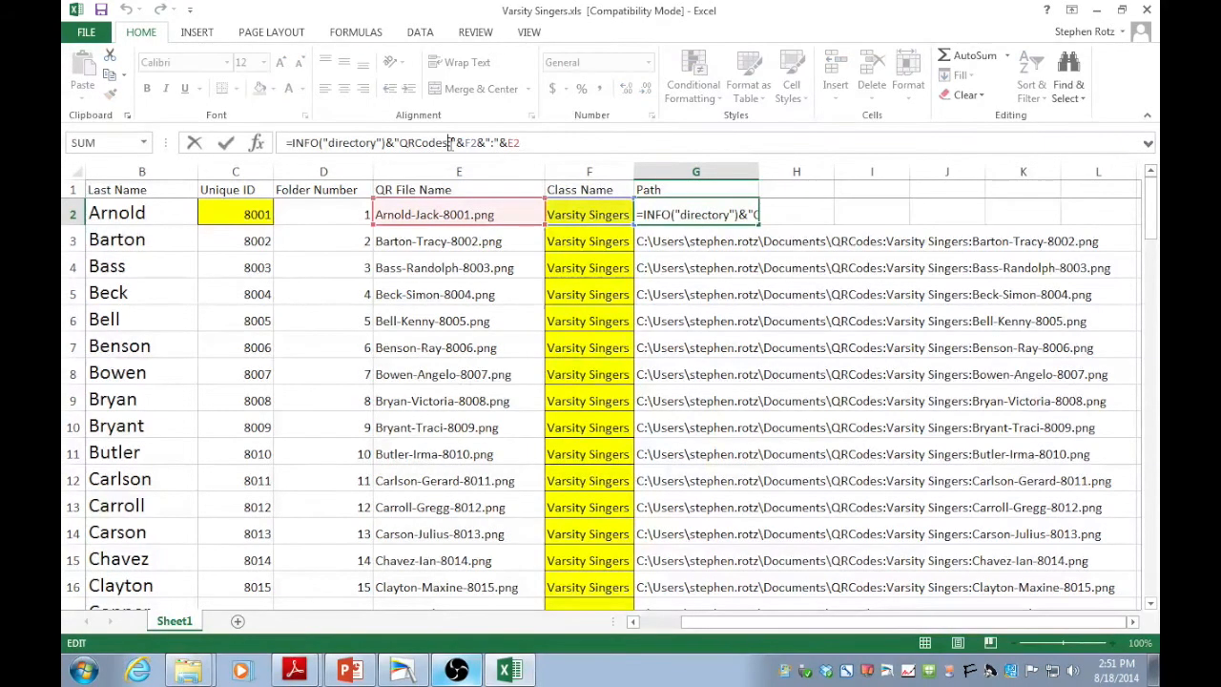
{"action": "type", "text": "\\"}
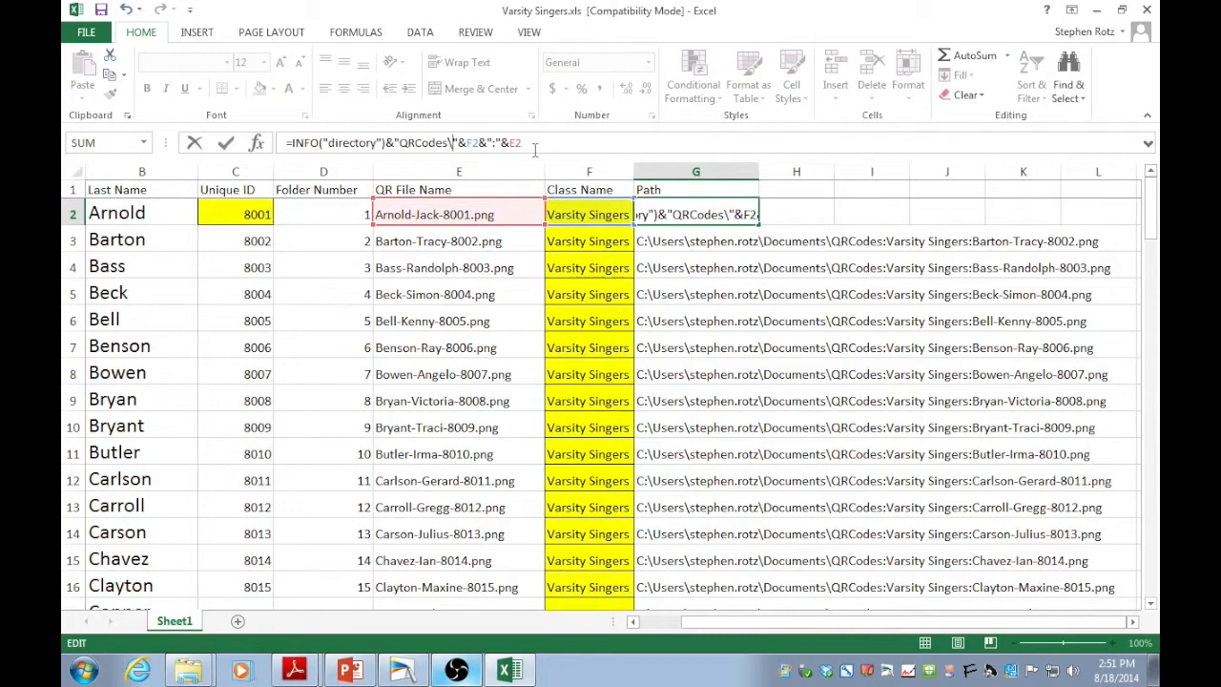
{"action": "key", "text": "Right"}
{"action": "key", "text": "Right"}
{"action": "key", "text": "Right"}
{"action": "key", "text": "Right"}
{"action": "key", "text": "Right"}
{"action": "key", "text": "Right"}
{"action": "key", "text": "Right"}
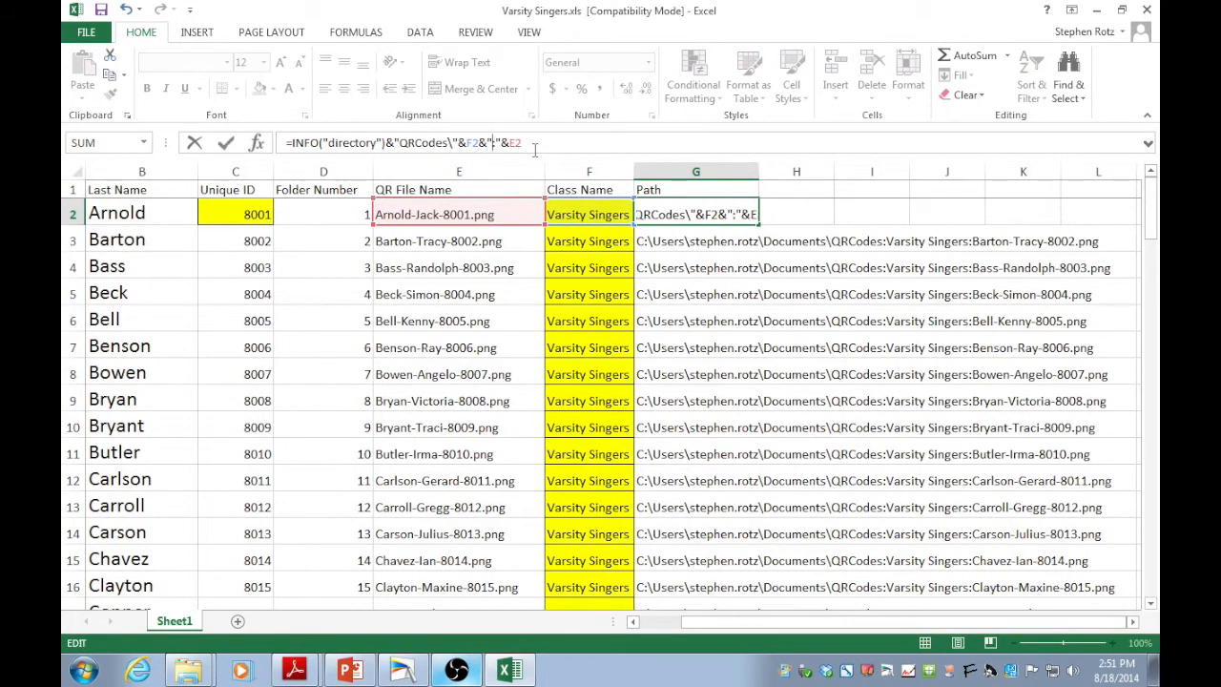
{"action": "key", "text": "BackSpace"}
{"action": "type", "text": "\\"}
{"action": "key", "text": "Return"}
Fill G2's new path formula down to row 101.
{"action": "left_click", "coordinate": [659, 219]}
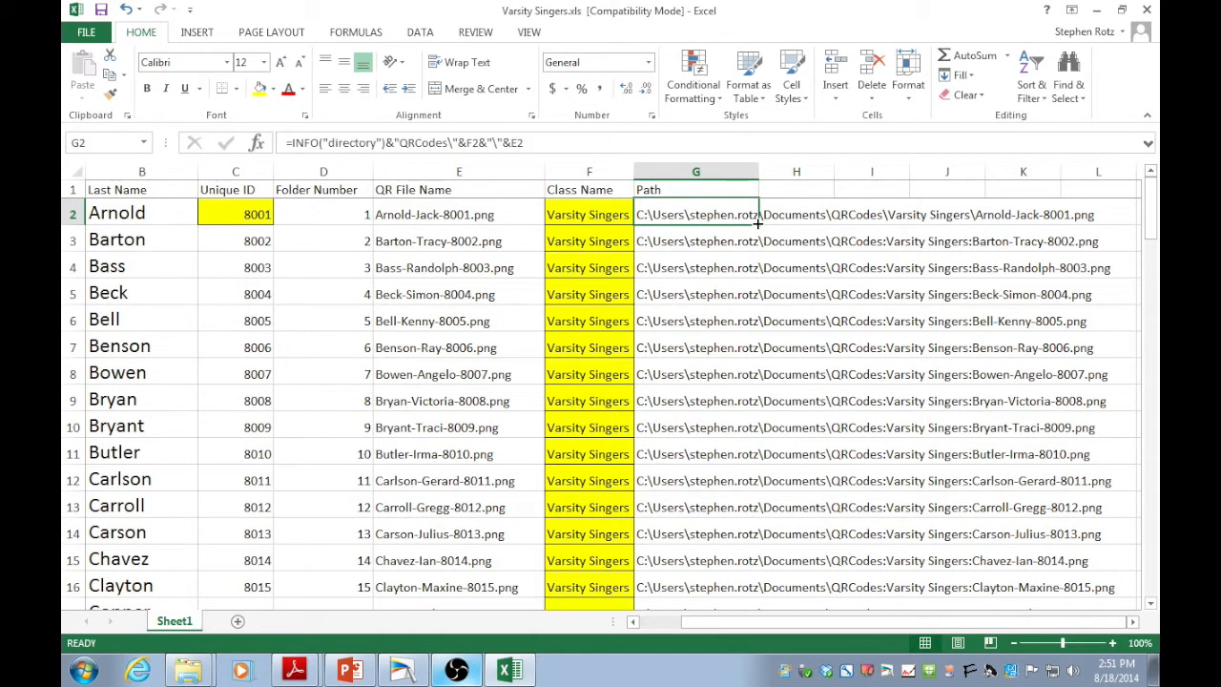
{"action": "left_click_drag", "start_coordinate": [759, 222], "coordinate": [751, 484]}
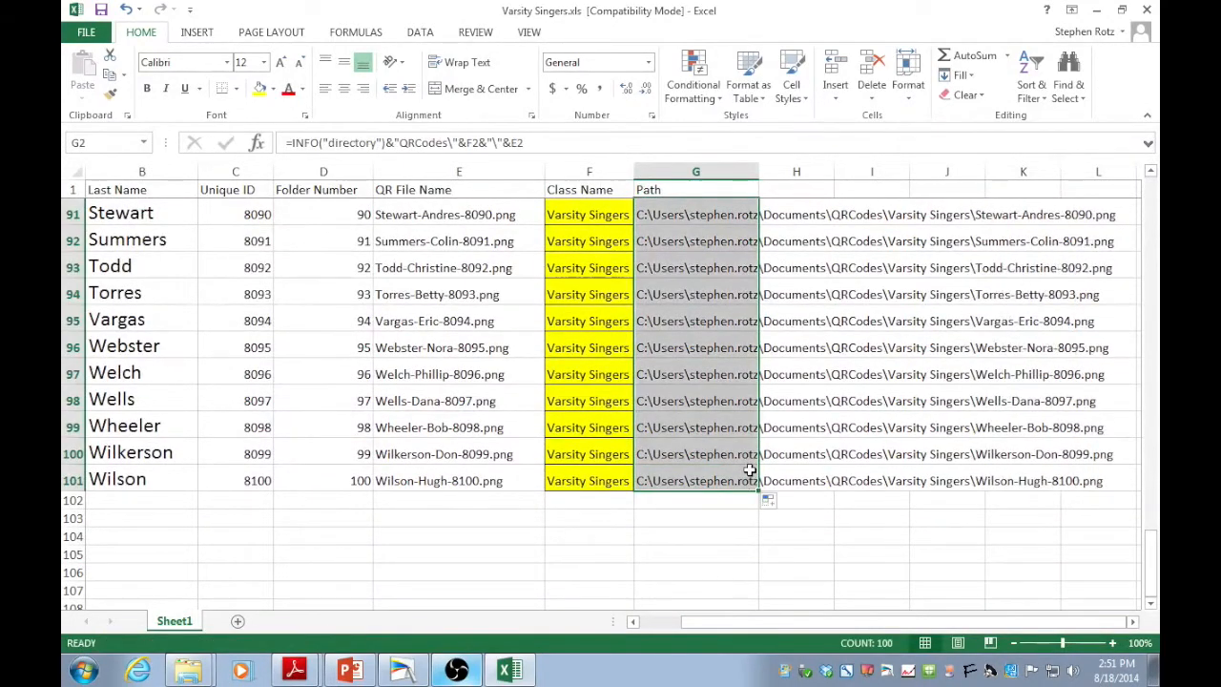
{"action": "scroll", "coordinate": [804, 323], "scroll_direction": "up", "scroll_amount": 20}
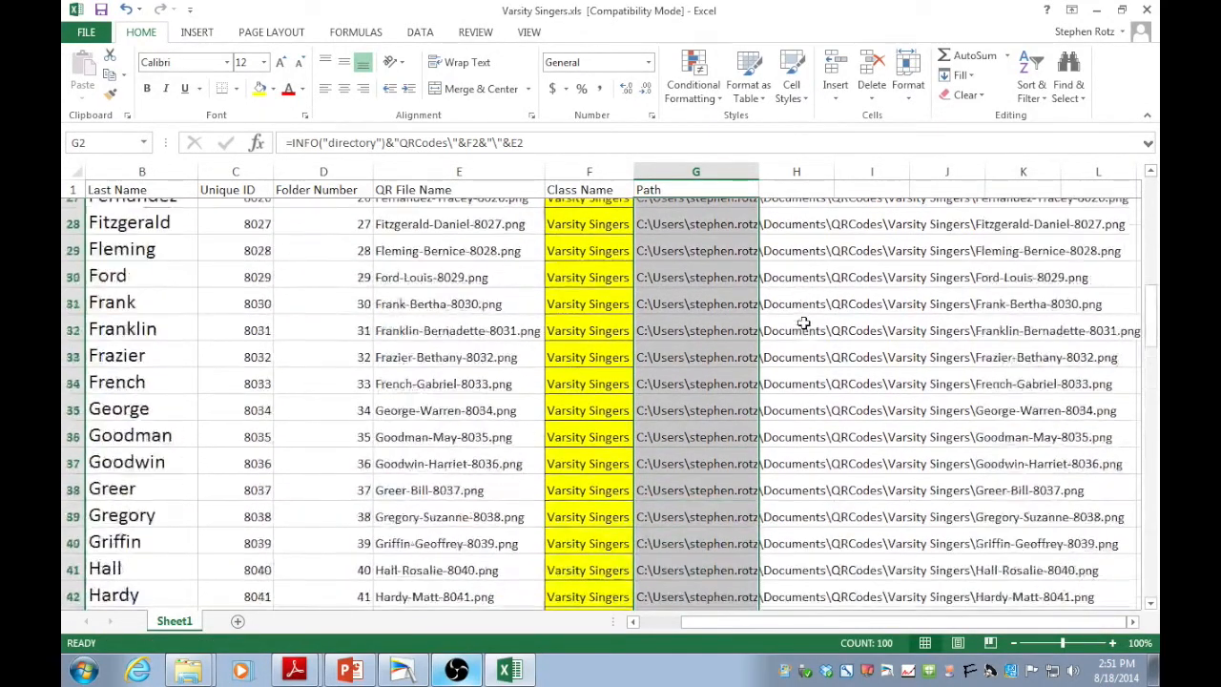
{"action": "left_click", "coordinate": [685, 213]}
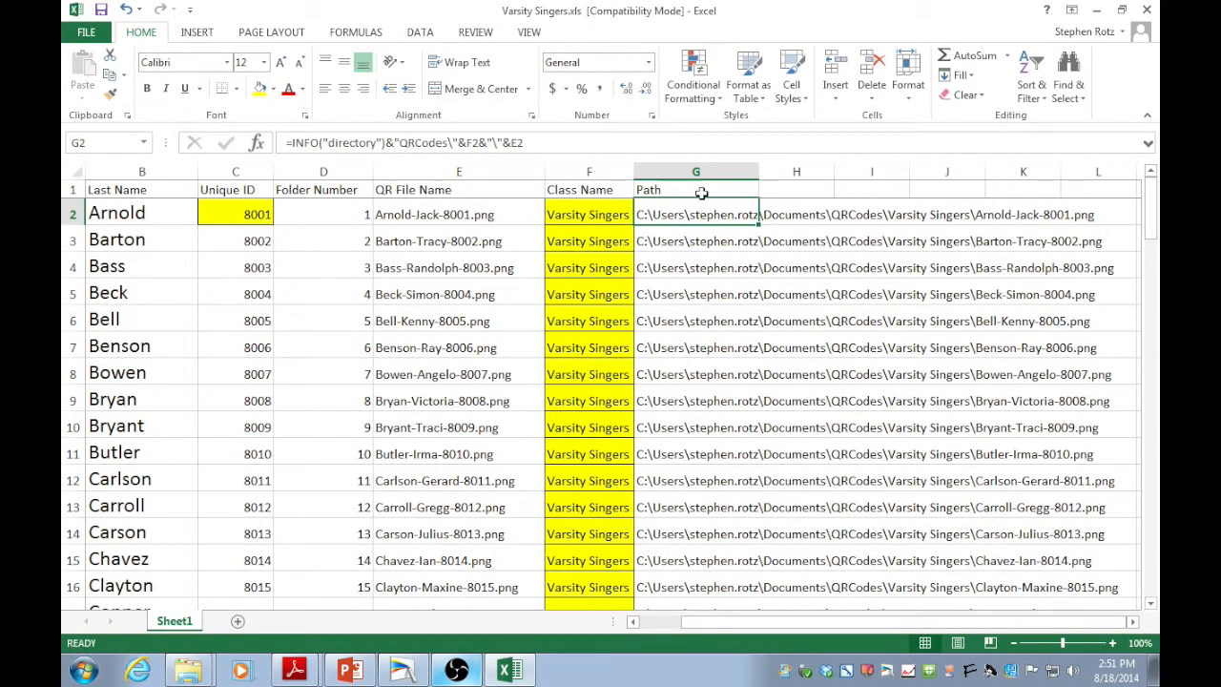
Copy column G and paste it back over itself as values.
{"action": "left_click", "coordinate": [704, 167]}
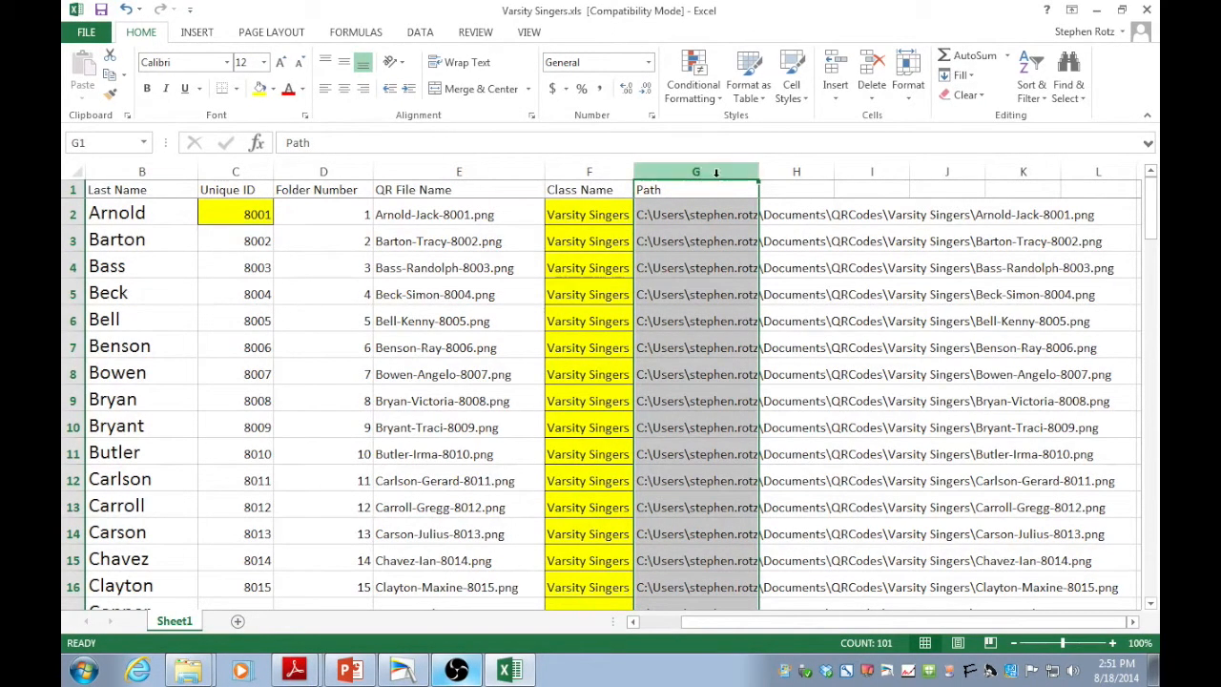
{"action": "right_click", "coordinate": [720, 178]}
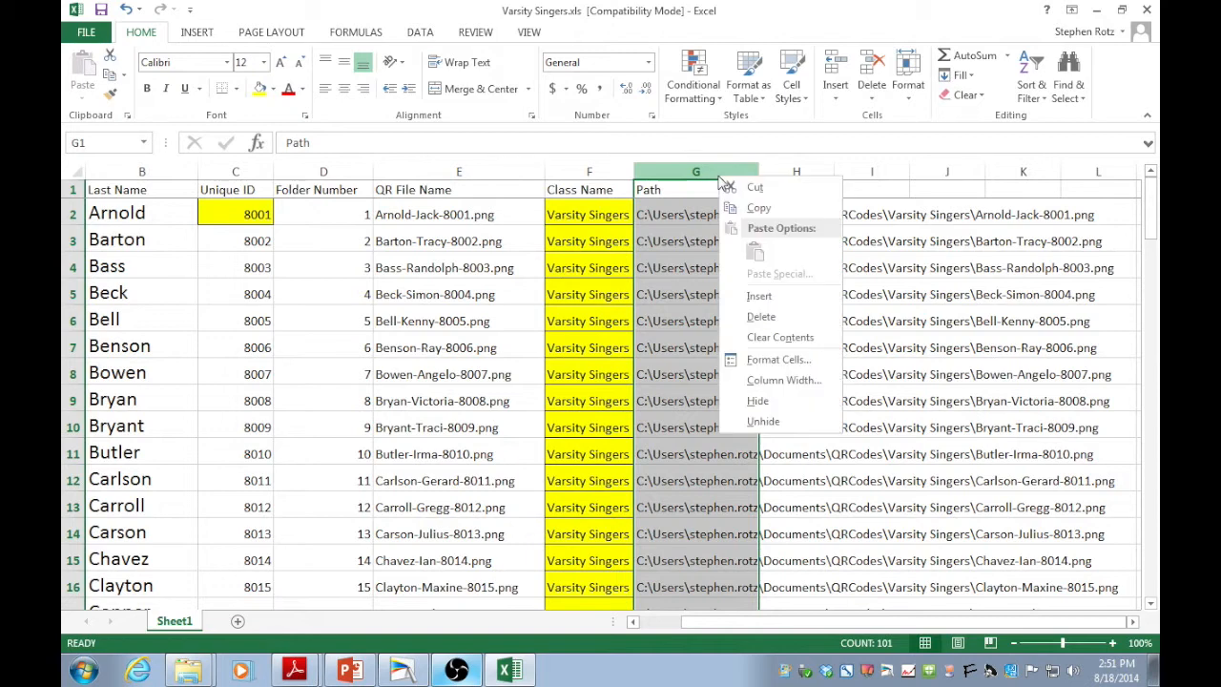
{"action": "left_click", "coordinate": [759, 209]}
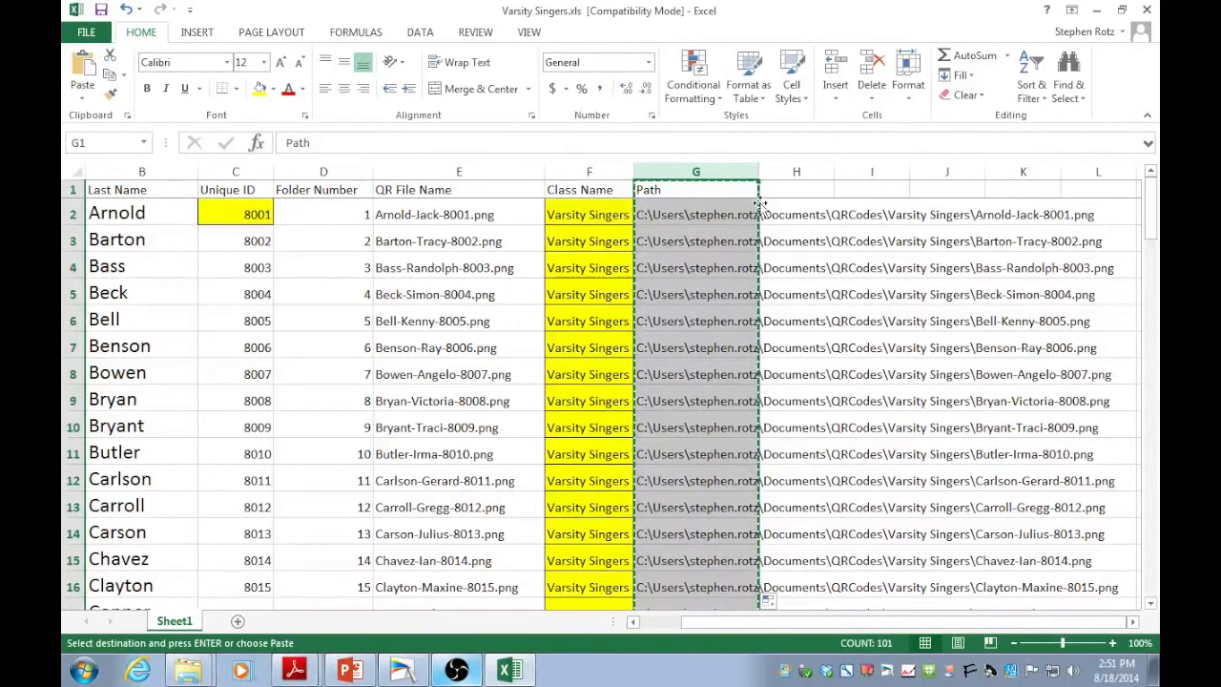
{"action": "left_click", "coordinate": [83, 102]}
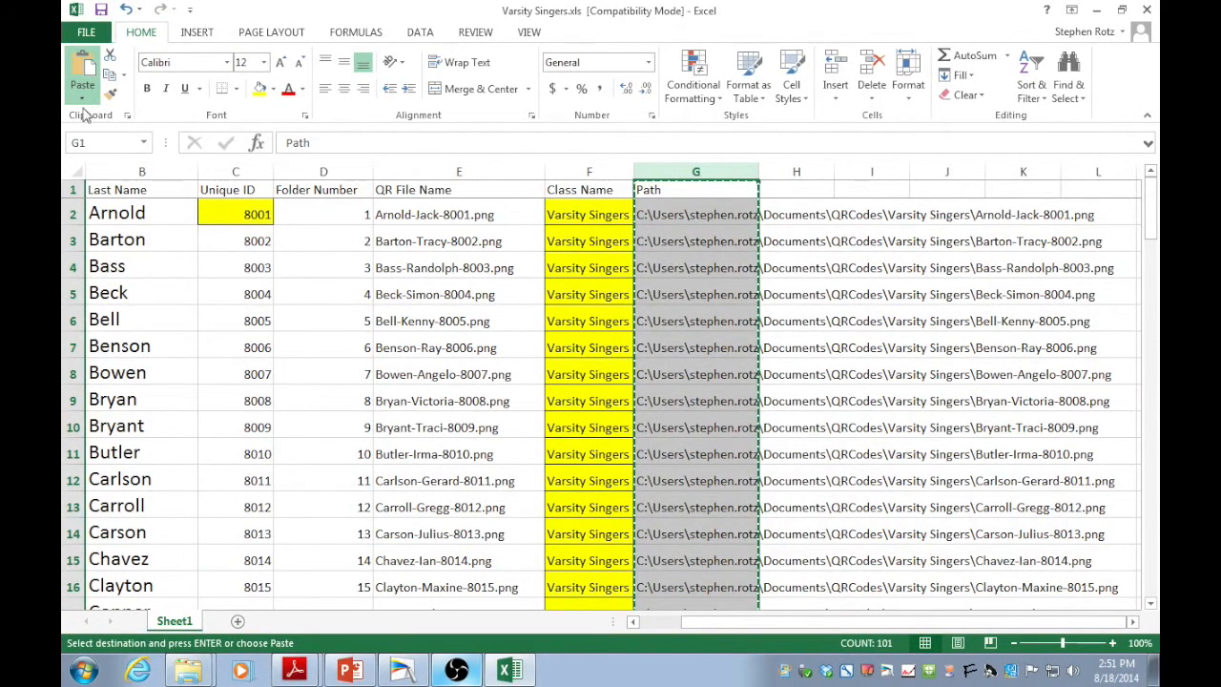
{"action": "left_click", "coordinate": [83, 219]}
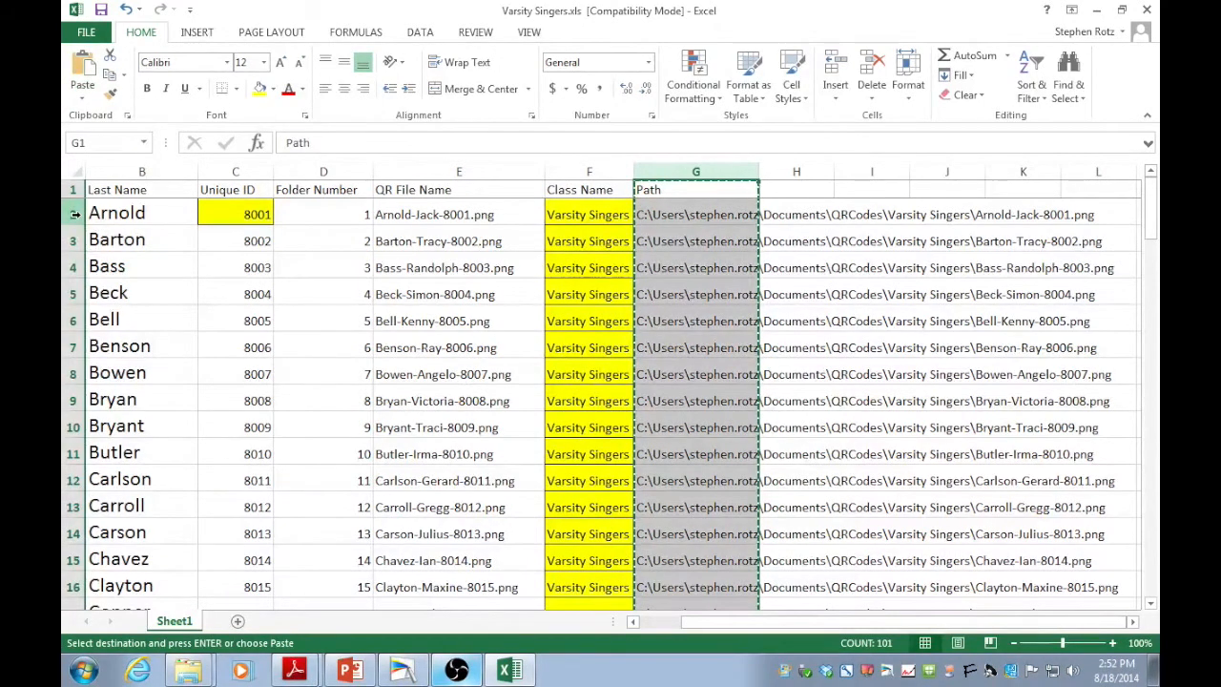
Check that cells G2 through G4 now hold plain text paths.
{"action": "left_click", "coordinate": [673, 208]}
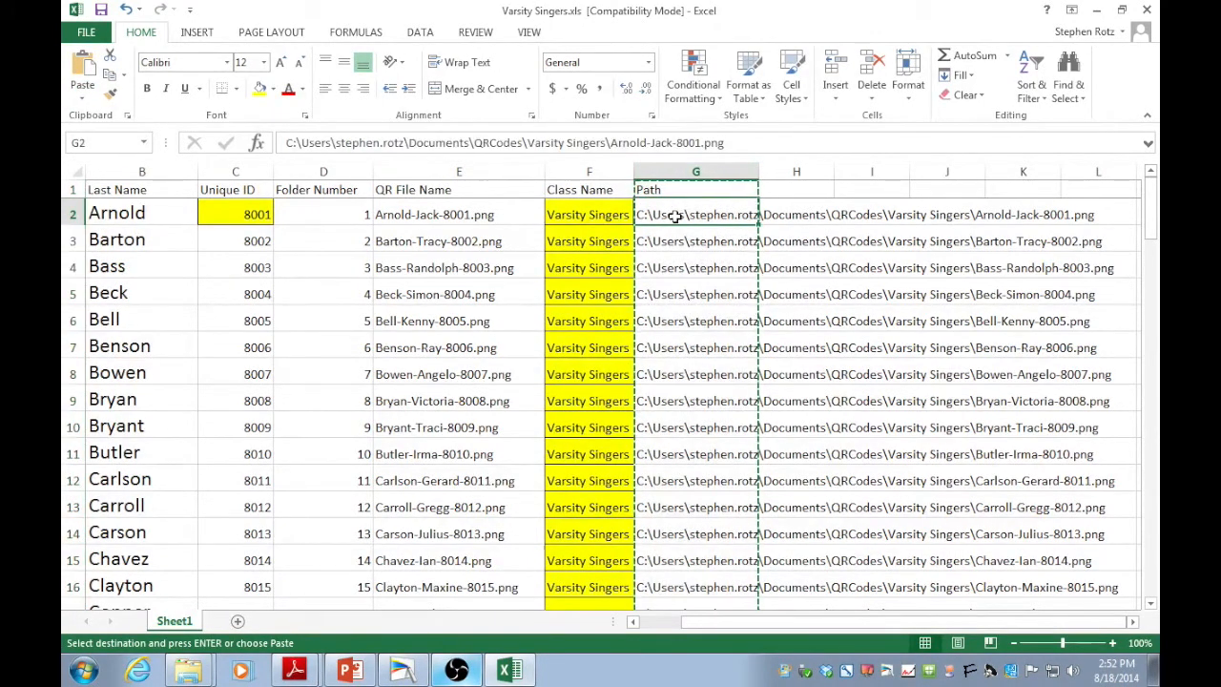
{"action": "left_click", "coordinate": [679, 238]}
{"action": "left_click", "coordinate": [673, 258]}
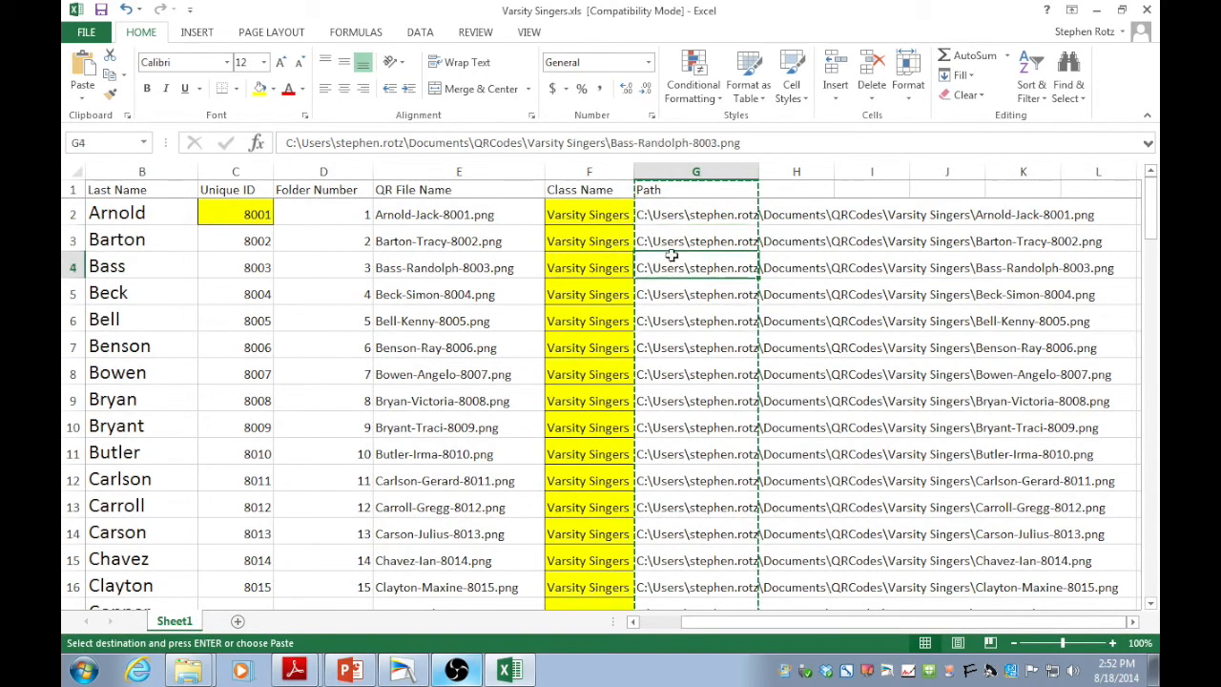
{"action": "left_click", "coordinate": [668, 214]}
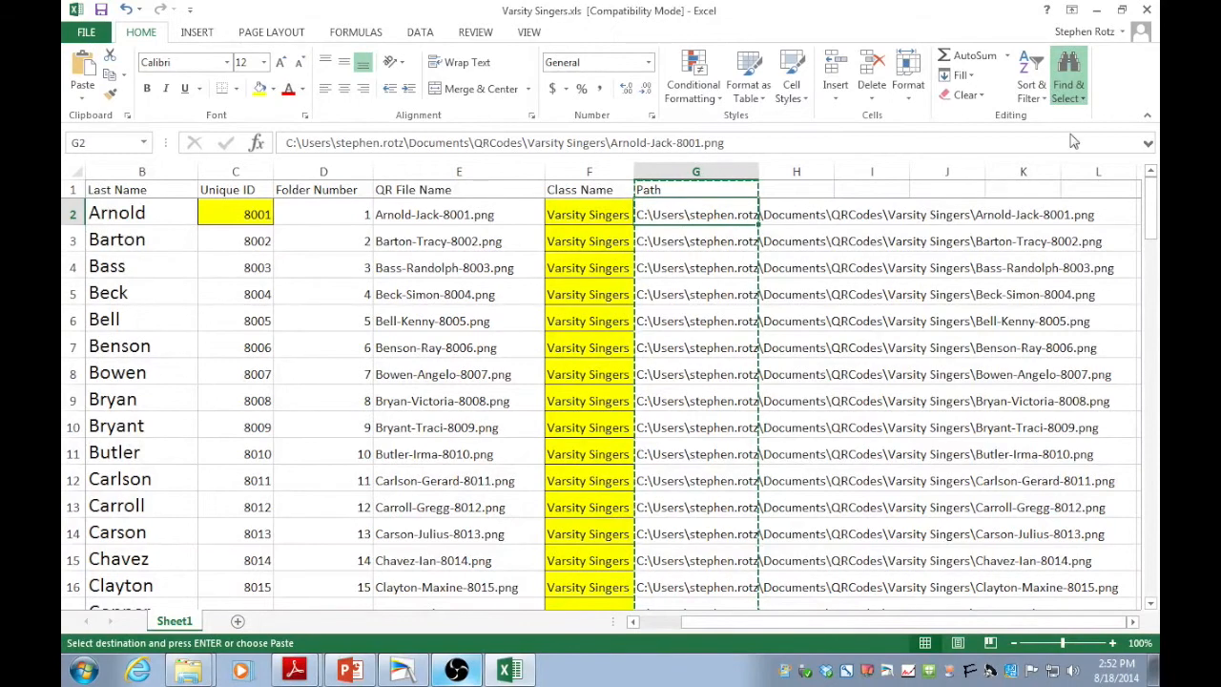
Replace every \ with \\ in the column G paths (600 replacements) and check G4 and G2.
{"action": "key", "text": "ctrl+h"}
{"action": "left_click", "coordinate": [378, 454]}
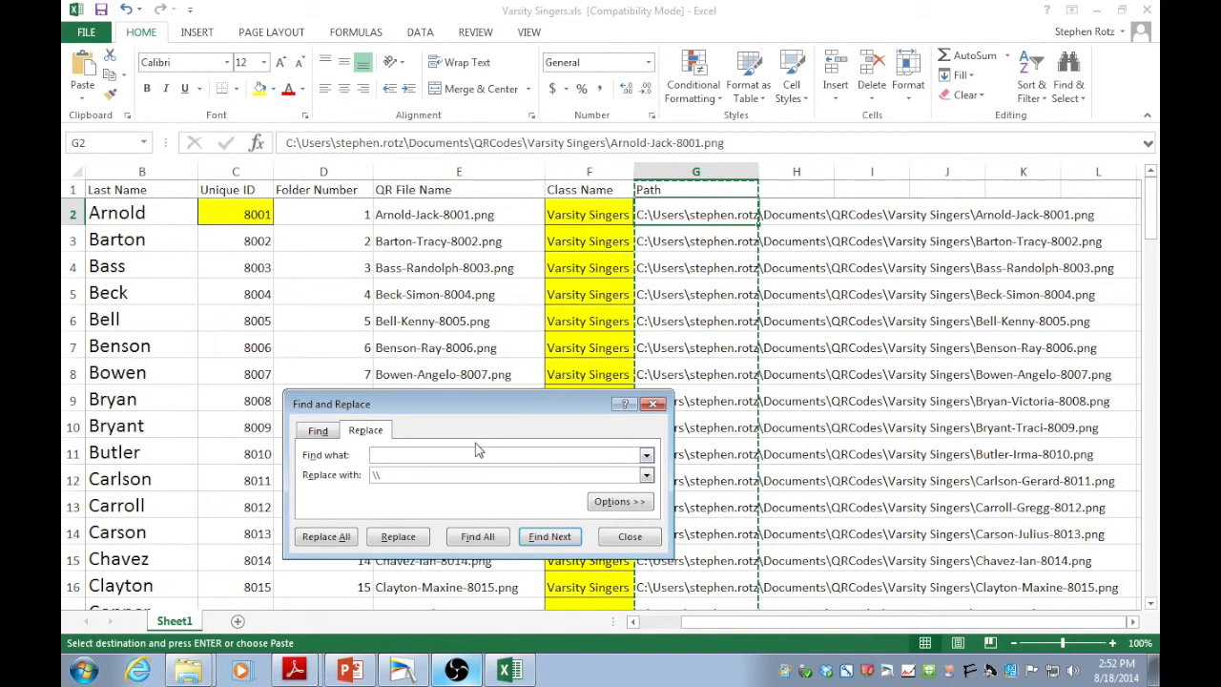
{"action": "type", "text": "\\"}
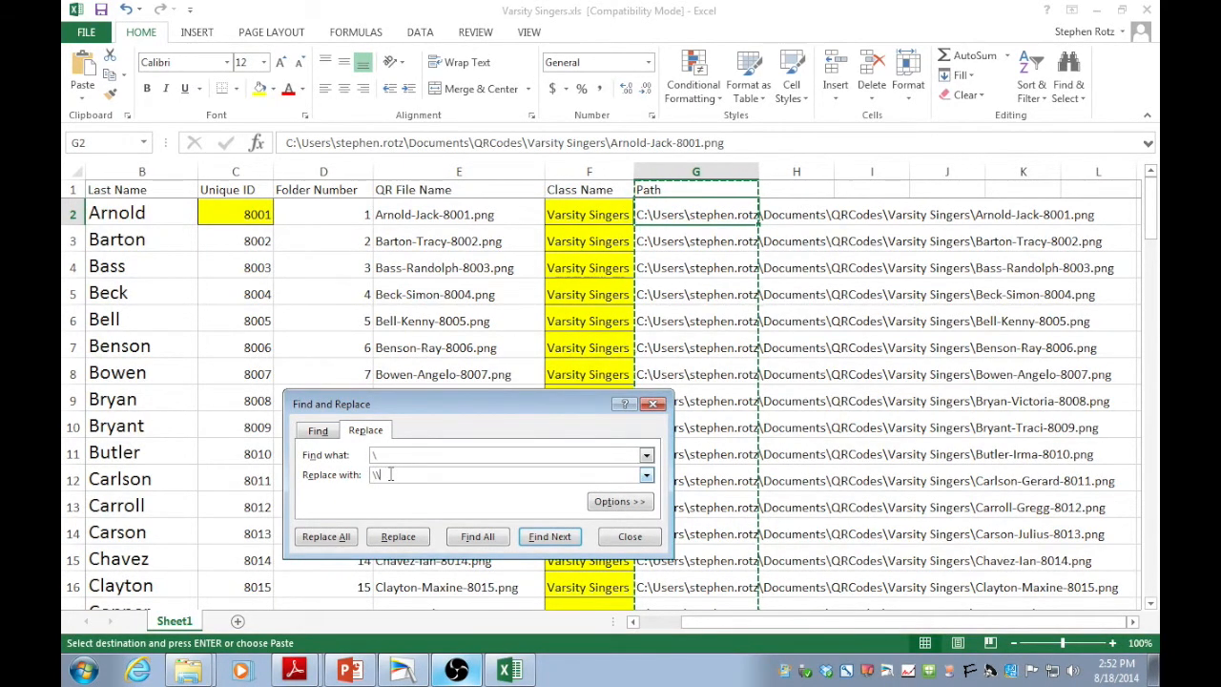
{"action": "left_click", "coordinate": [326, 536]}
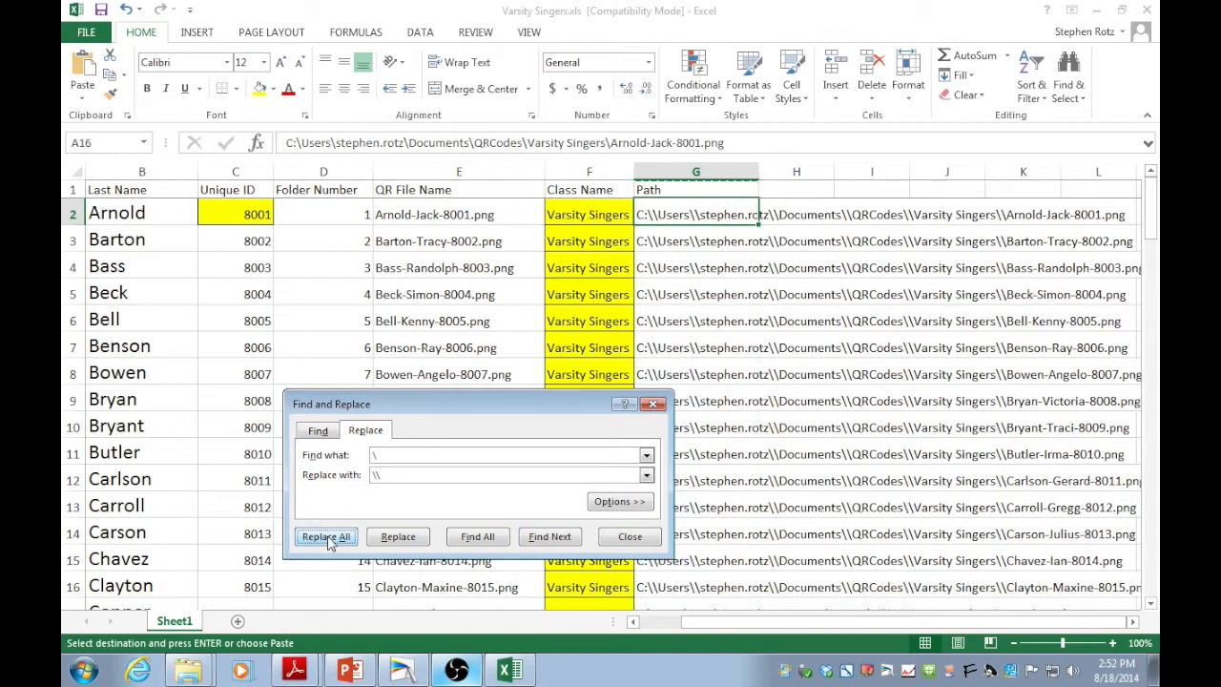
{"action": "left_click", "coordinate": [613, 378]}
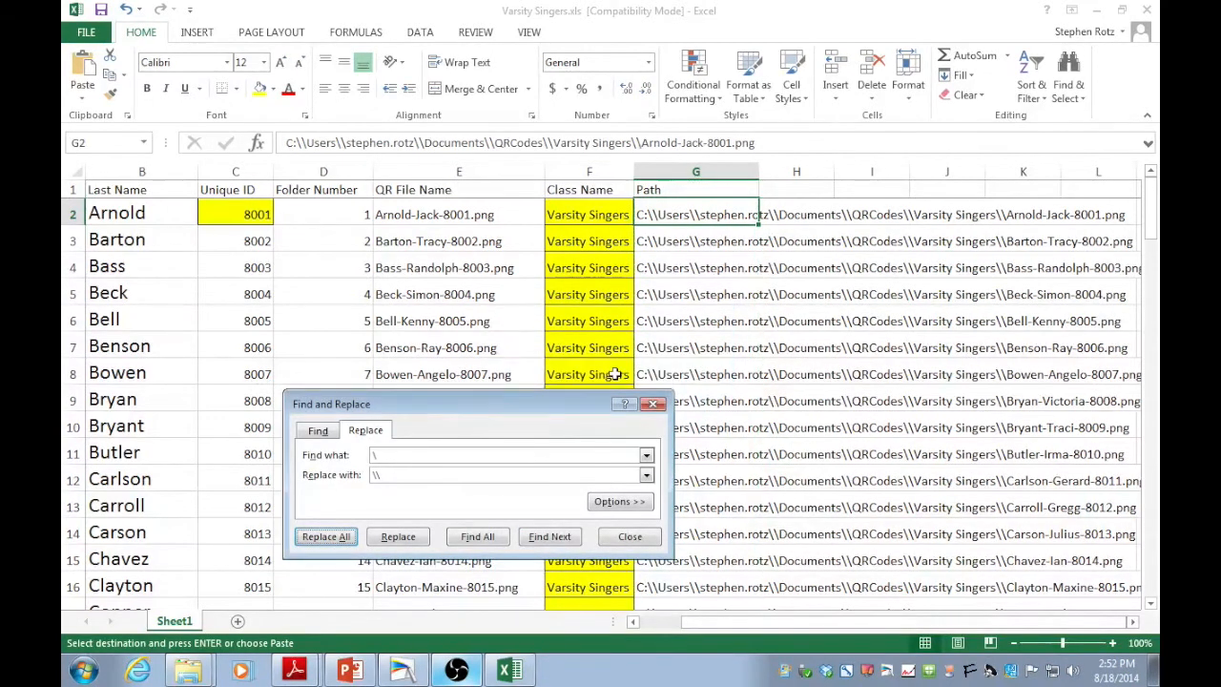
{"action": "left_click", "coordinate": [630, 537]}
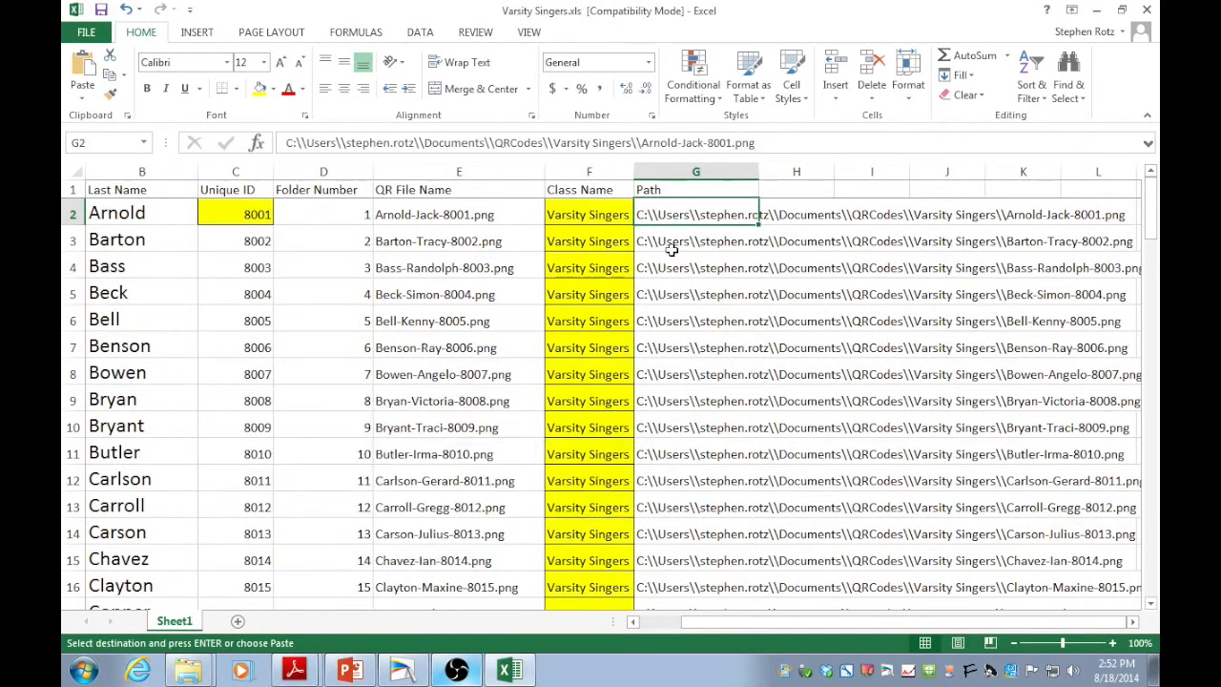
{"action": "left_click", "coordinate": [699, 259]}
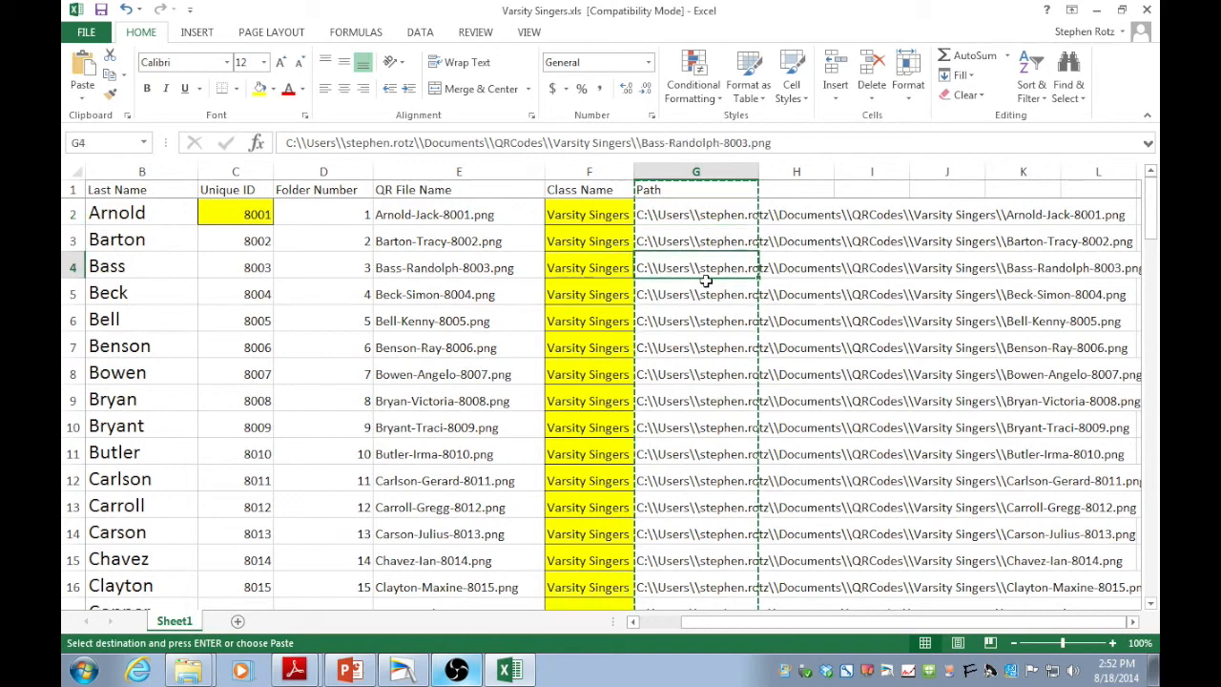
{"action": "left_click", "coordinate": [696, 214]}
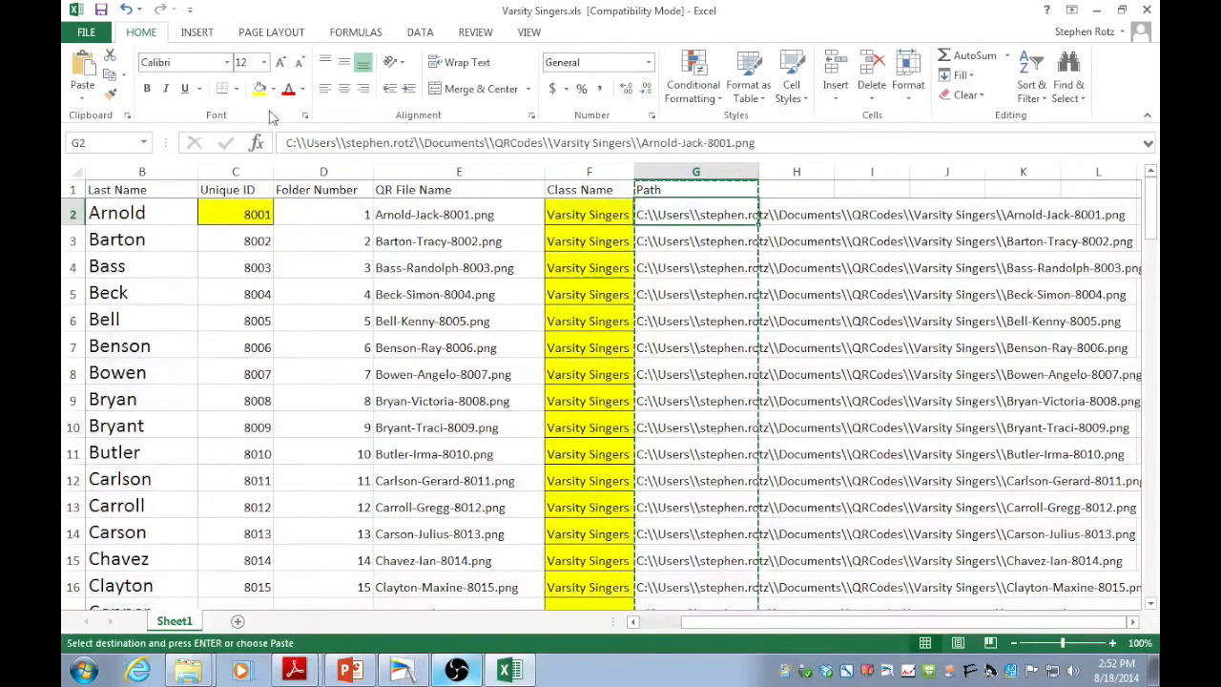
Save the workbook as Varsity Singers windows.xls in Attendance2, then show its File info page.
{"action": "left_click", "coordinate": [84, 32]}
{"action": "left_click", "coordinate": [107, 210]}
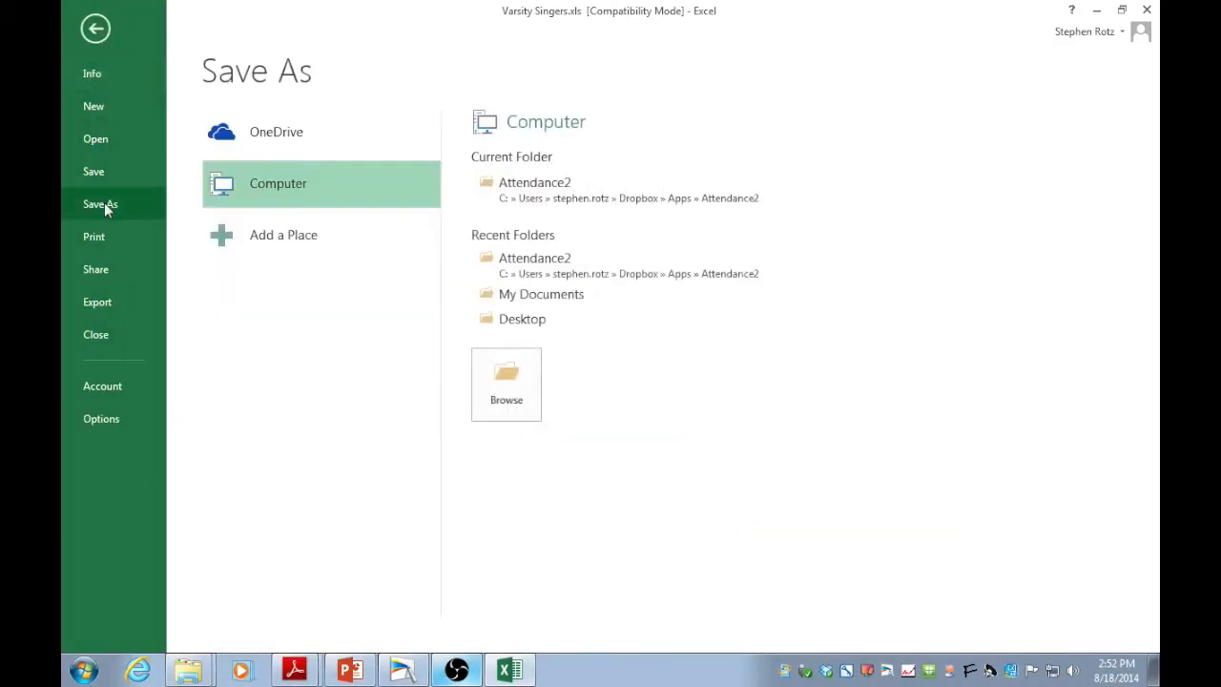
{"action": "left_click", "coordinate": [539, 195]}
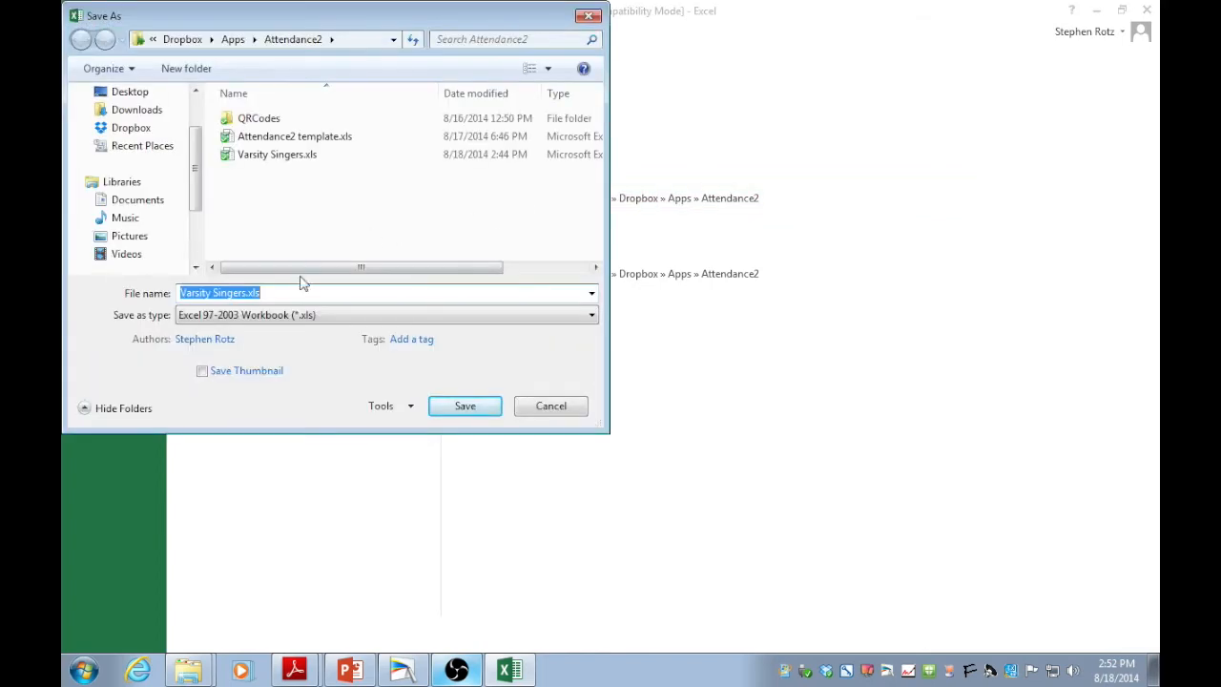
{"action": "left_click", "coordinate": [246, 294]}
{"action": "type", "text": "windows"}
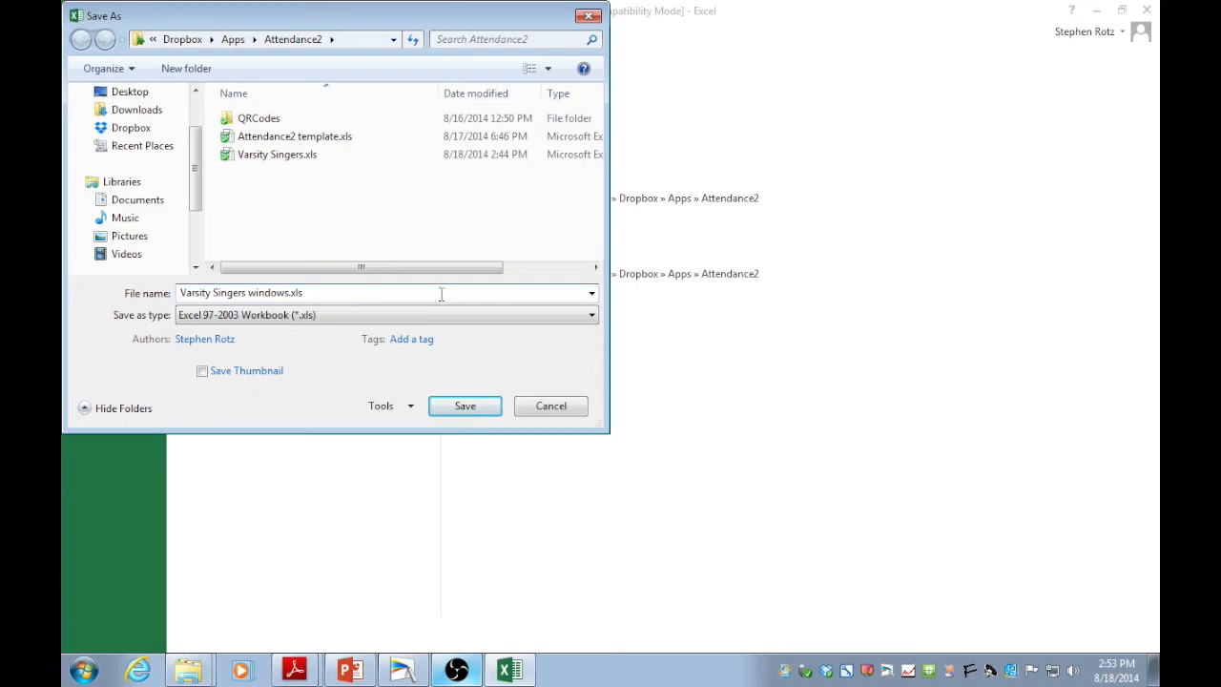
{"action": "left_click", "coordinate": [465, 407]}
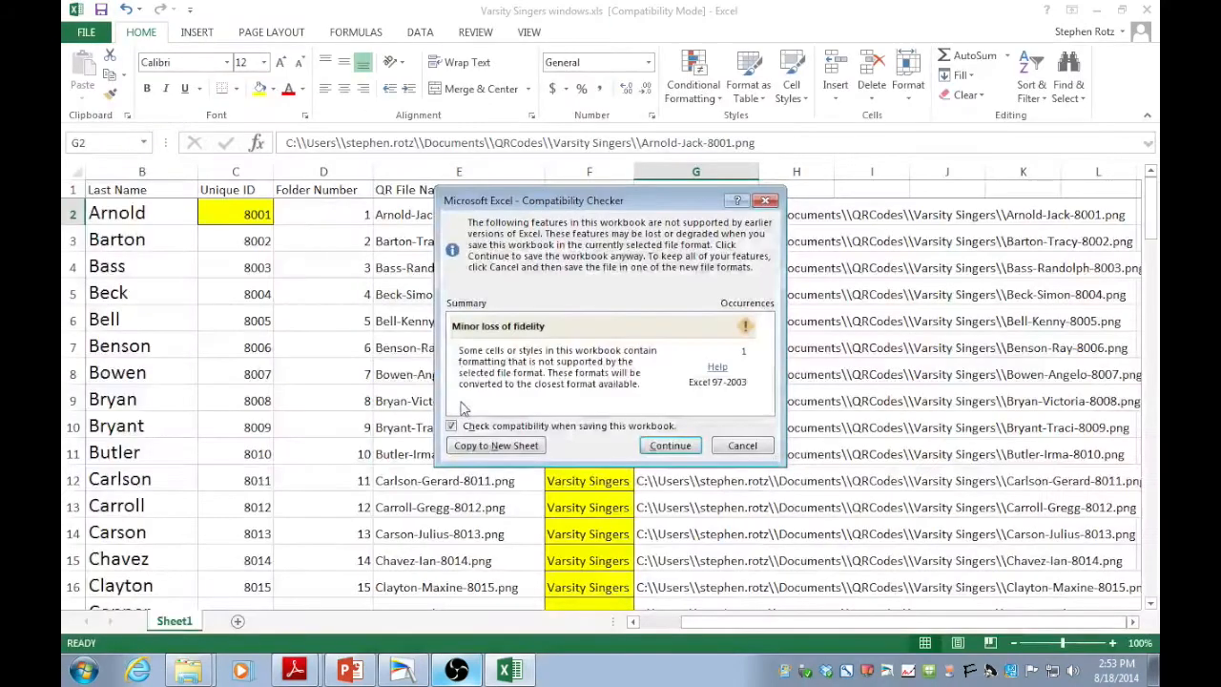
{"action": "left_click", "coordinate": [671, 446]}
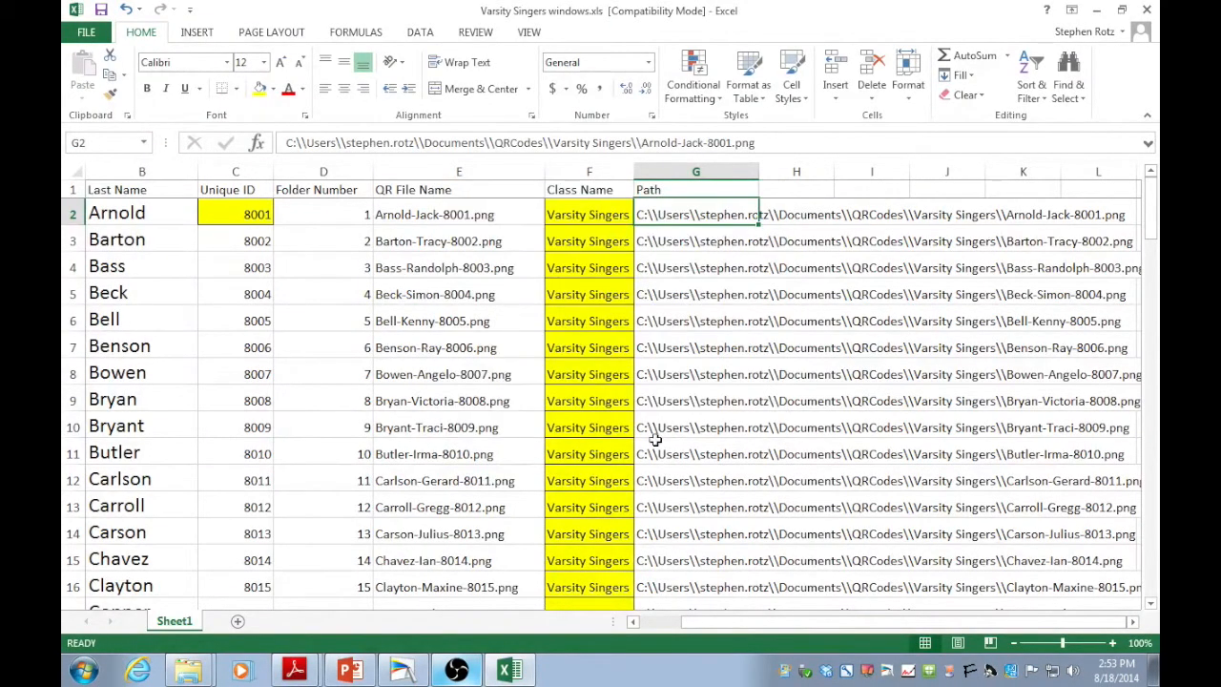
{"action": "left_click", "coordinate": [82, 35]}
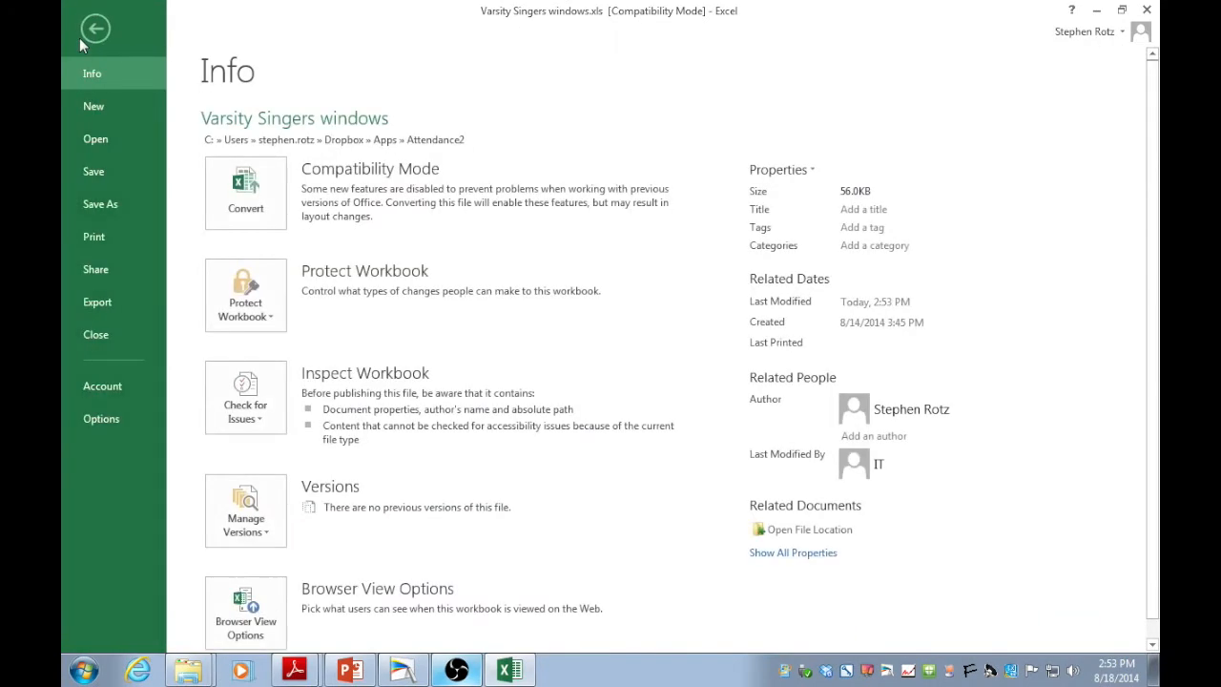
Save the sheet as CSV (Comma delimited) named Varsity Singers.csv in the Attendance2 folder.
{"action": "left_click", "coordinate": [93, 205]}
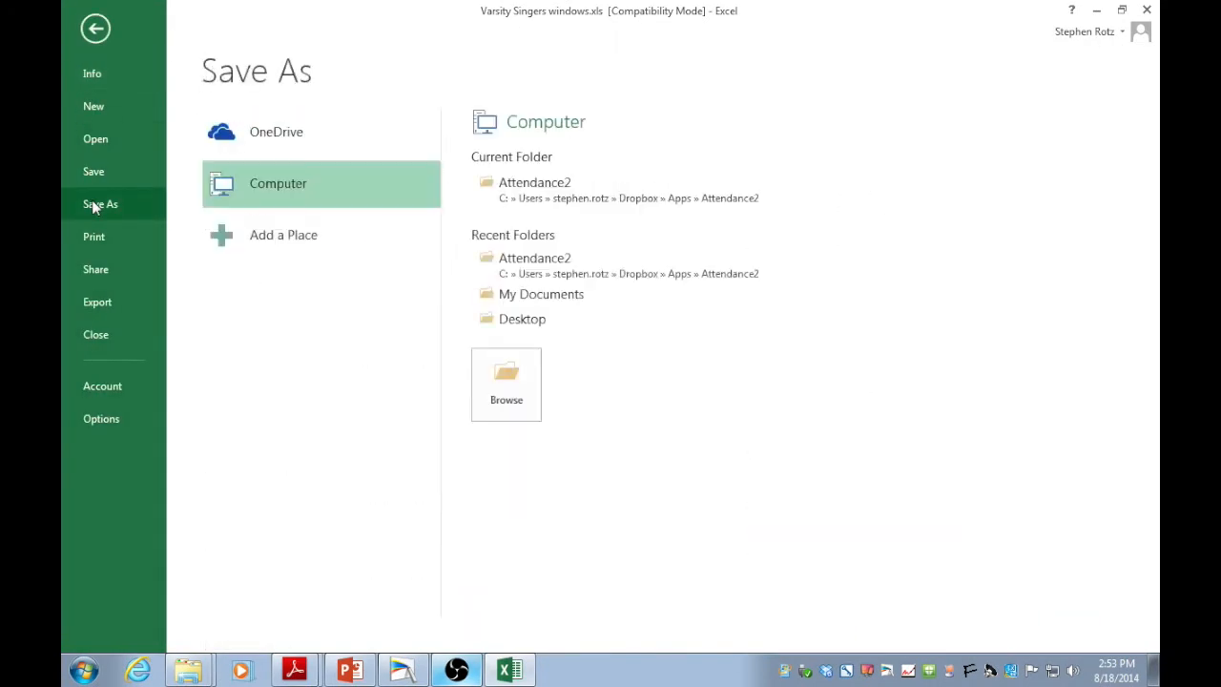
{"action": "left_click", "coordinate": [599, 202]}
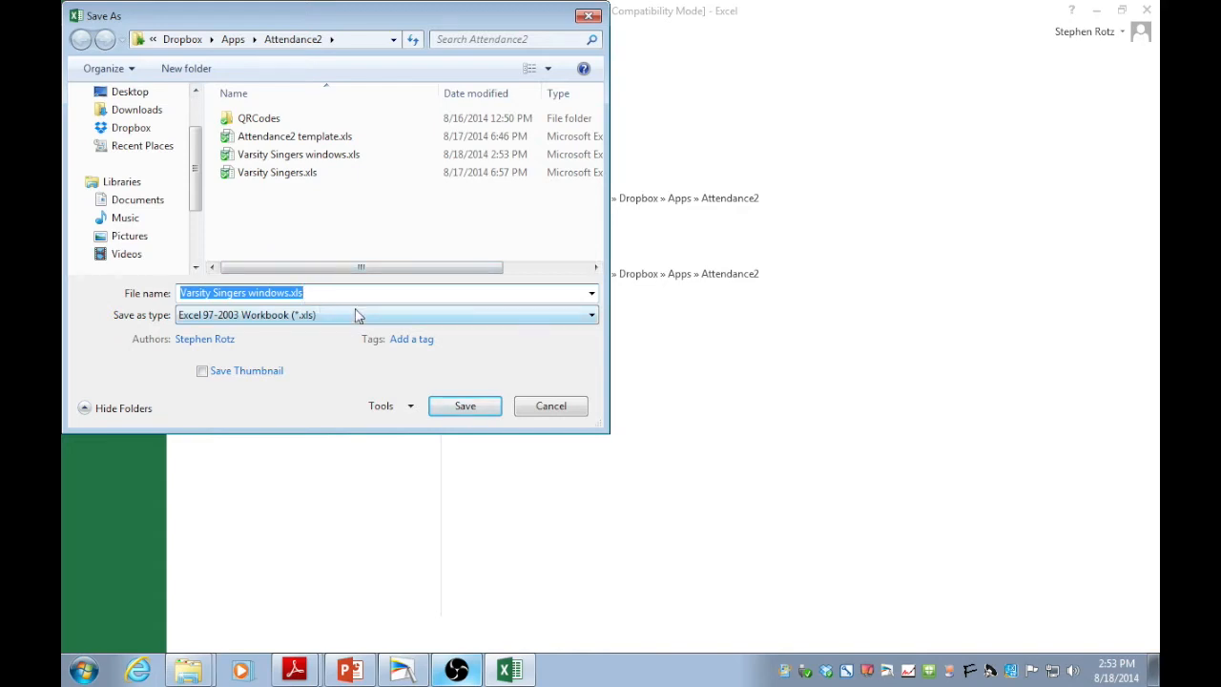
{"action": "left_click", "coordinate": [589, 316]}
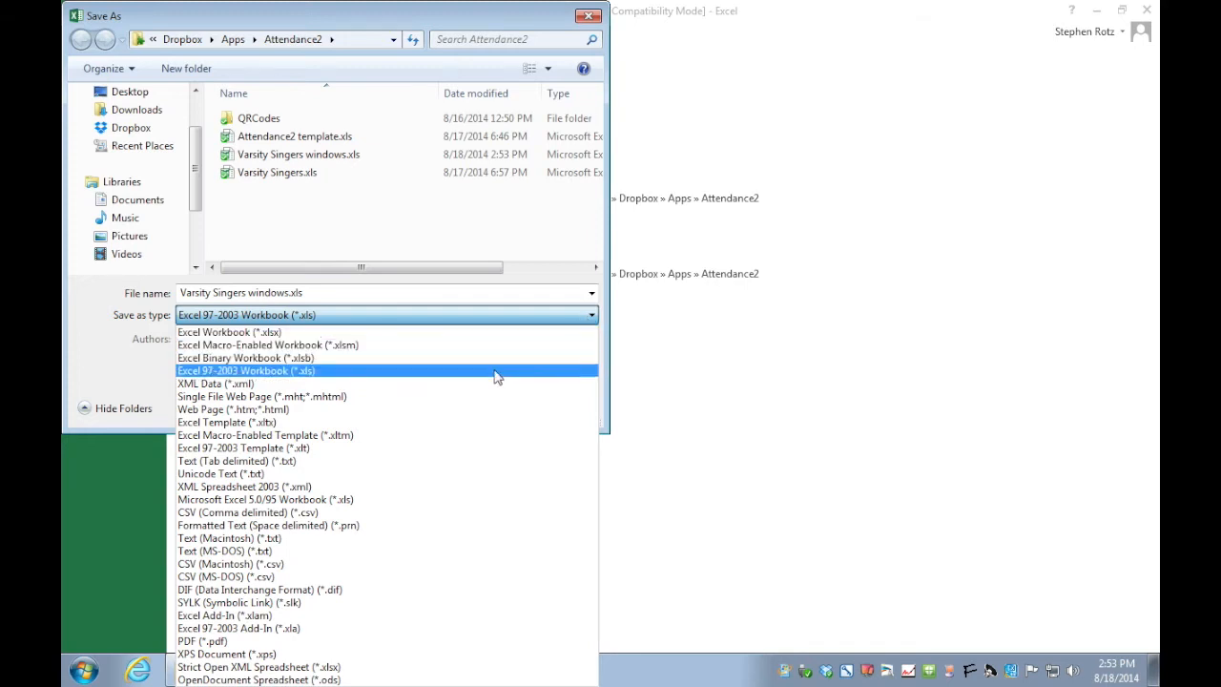
{"action": "left_click", "coordinate": [304, 513]}
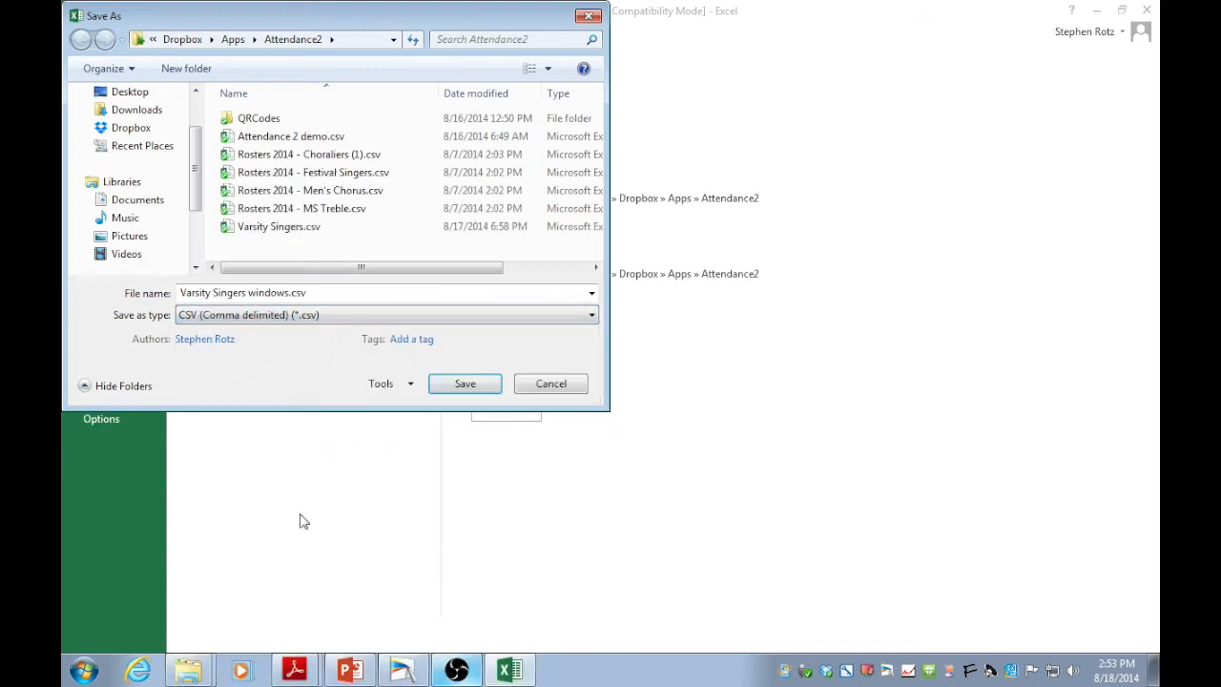
{"action": "left_click", "coordinate": [288, 295]}
{"action": "left_click", "coordinate": [288, 294]}
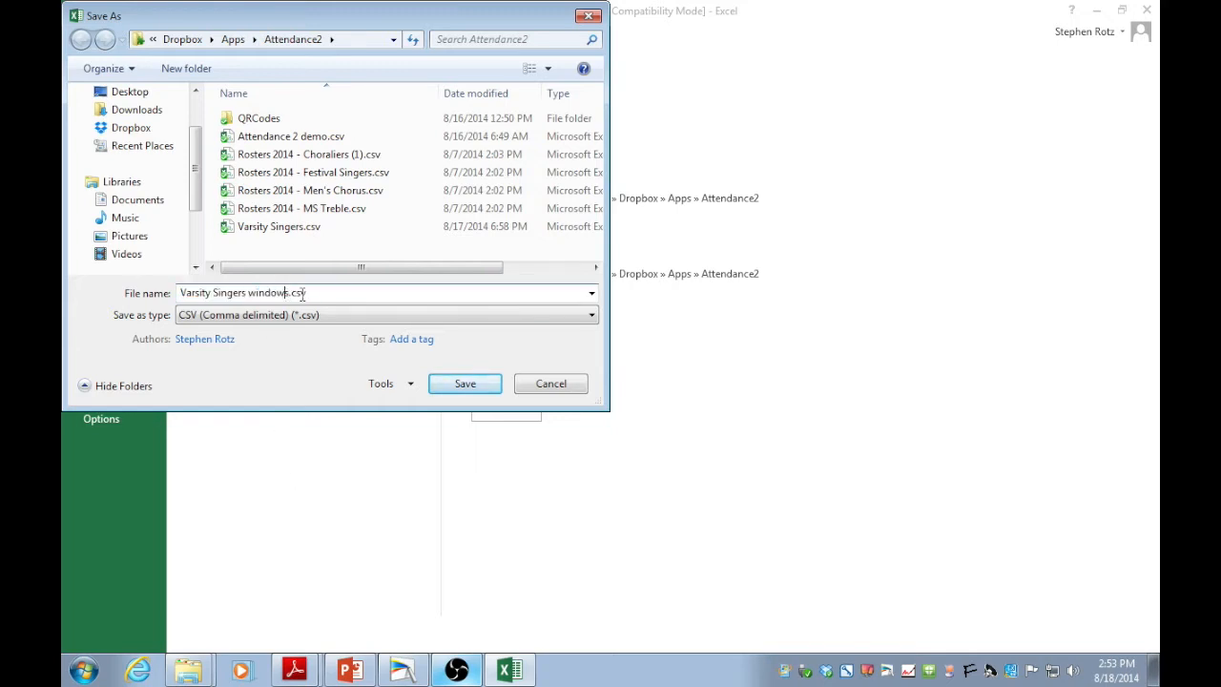
{"action": "key", "text": "BackSpace"}
{"action": "key", "text": "BackSpace"}
{"action": "key", "text": "BackSpace"}
{"action": "key", "text": "BackSpace"}
{"action": "key", "text": "BackSpace"}
{"action": "key", "text": "BackSpace"}
{"action": "key", "text": "BackSpace"}
{"action": "key", "text": "BackSpace"}
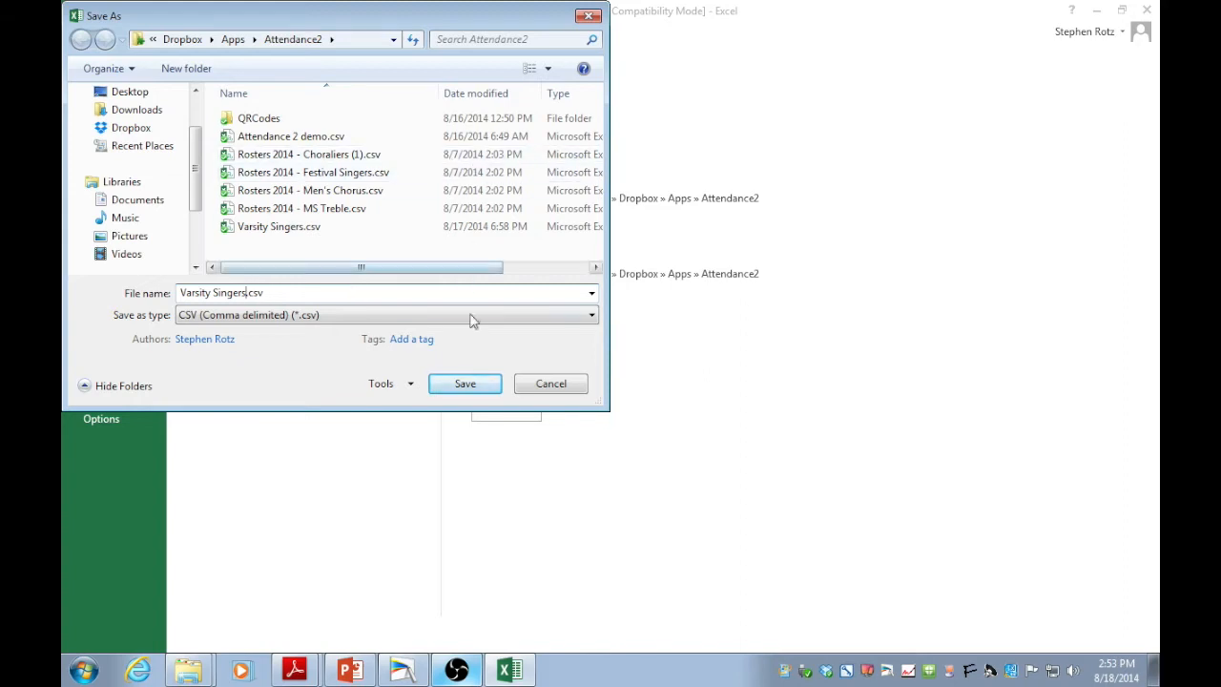
{"action": "left_click", "coordinate": [455, 385]}
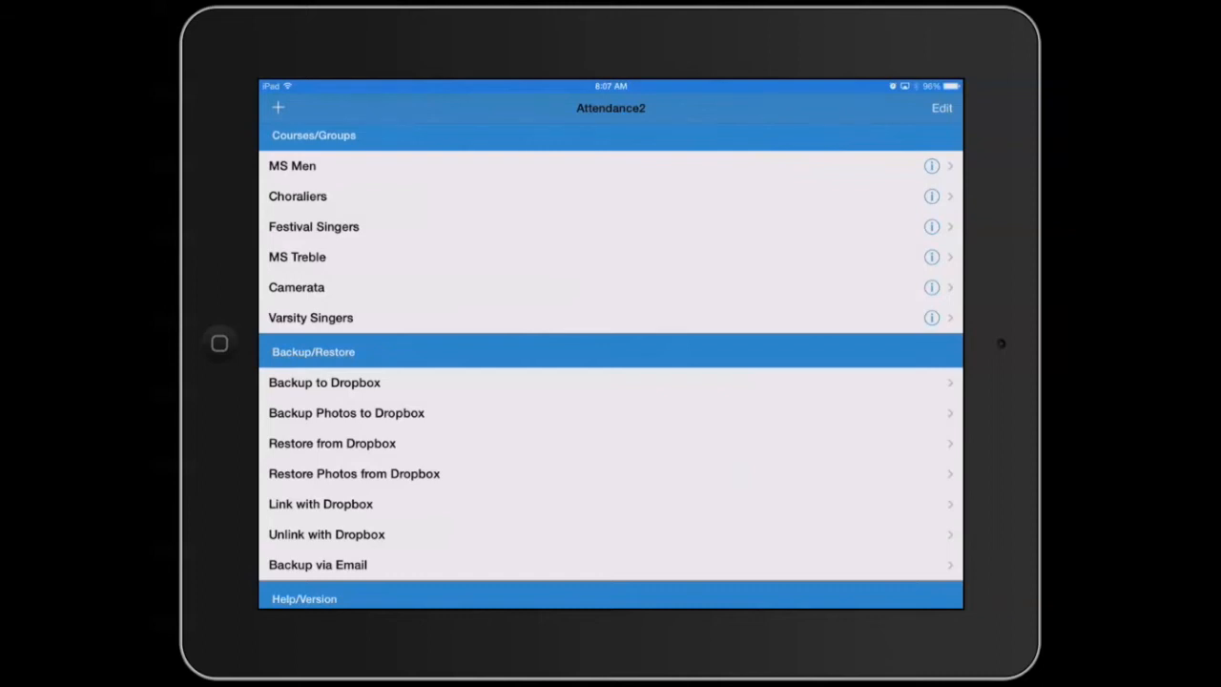
In the Varsity Singers course, import /Varsity Singers.csv from Dropbox, matching fields by First Line.
{"action": "left_click", "coordinate": [311, 318]}
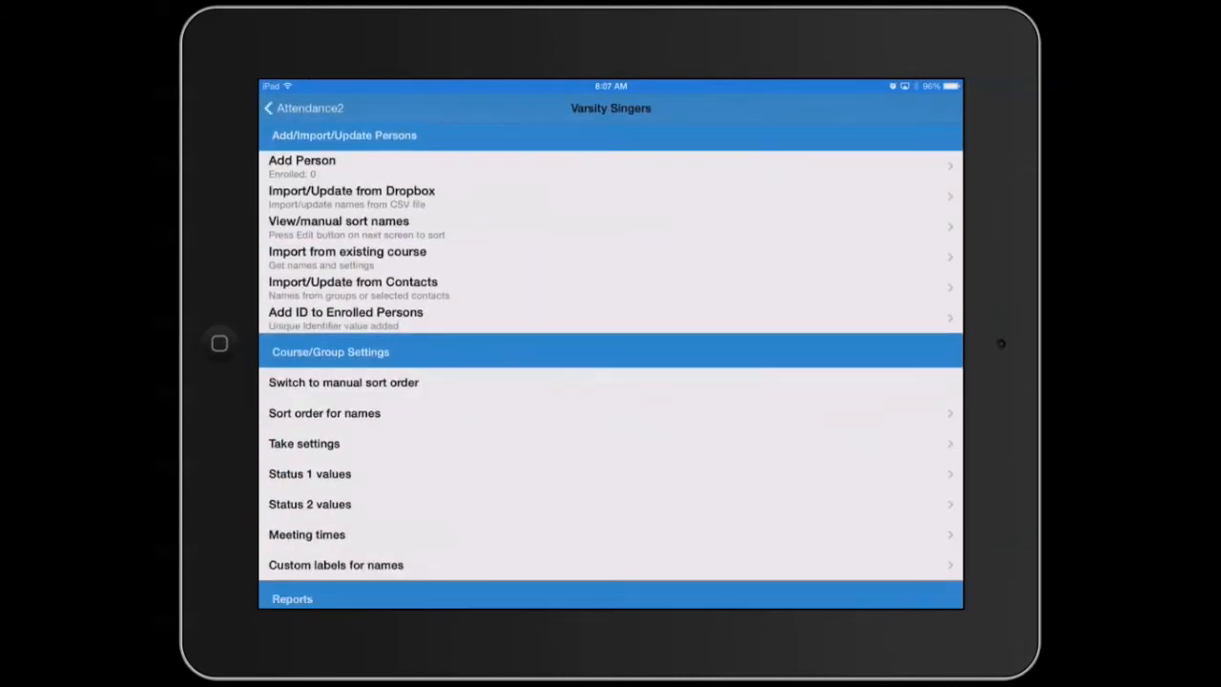
{"action": "left_click", "coordinate": [351, 196]}
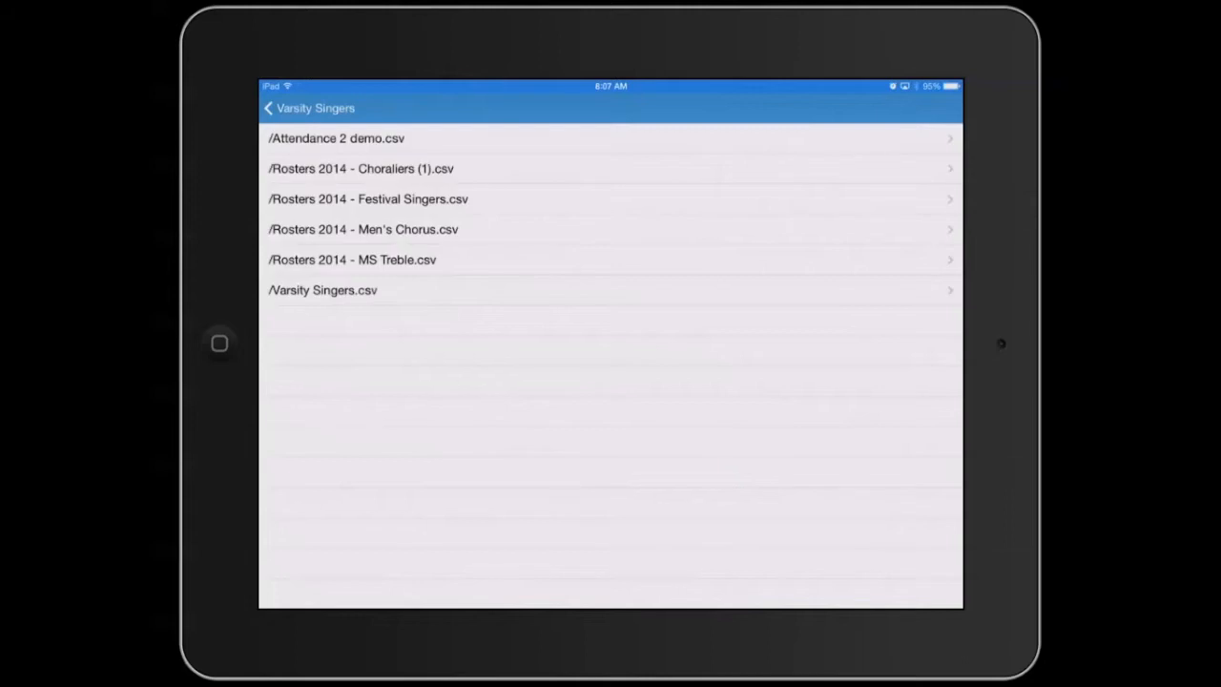
{"action": "left_click", "coordinate": [322, 290]}
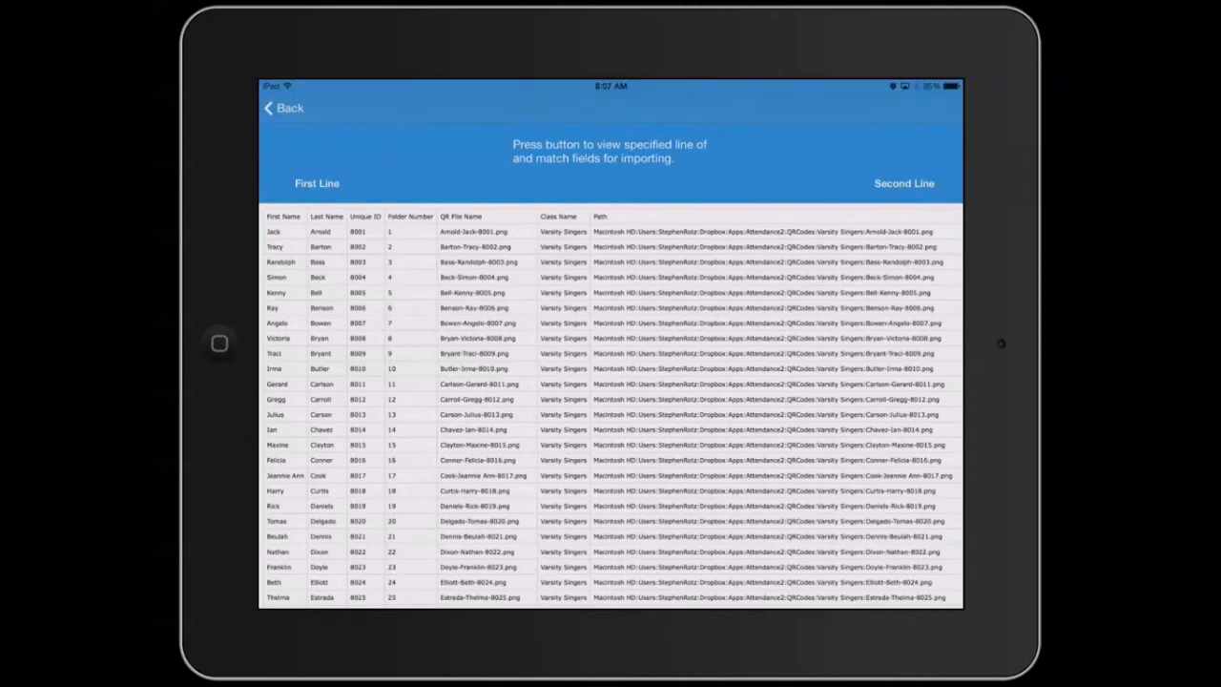
{"action": "left_click", "coordinate": [317, 183]}
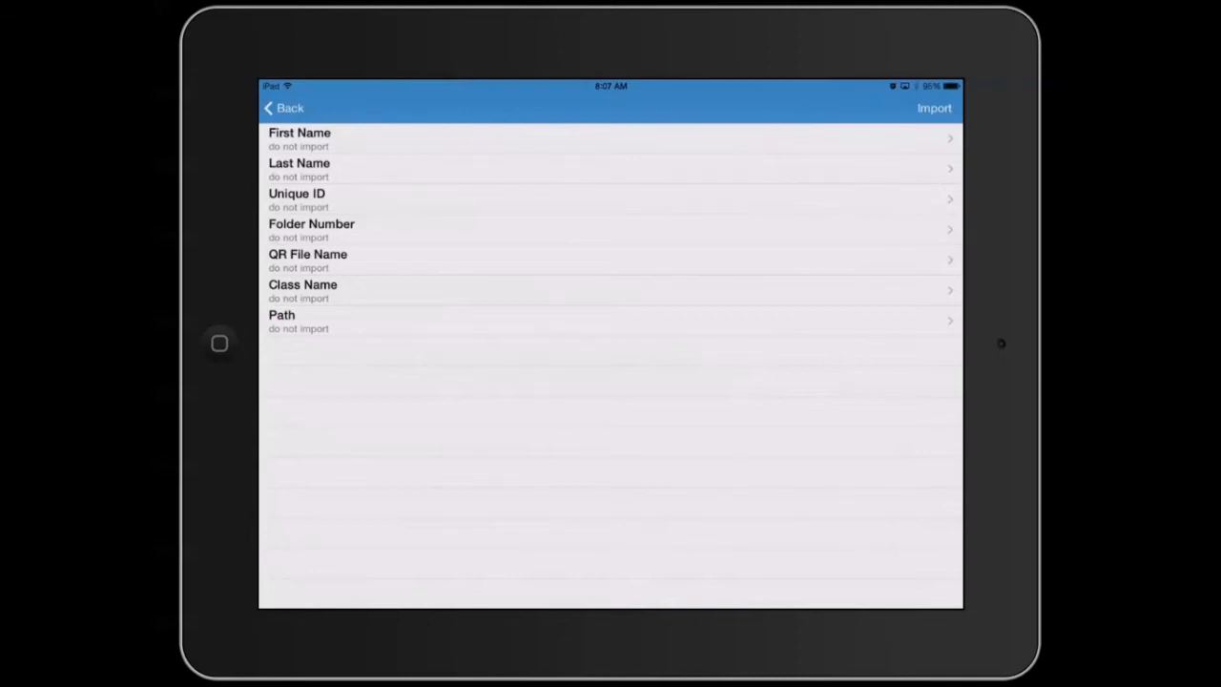
Map First Name to firstName, Last Name to lastName and Unique ID to identifier.
{"action": "left_click", "coordinate": [610, 138]}
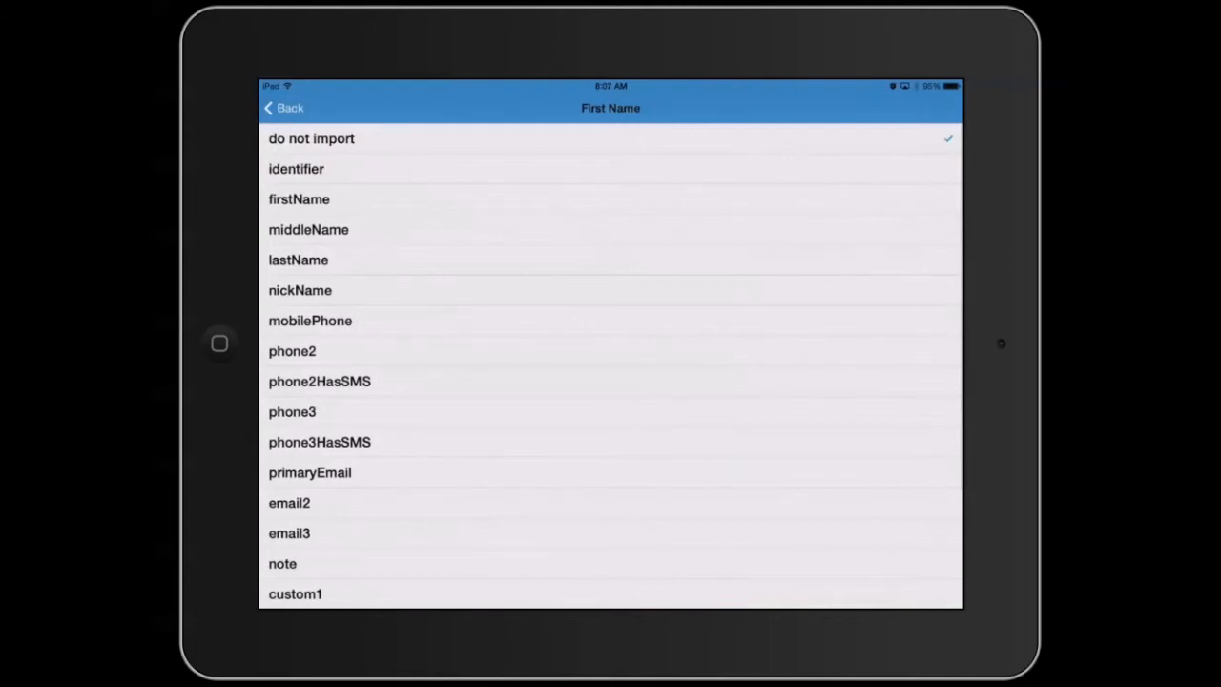
{"action": "left_click", "coordinate": [610, 199]}
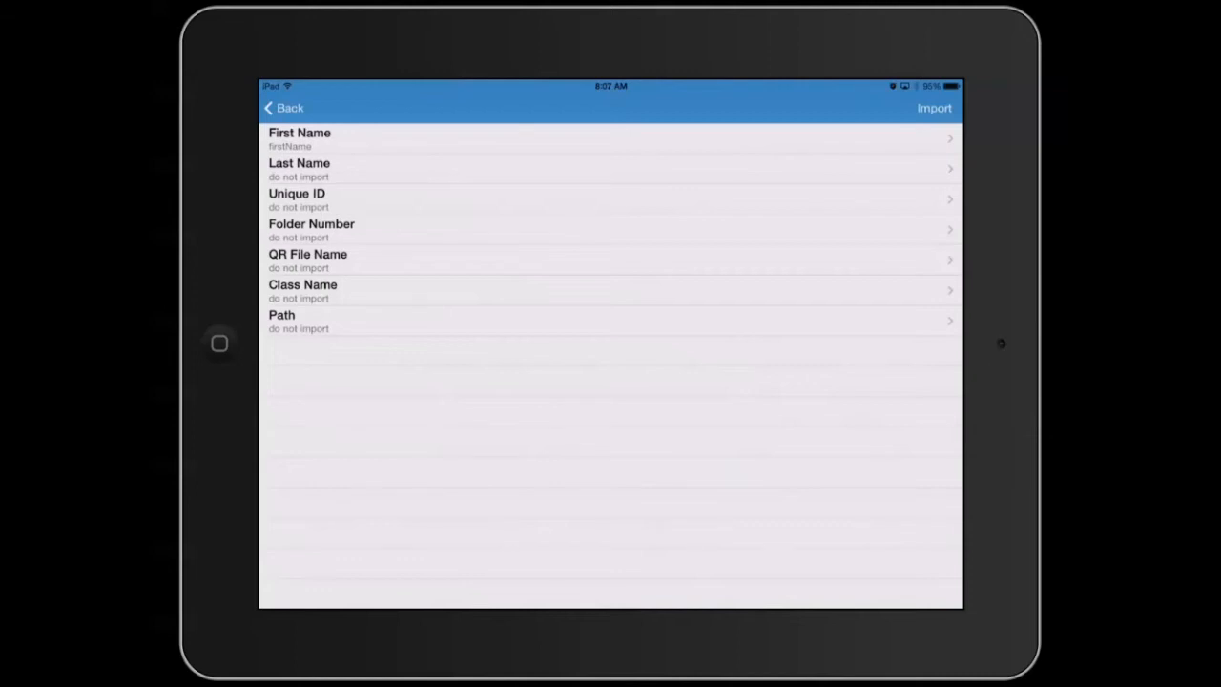
{"action": "left_click", "coordinate": [611, 169]}
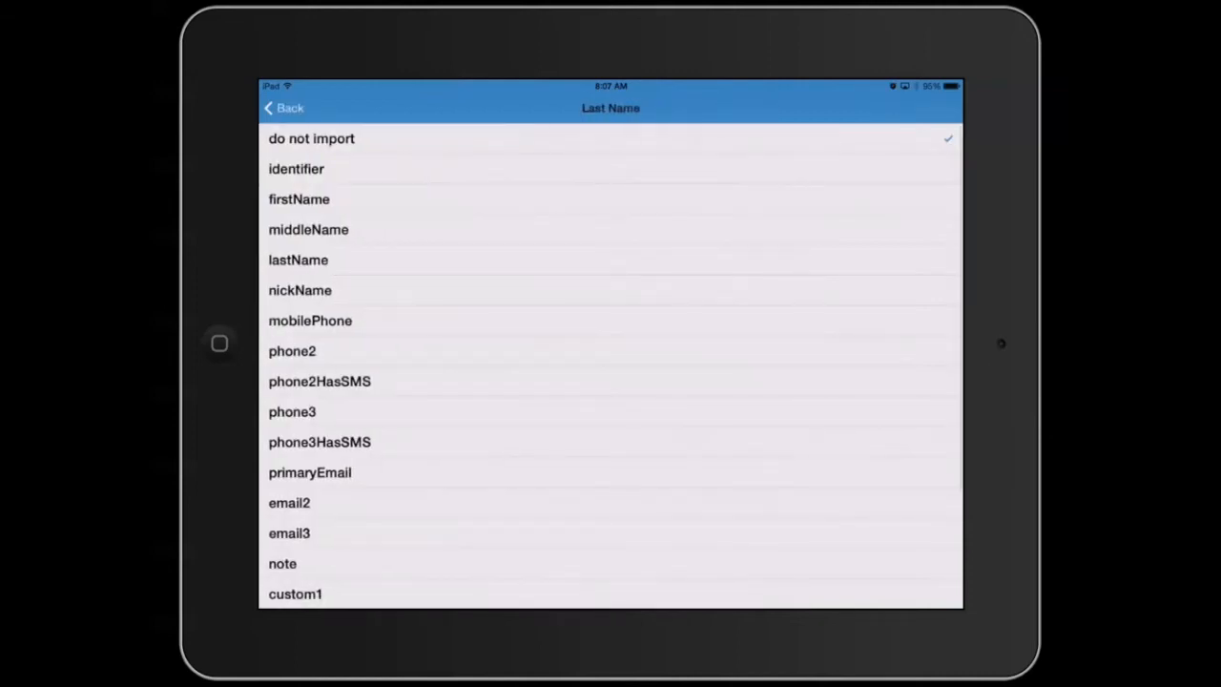
{"action": "left_click", "coordinate": [610, 260]}
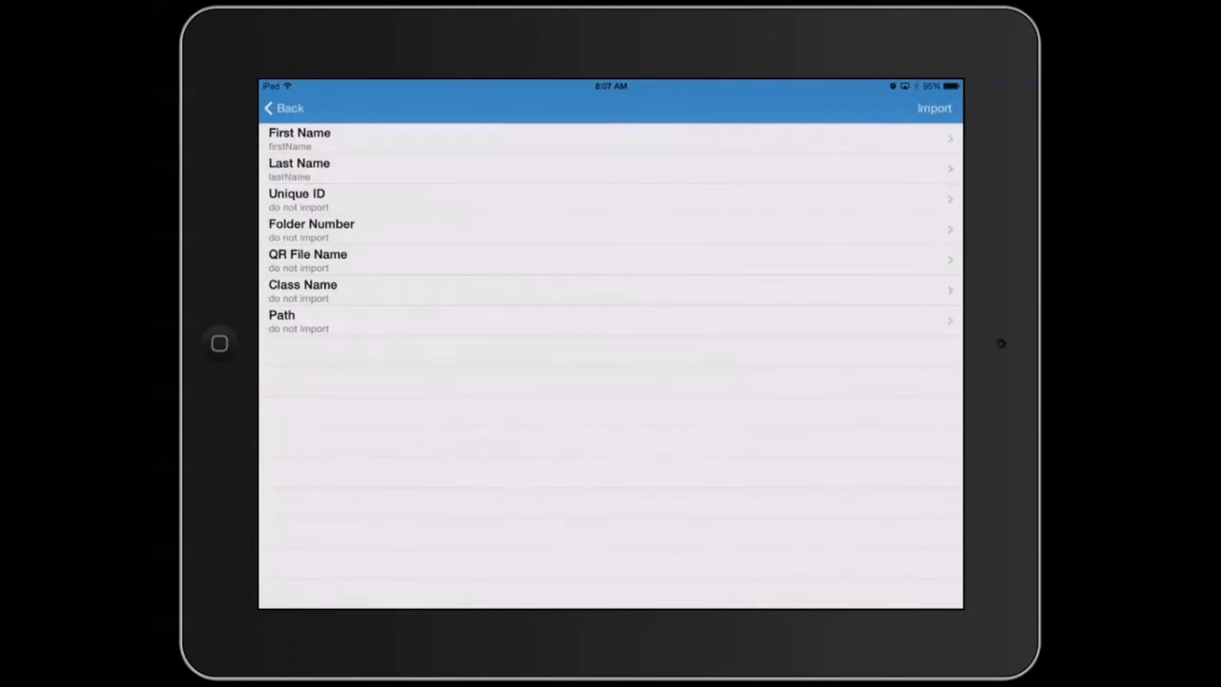
{"action": "left_click", "coordinate": [610, 200]}
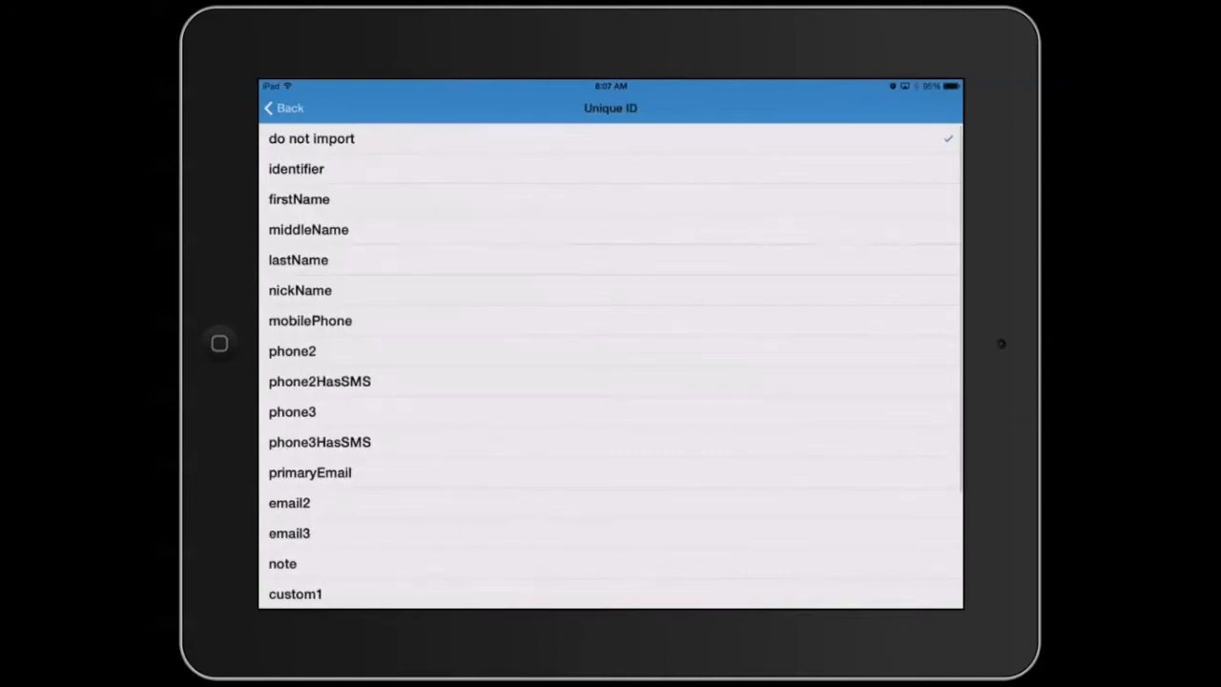
{"action": "left_click", "coordinate": [296, 168]}
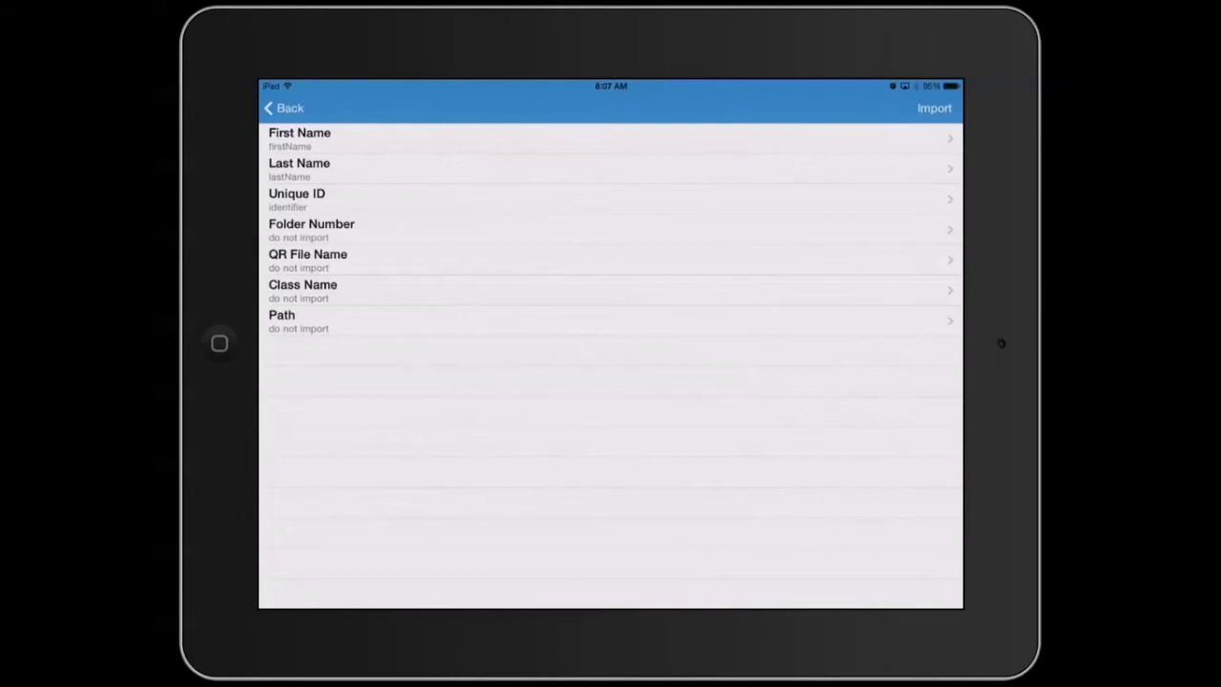
Import the 100 names skipping the header line, then create their QR codes.
{"action": "left_click", "coordinate": [934, 108]}
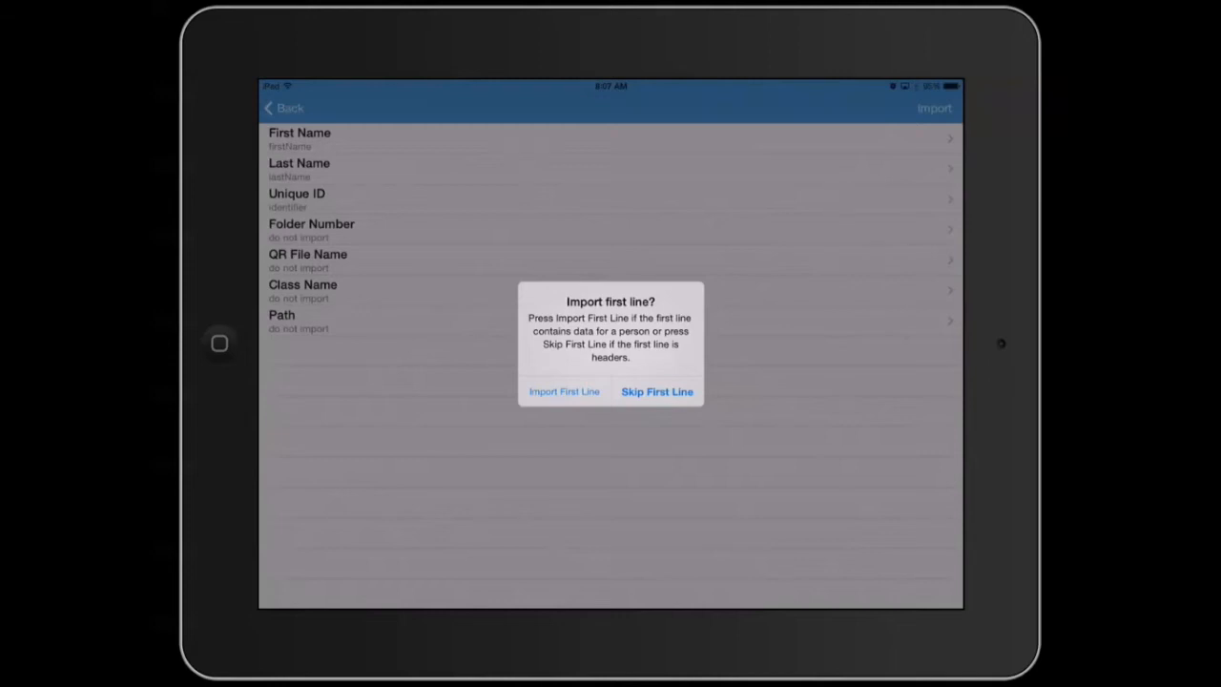
{"action": "left_click", "coordinate": [657, 391]}
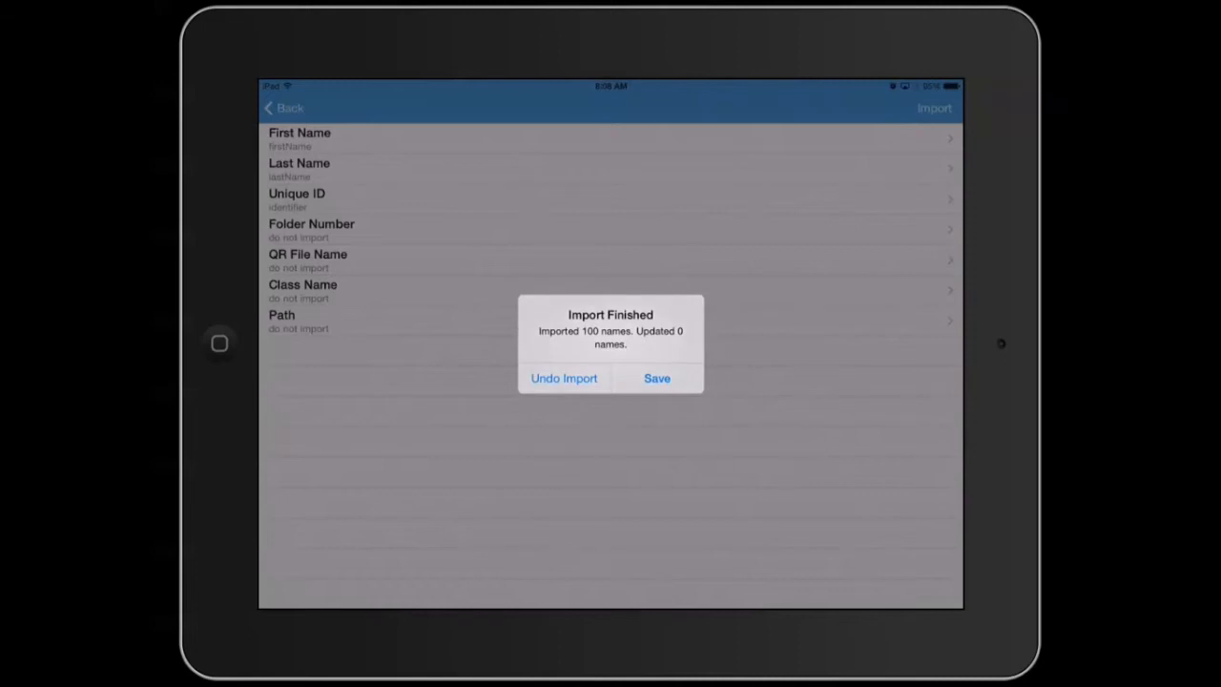
{"action": "left_click", "coordinate": [657, 379]}
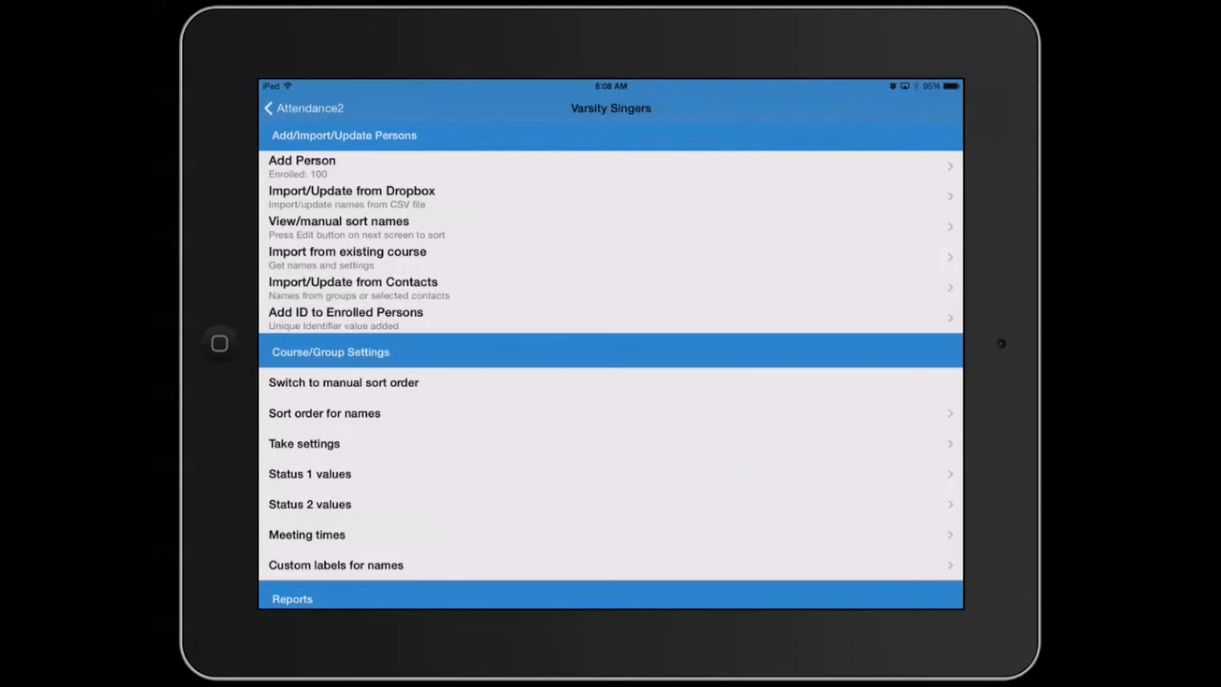
{"action": "scroll", "coordinate": [611, 366], "scroll_direction": "down", "scroll_amount": 5}
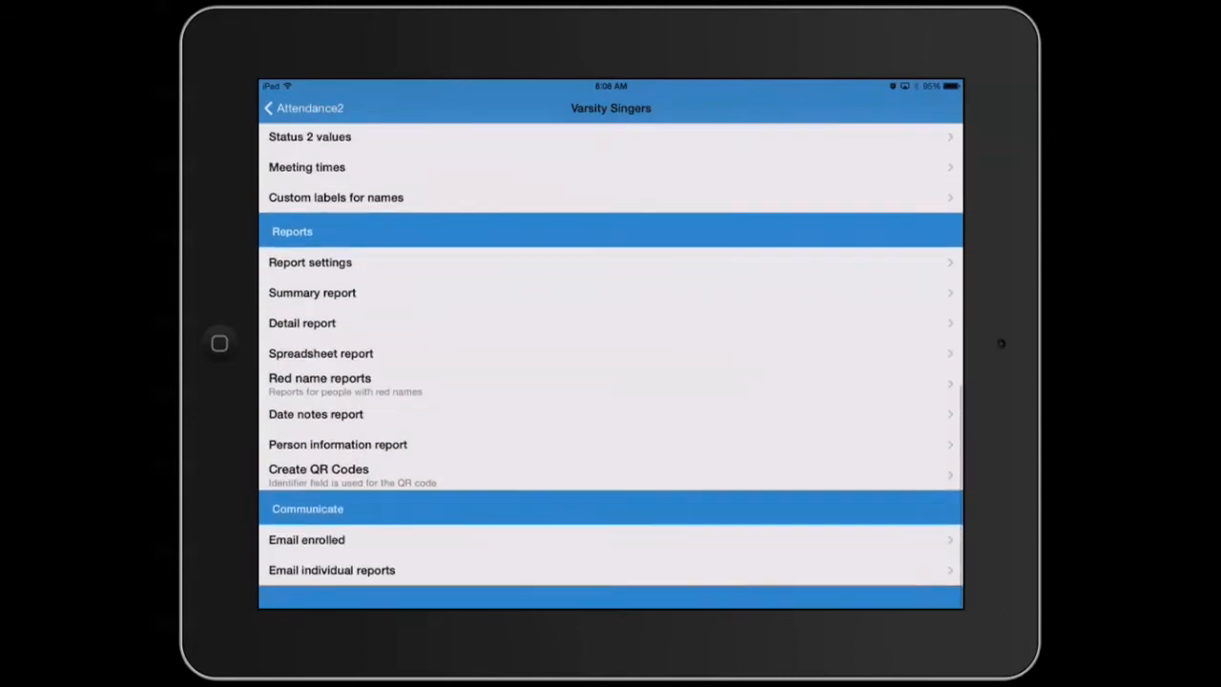
{"action": "left_click", "coordinate": [610, 478]}
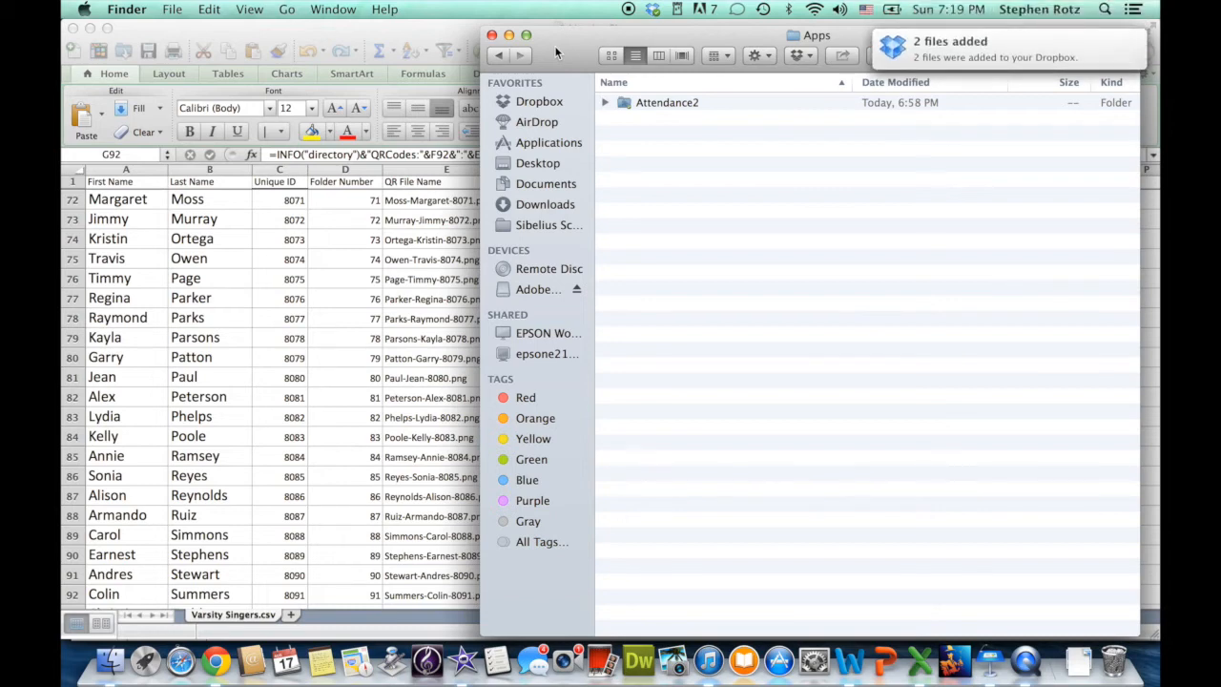
{"action": "double_click", "coordinate": [668, 103]}
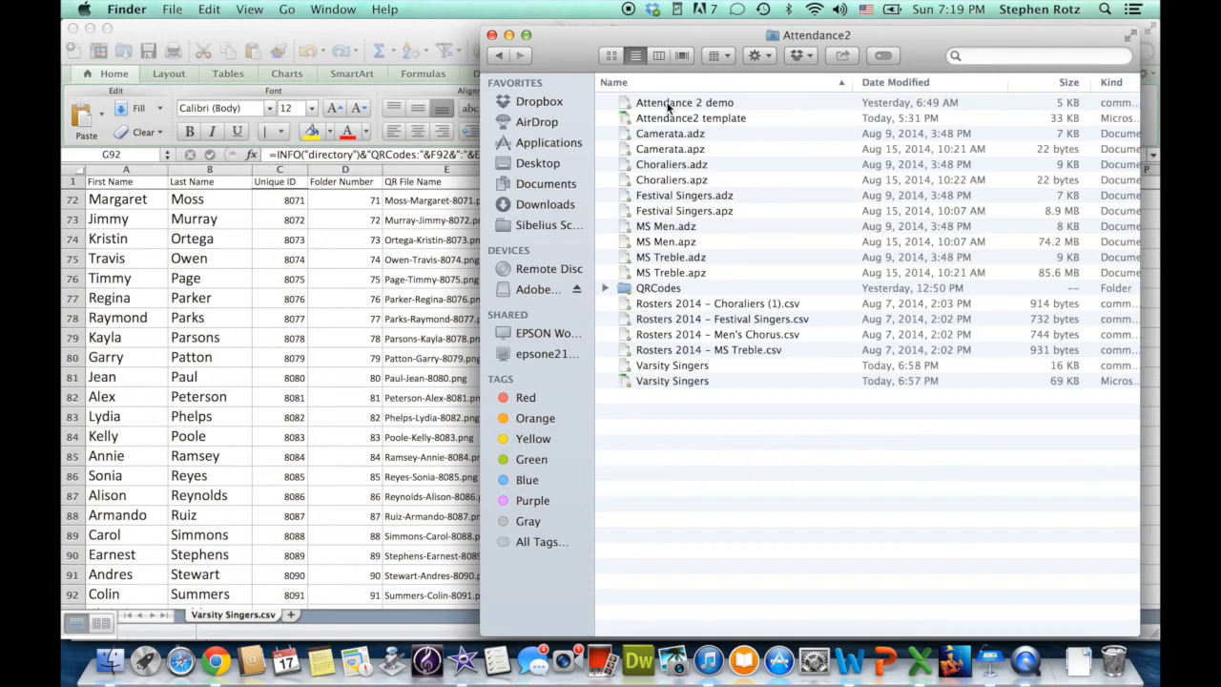
{"action": "double_click", "coordinate": [662, 288]}
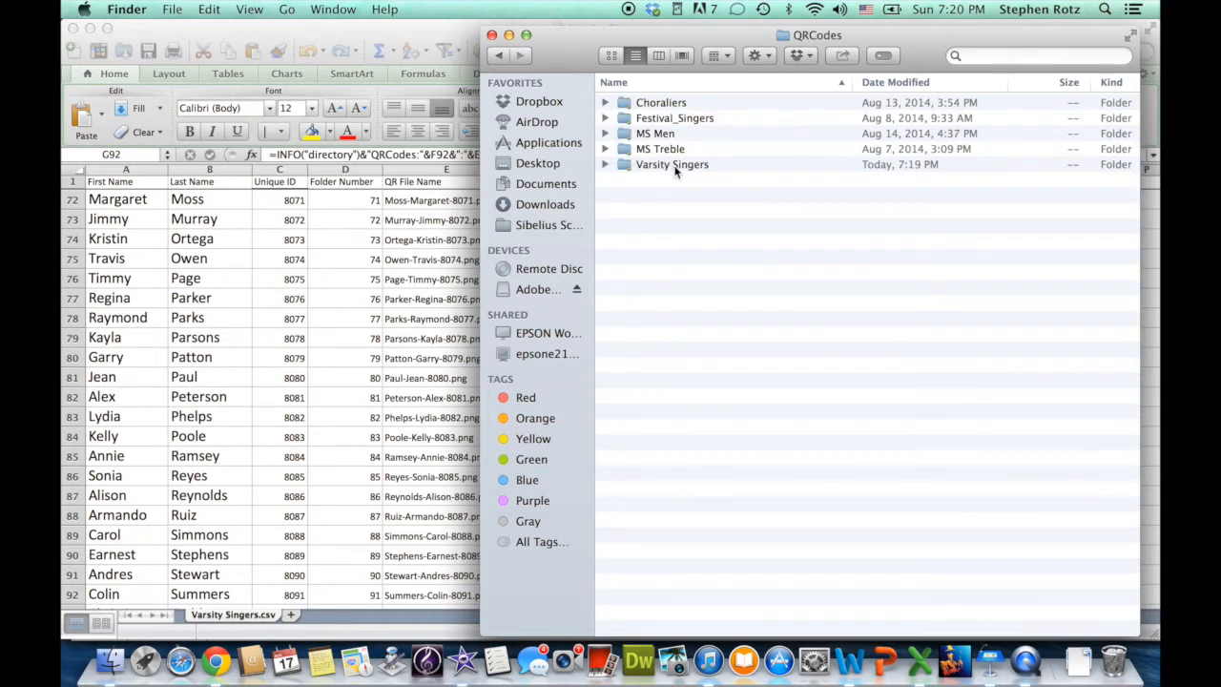
{"action": "left_click", "coordinate": [695, 170]}
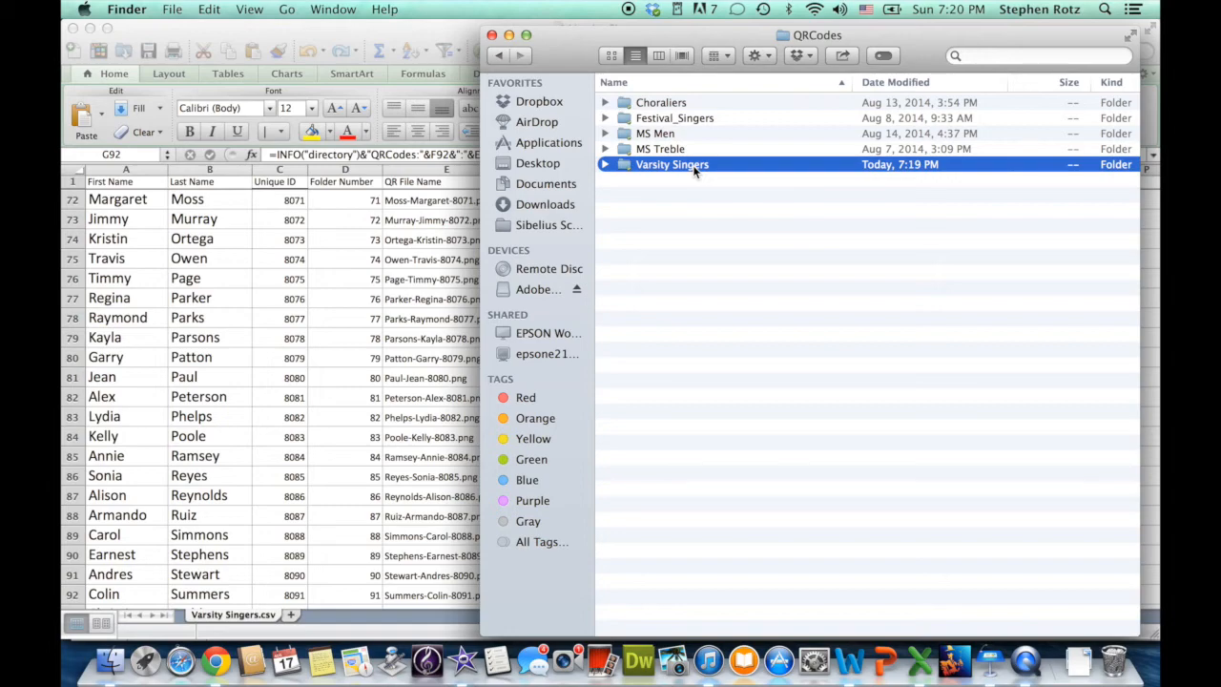
{"action": "double_click", "coordinate": [694, 170]}
{"action": "scroll", "coordinate": [705, 332], "scroll_direction": "down", "scroll_amount": 2}
{"action": "scroll", "coordinate": [705, 332], "scroll_direction": "down", "scroll_amount": 10}
{"action": "scroll", "coordinate": [704, 332], "scroll_direction": "up", "scroll_amount": 15}
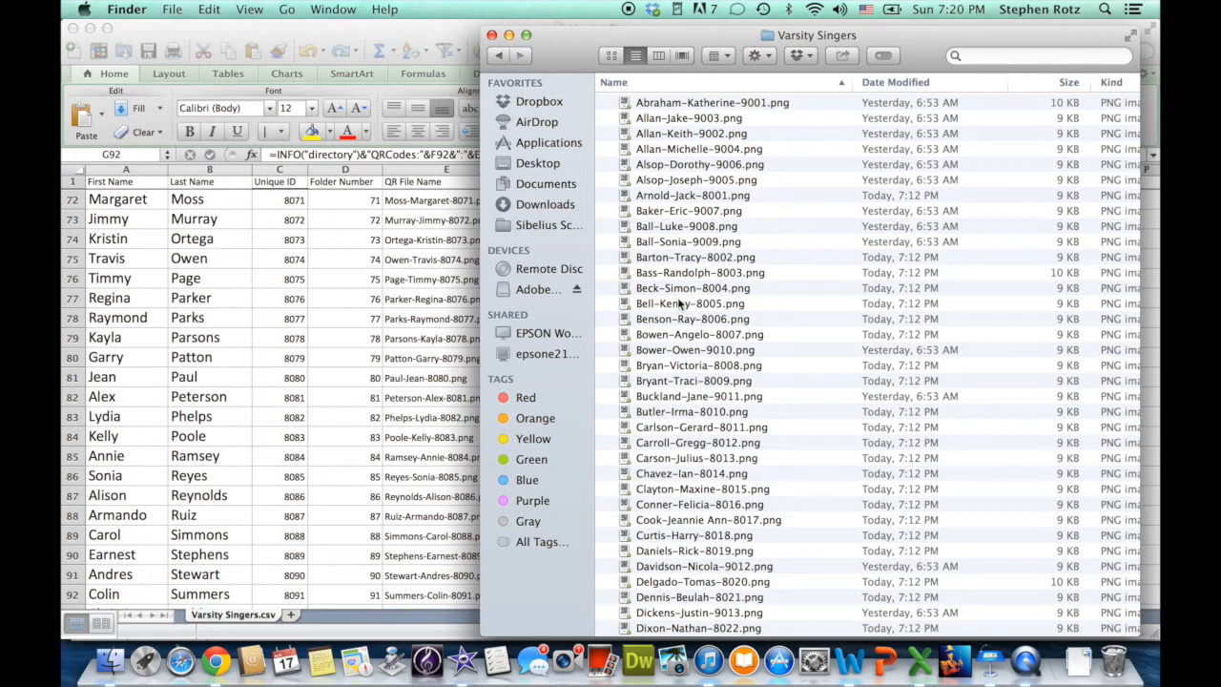
{"action": "double_click", "coordinate": [679, 304]}
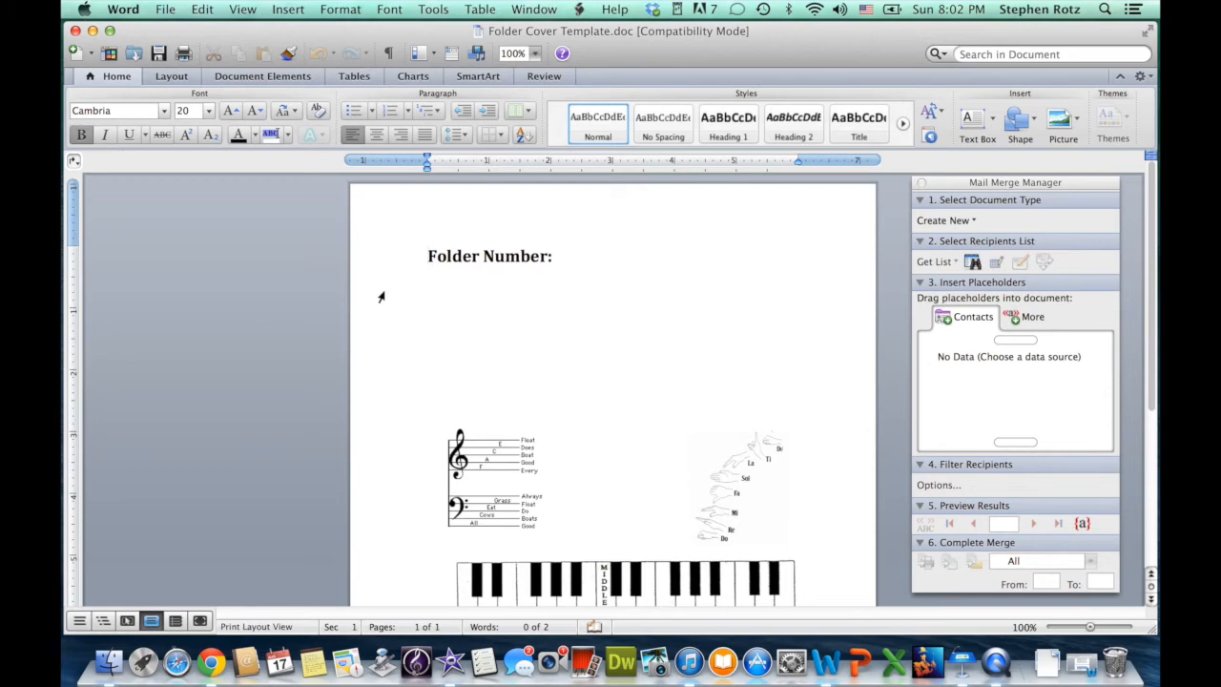
{"action": "scroll", "coordinate": [505, 370], "scroll_direction": "down", "scroll_amount": 5}
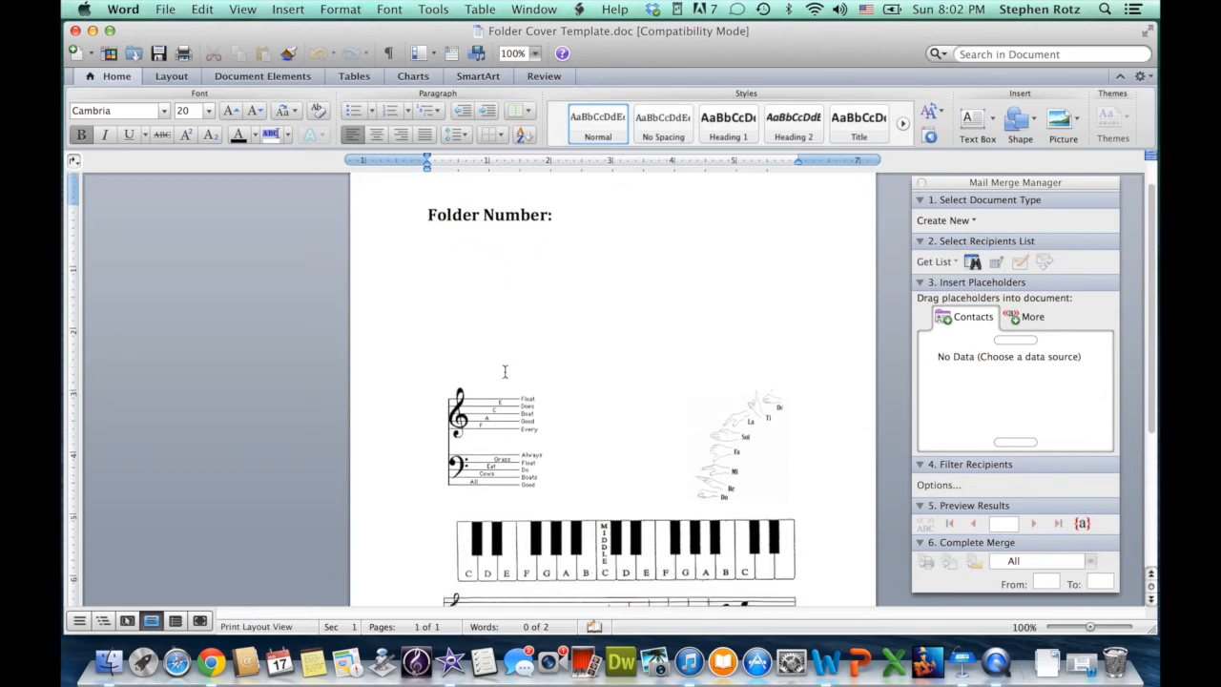
{"action": "scroll", "coordinate": [574, 448], "scroll_direction": "down", "scroll_amount": 2}
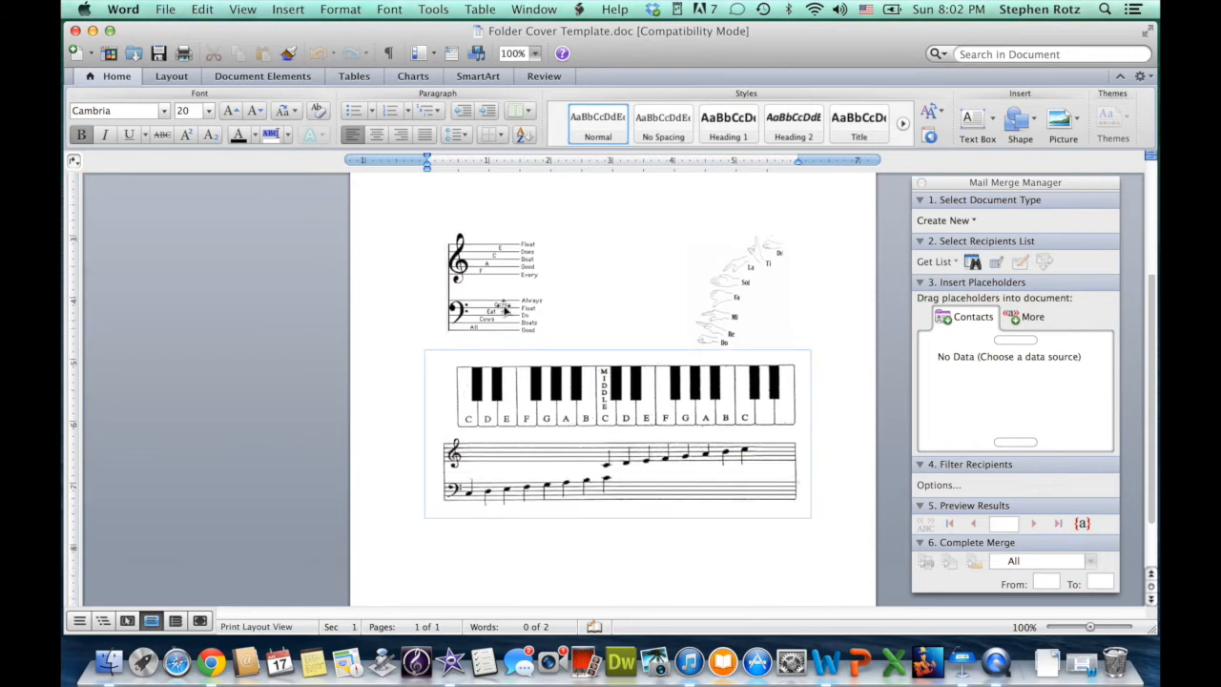
{"action": "left_click", "coordinate": [763, 292]}
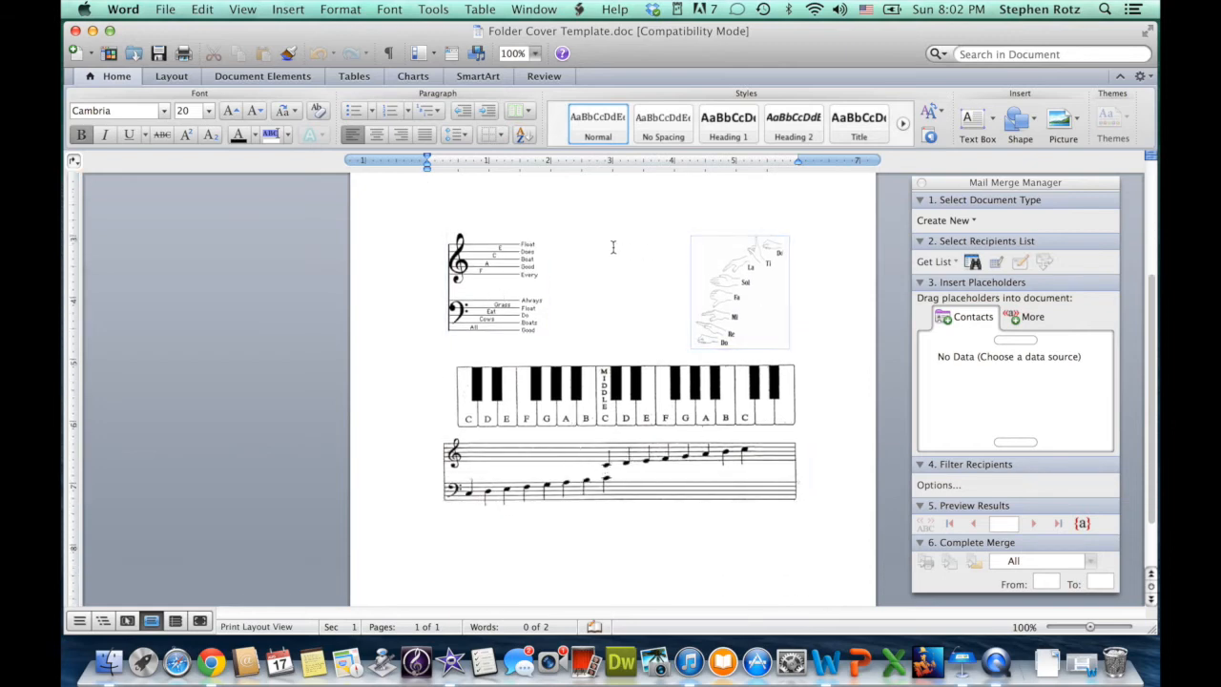
{"action": "scroll", "coordinate": [600, 239], "scroll_direction": "up", "scroll_amount": 6}
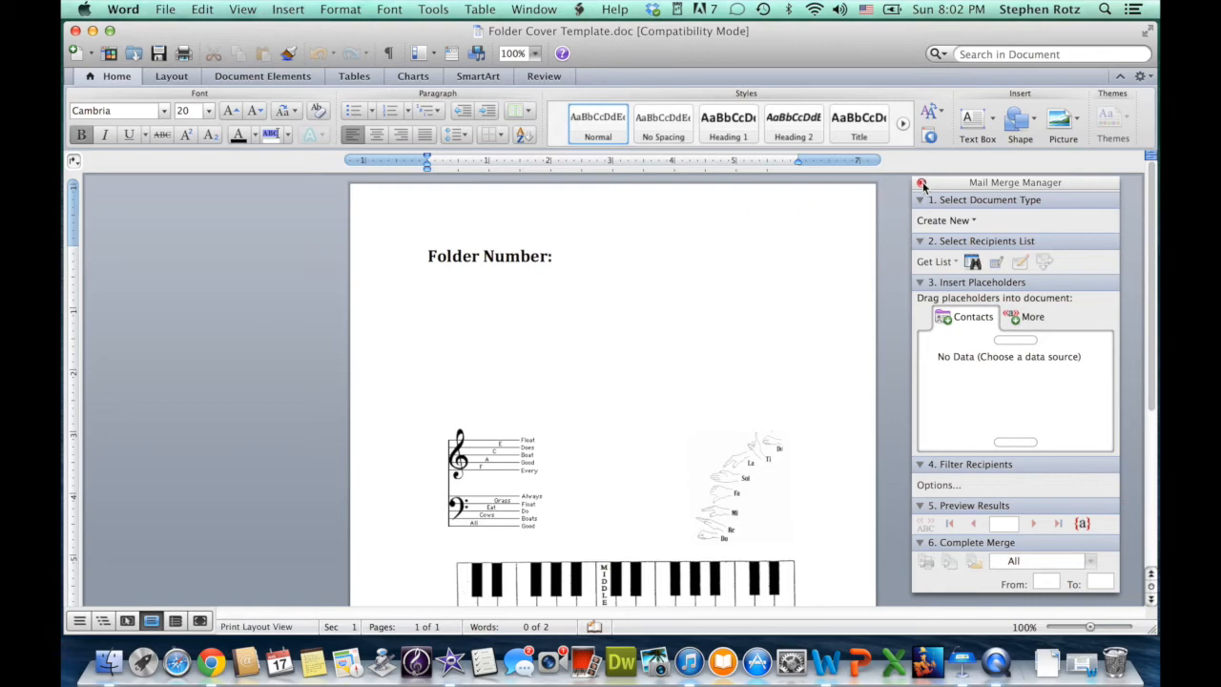
{"action": "left_click", "coordinate": [922, 182]}
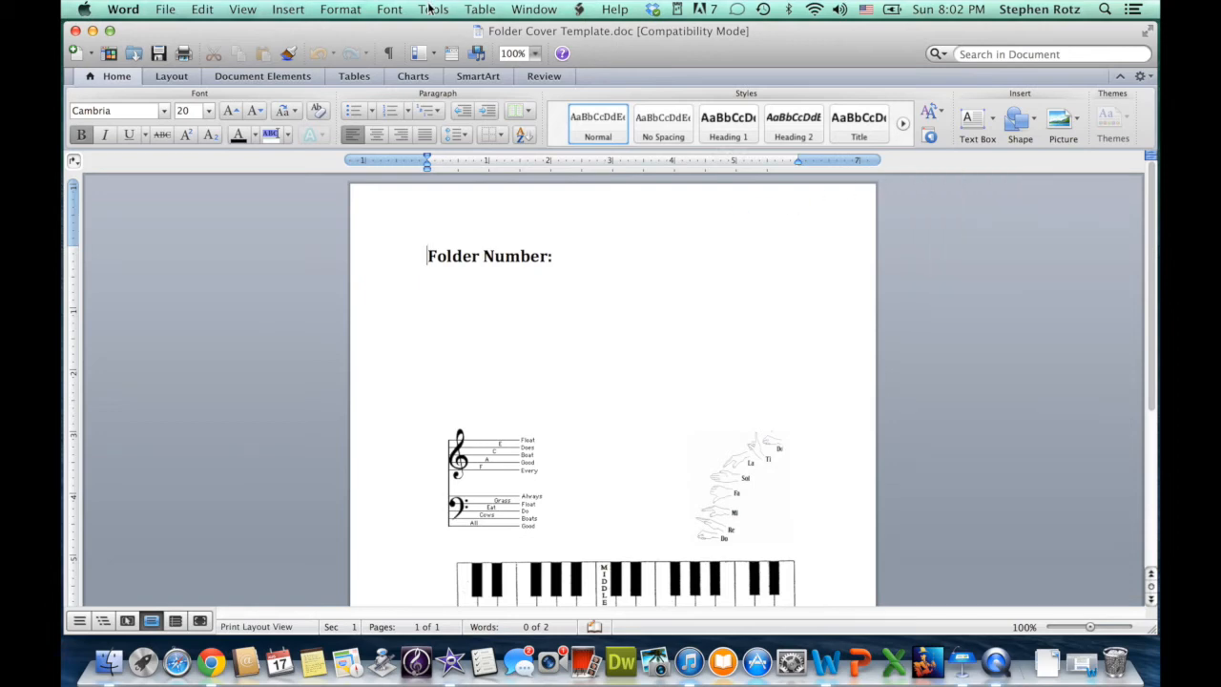
{"action": "left_click", "coordinate": [430, 9]}
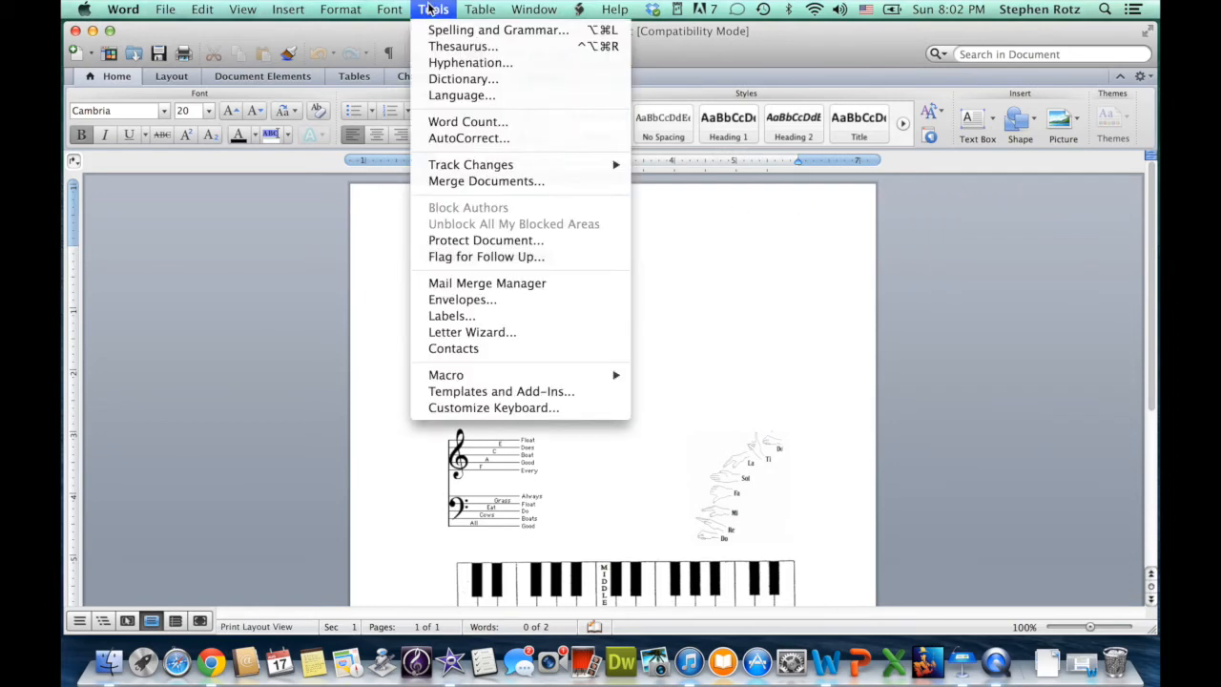
{"action": "left_click", "coordinate": [477, 284]}
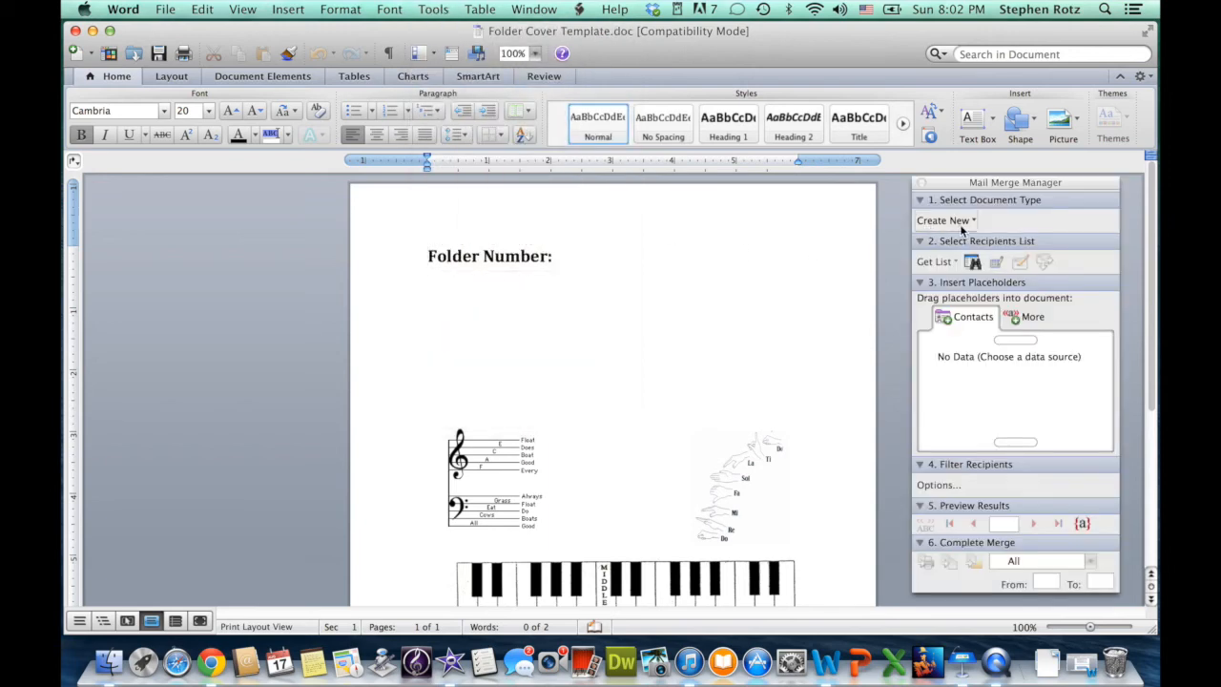
Set up a Form Letters merge using the entire Sheet1 of Varsity Singers.xls as the data source.
{"action": "left_click", "coordinate": [960, 222]}
{"action": "left_click", "coordinate": [964, 246]}
{"action": "left_click", "coordinate": [954, 264]}
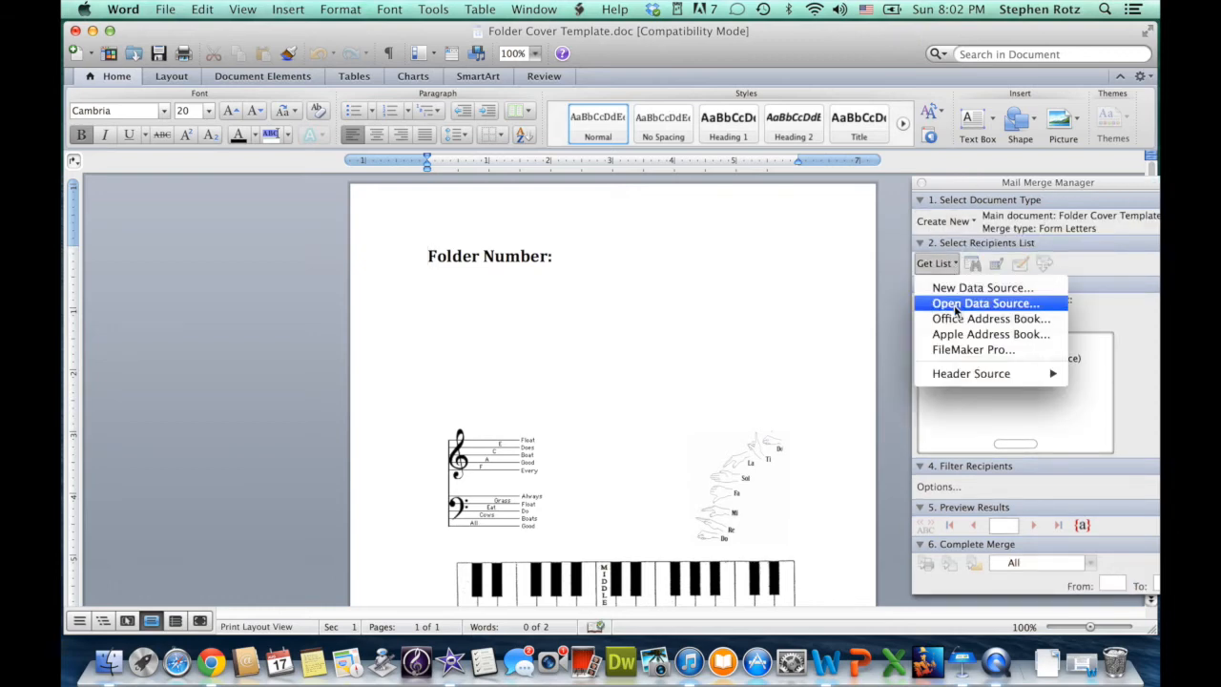
{"action": "left_click", "coordinate": [955, 304]}
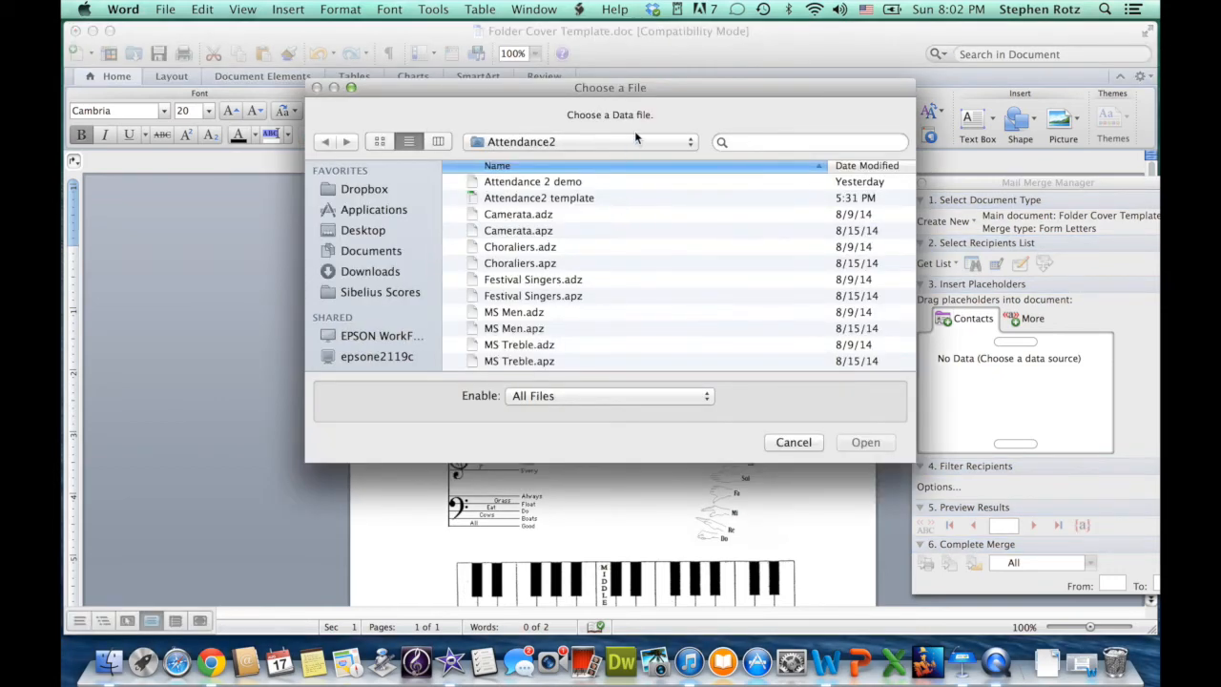
{"action": "scroll", "coordinate": [564, 331], "scroll_direction": "down", "scroll_amount": 5}
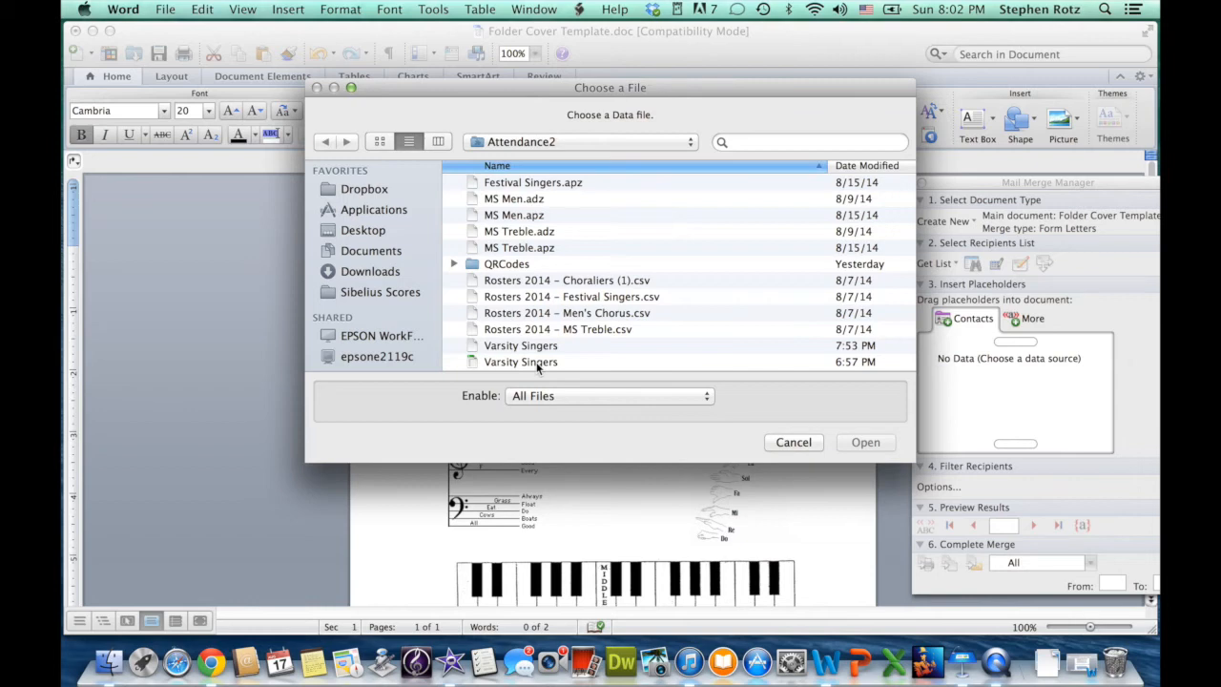
{"action": "left_click", "coordinate": [536, 361]}
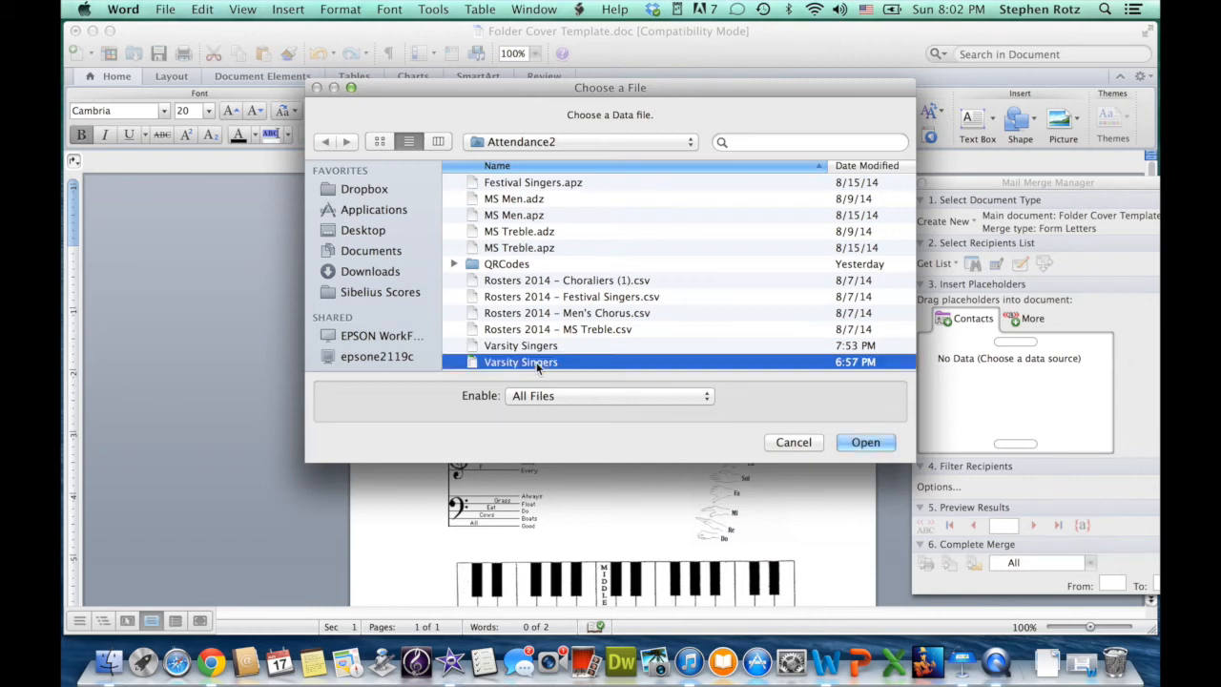
{"action": "left_click", "coordinate": [866, 442]}
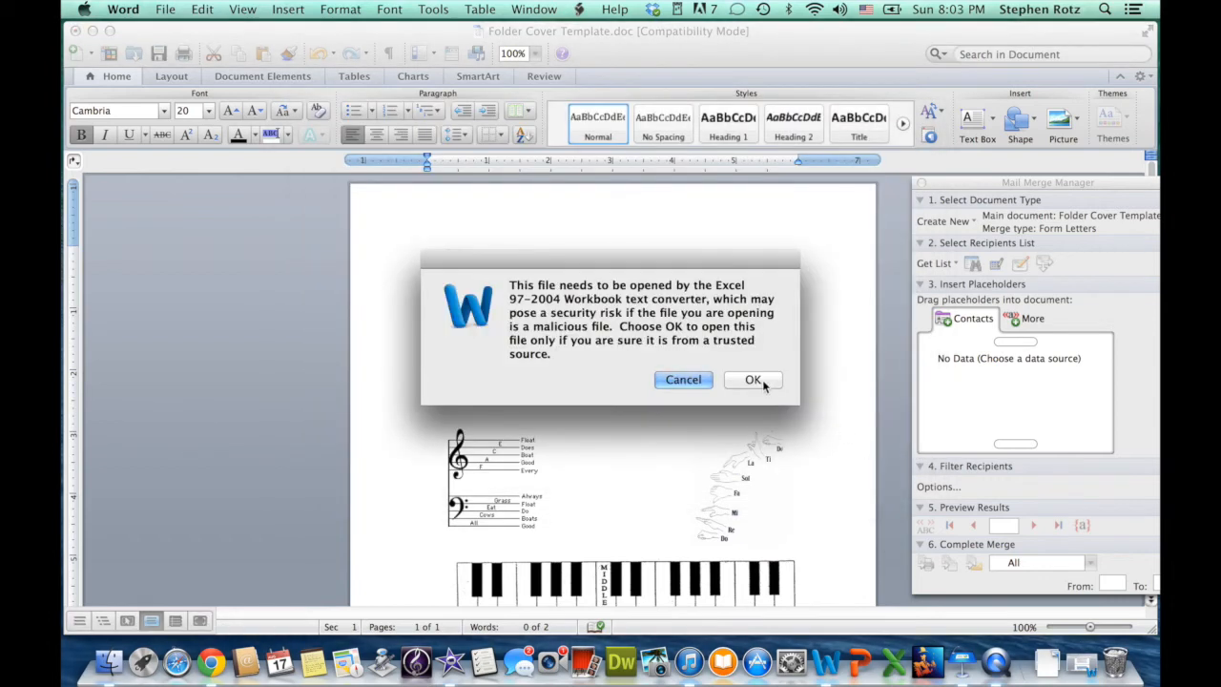
{"action": "left_click", "coordinate": [762, 380]}
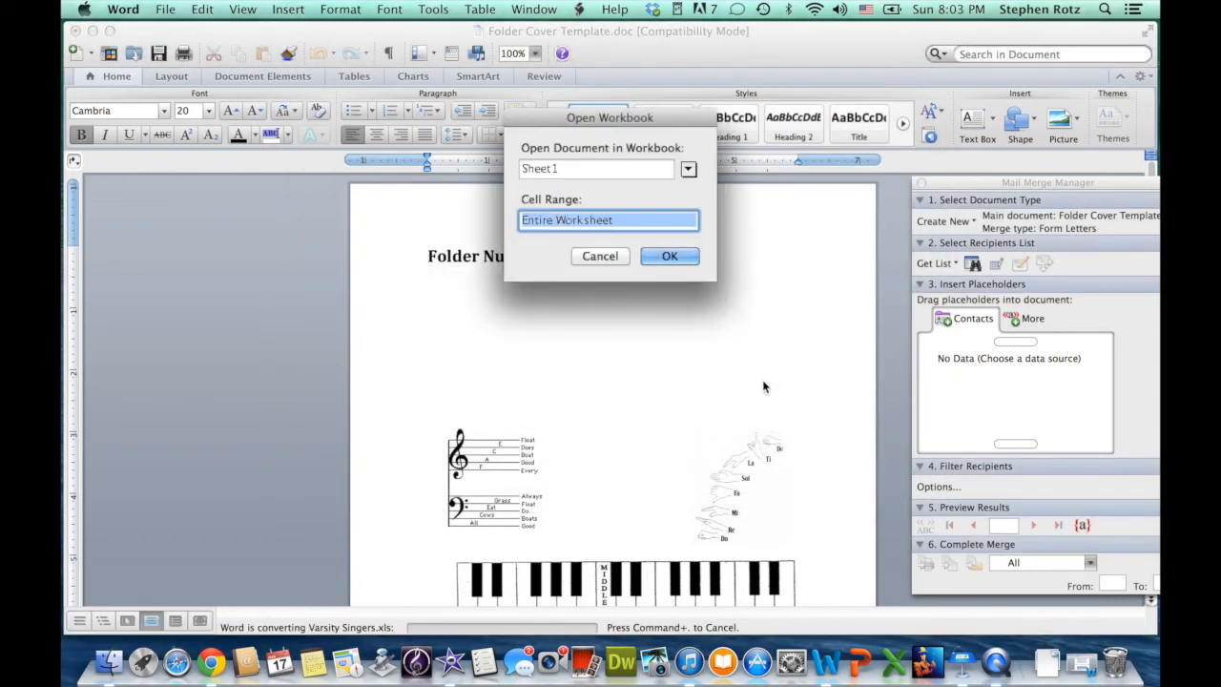
{"action": "left_click", "coordinate": [670, 256]}
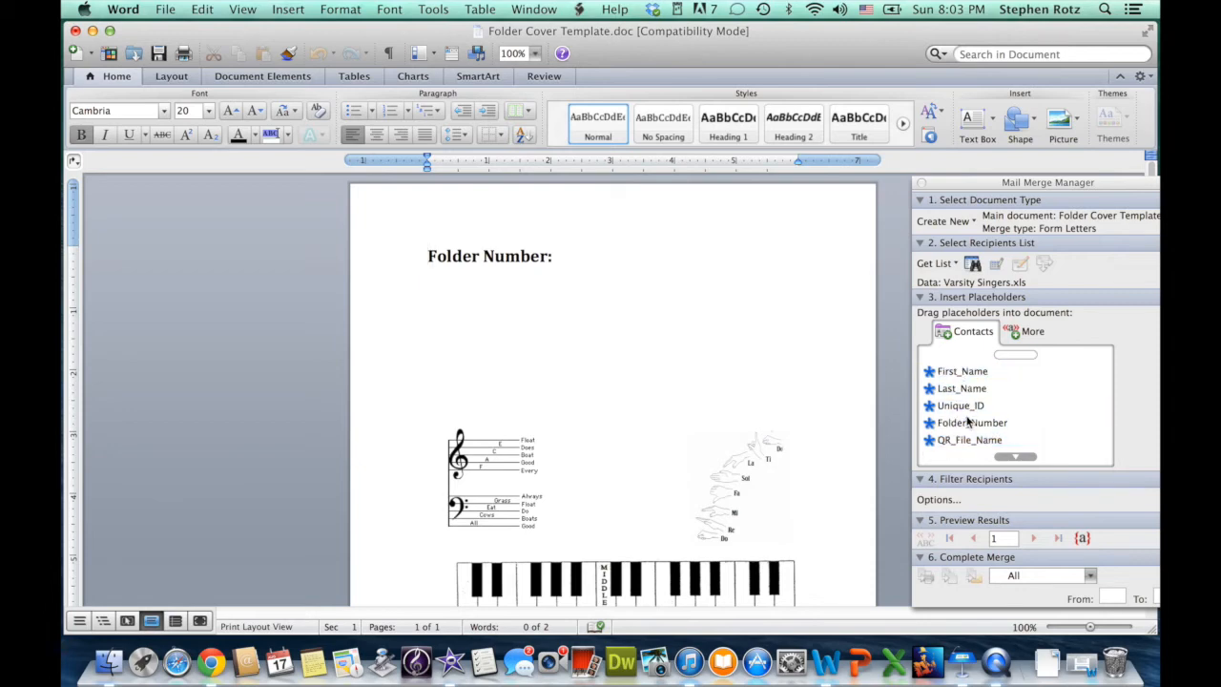
Insert «Folder_Number» after 'Folder Number:' and «Class_Name» after it, separated by a tab.
{"action": "left_click_drag", "start_coordinate": [969, 428], "coordinate": [564, 255]}
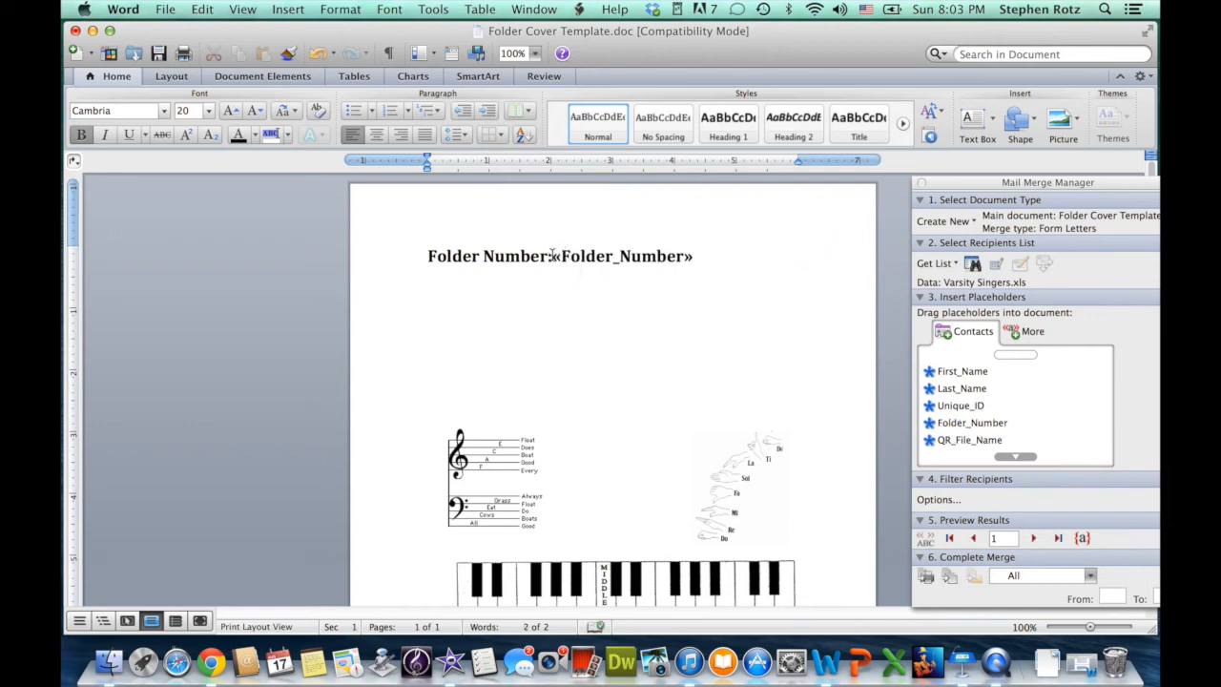
{"action": "left_click", "coordinate": [553, 255]}
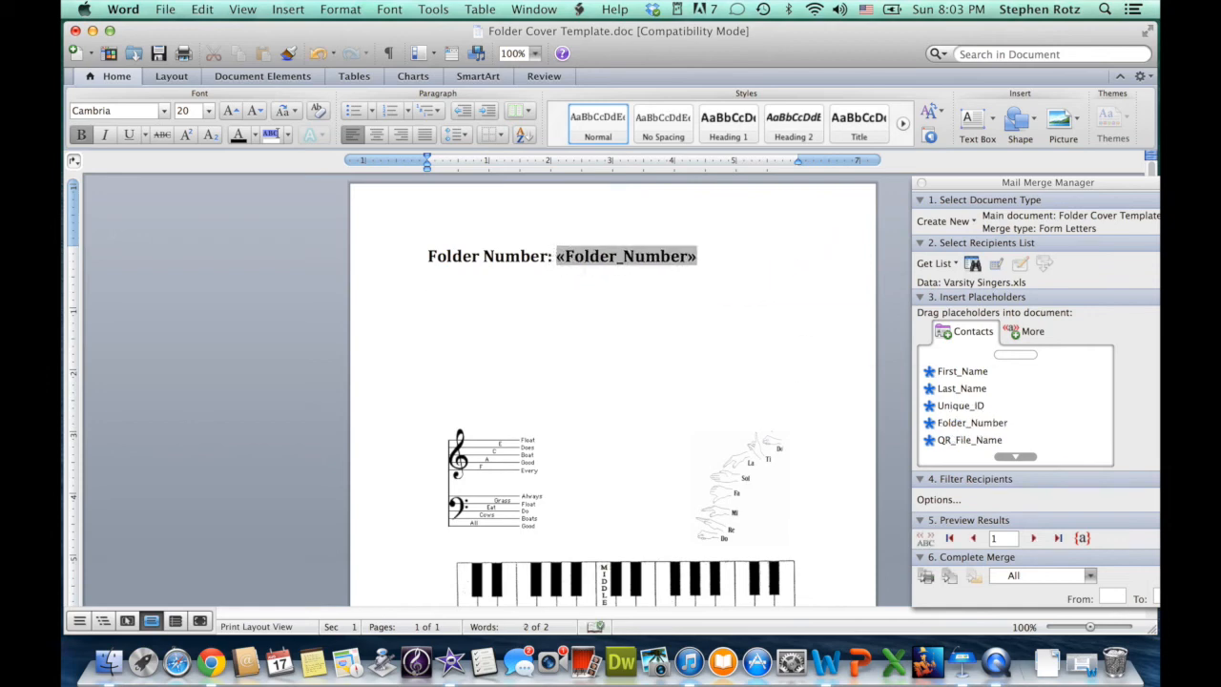
{"action": "scroll", "coordinate": [960, 429], "scroll_direction": "down", "scroll_amount": 2}
{"action": "left_click", "coordinate": [973, 426]}
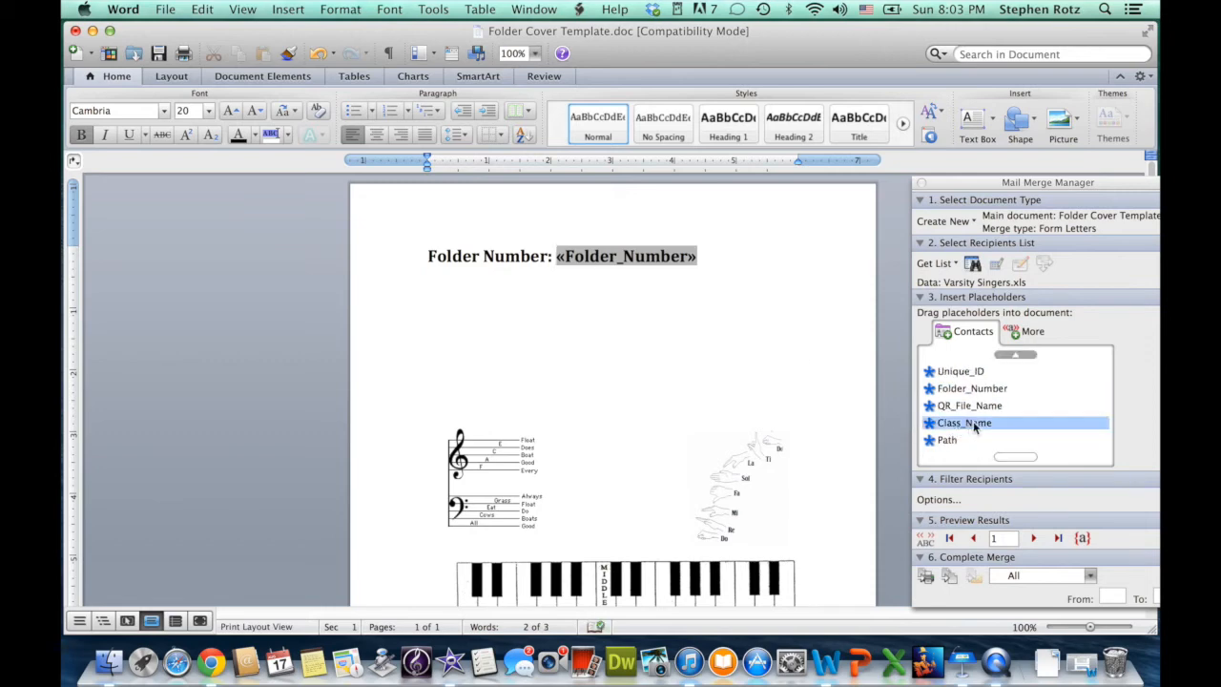
{"action": "left_click_drag", "start_coordinate": [974, 427], "coordinate": [725, 253]}
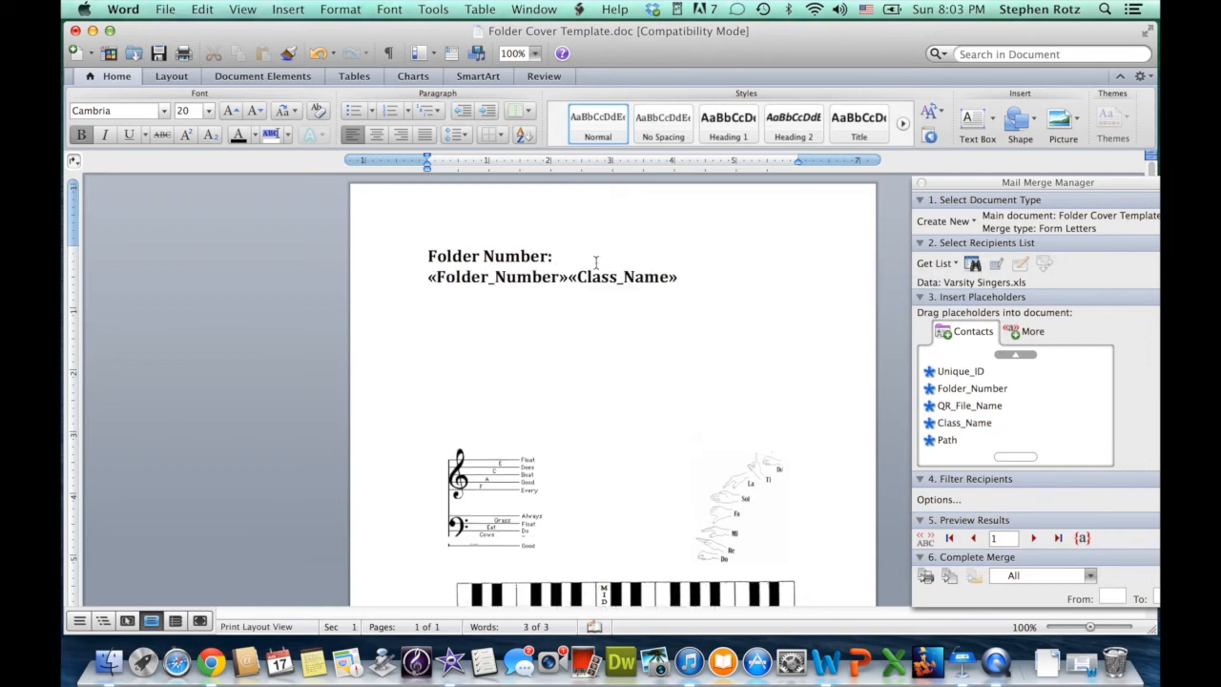
{"action": "left_click", "coordinate": [567, 277]}
{"action": "key", "text": "Tab"}
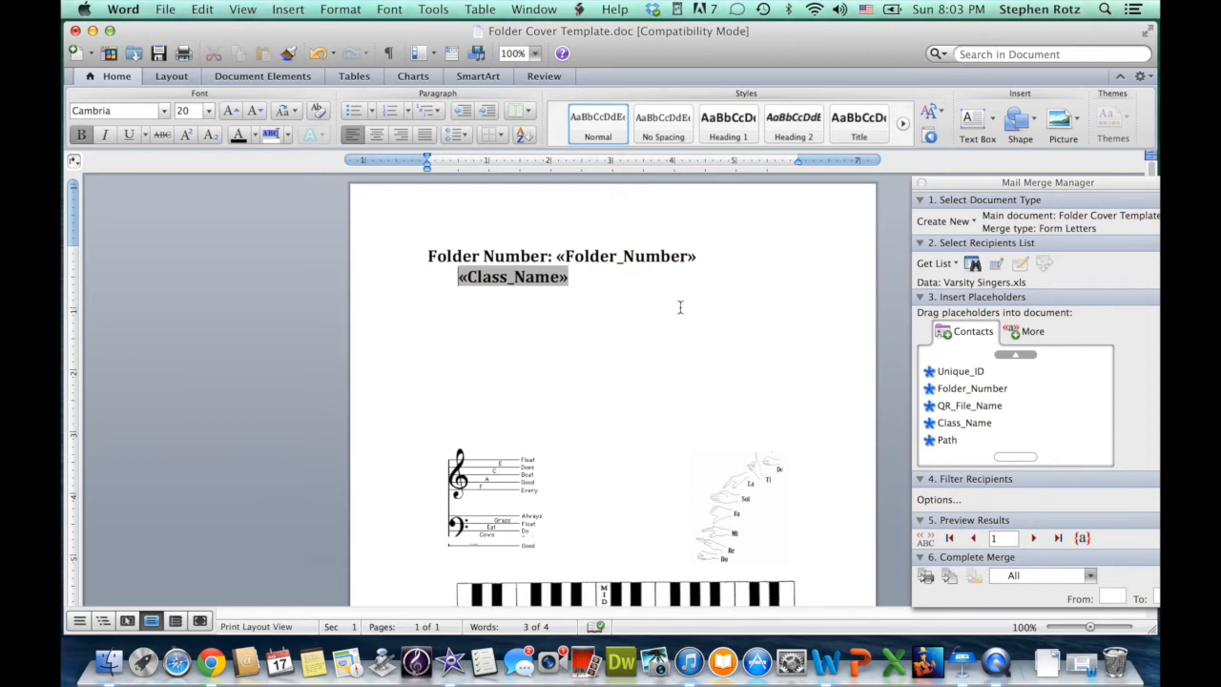
{"action": "key", "text": "Down"}
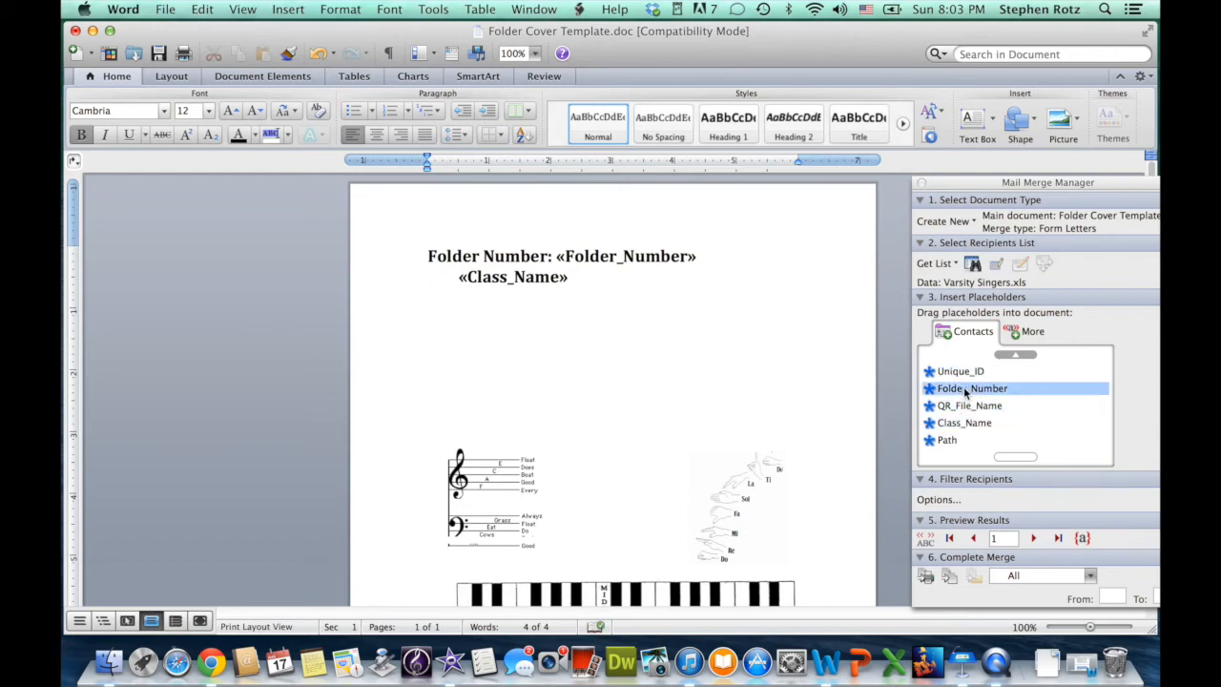
Place the «First_Name» and «Last_Name» merge fields on the new line.
{"action": "scroll", "coordinate": [966, 390], "scroll_direction": "up", "scroll_amount": 2}
{"action": "left_click_drag", "start_coordinate": [959, 375], "coordinate": [517, 306]}
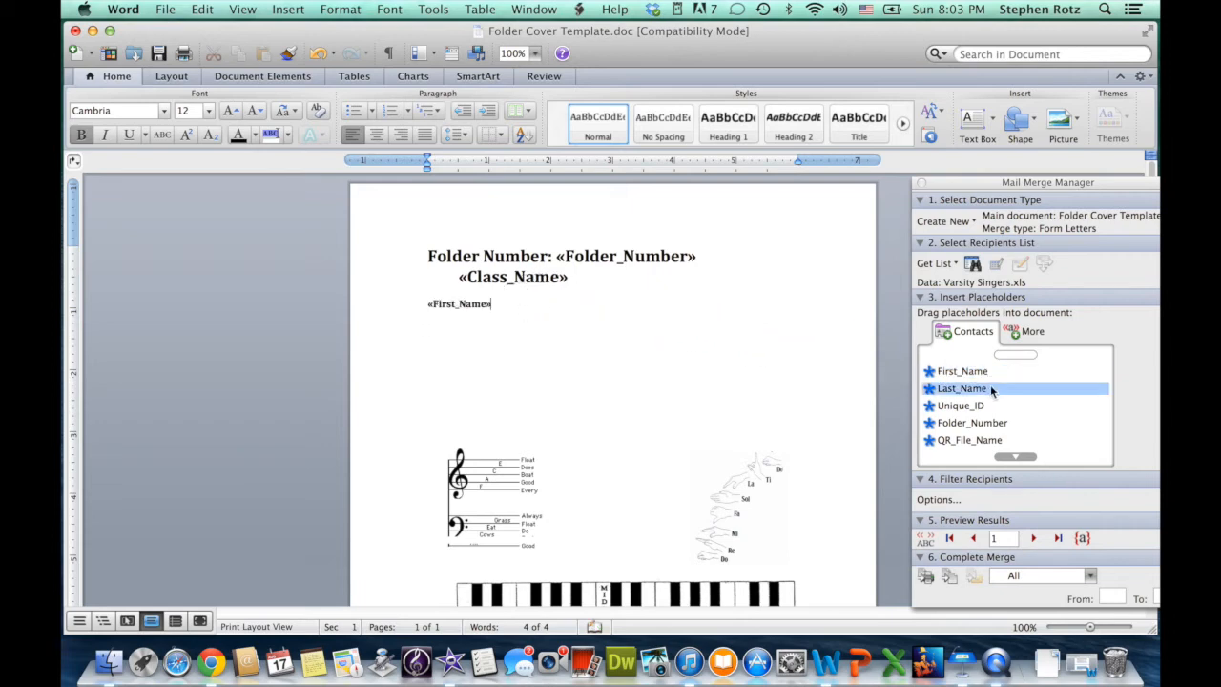
{"action": "left_click_drag", "start_coordinate": [960, 389], "coordinate": [558, 303]}
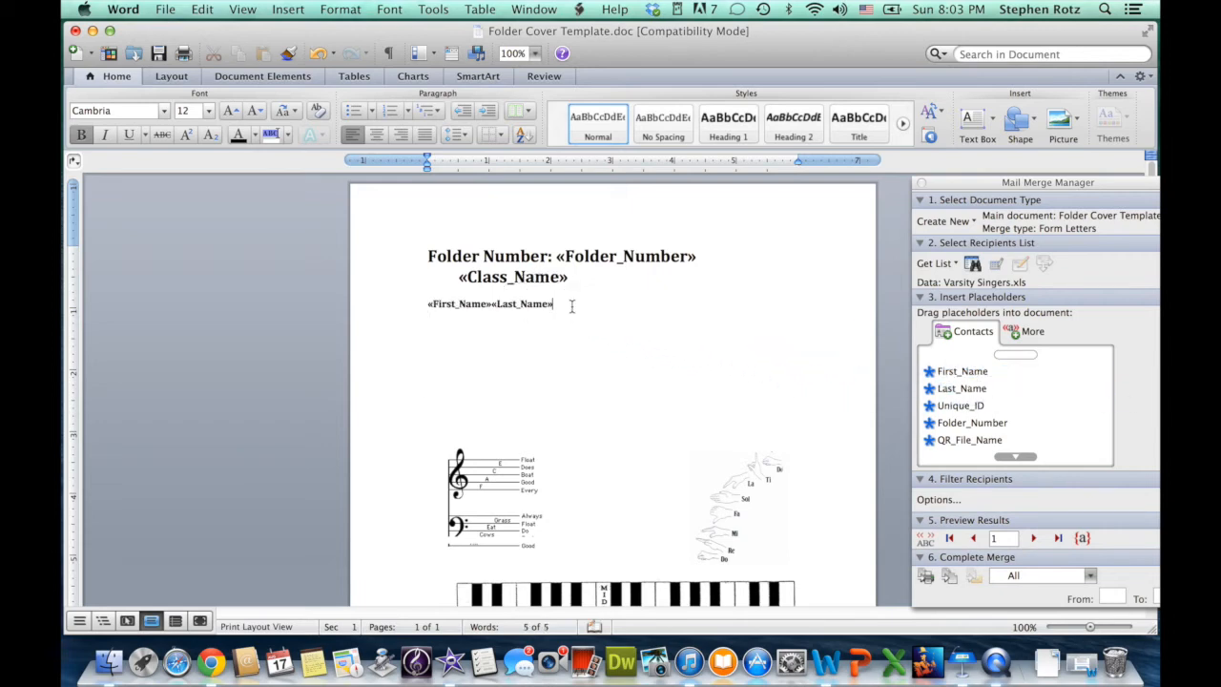
{"action": "left_click", "coordinate": [492, 303]}
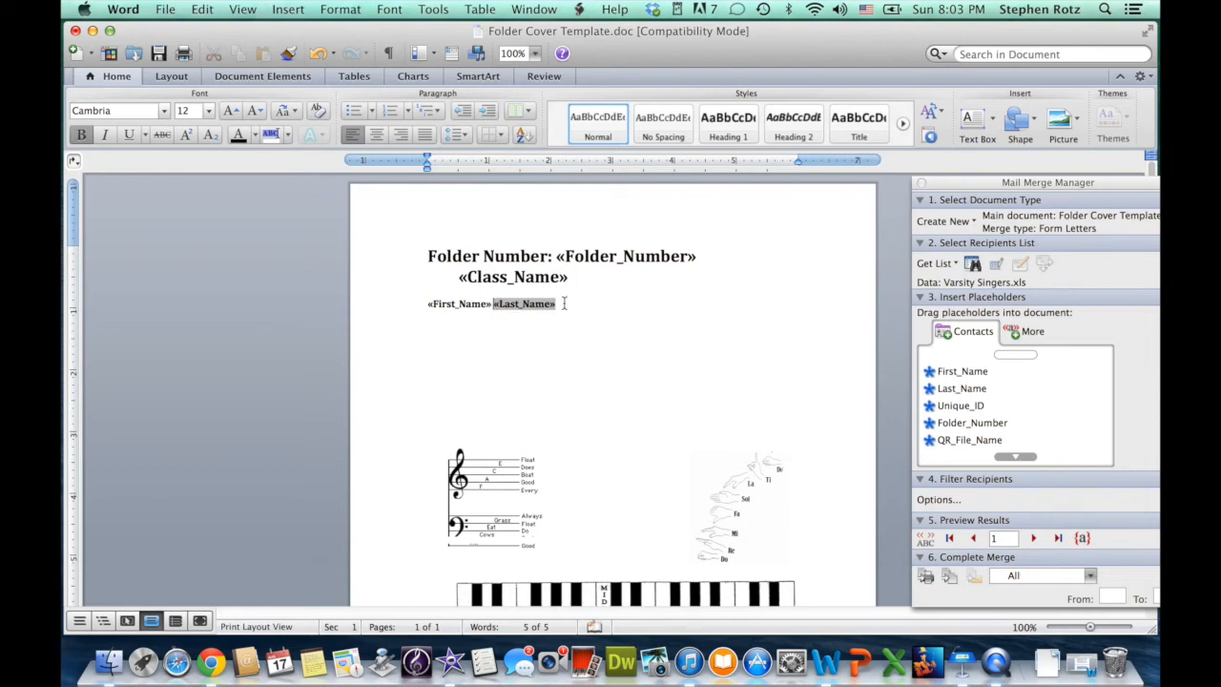
Centre the student name line and set its font size to 36 pt.
{"action": "left_click_drag", "start_coordinate": [560, 305], "coordinate": [411, 305]}
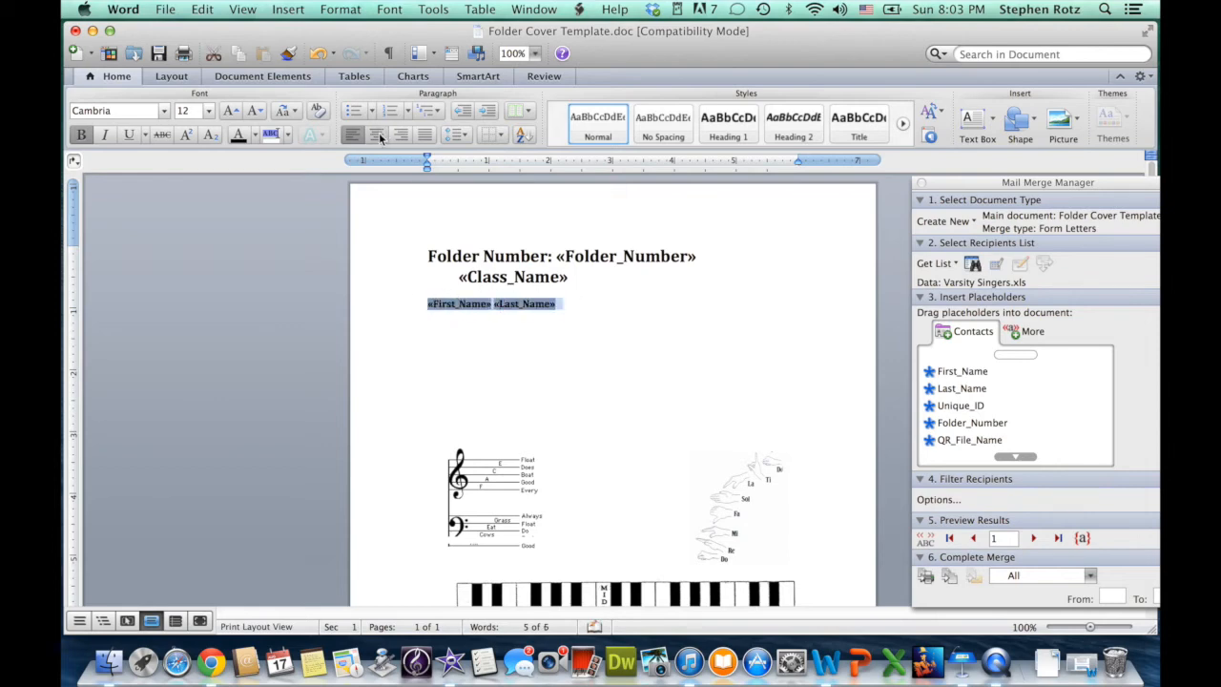
{"action": "left_click", "coordinate": [379, 135]}
{"action": "left_click", "coordinate": [210, 111]}
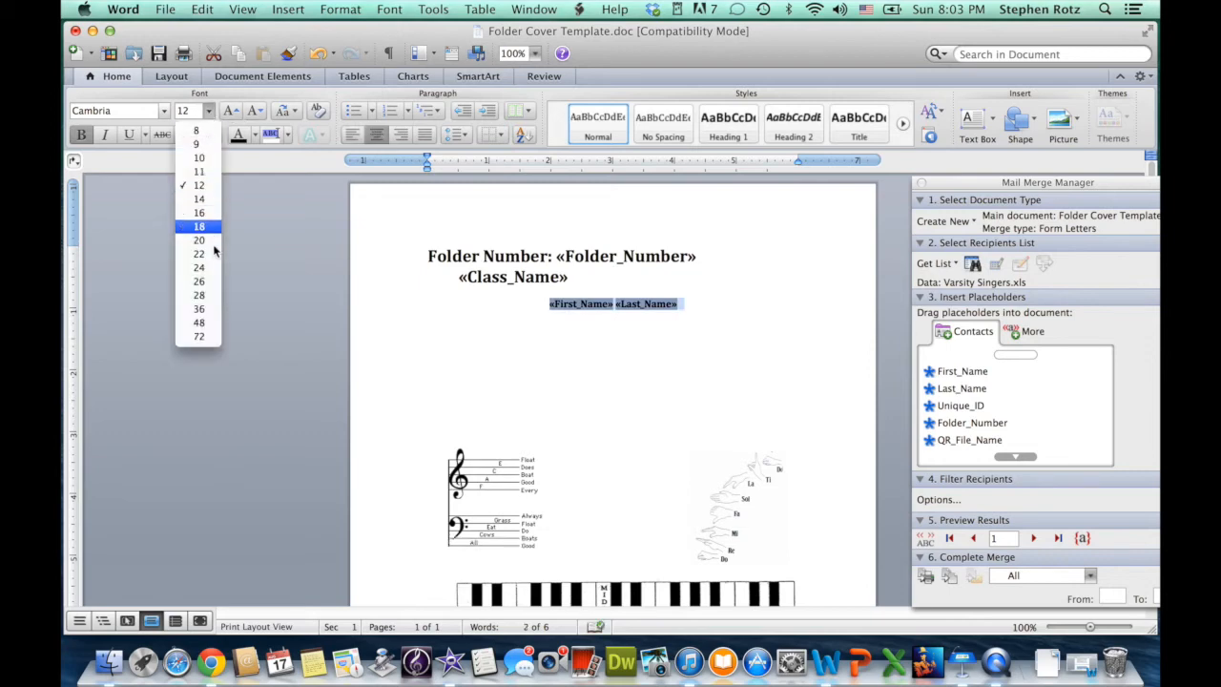
{"action": "left_click", "coordinate": [201, 296]}
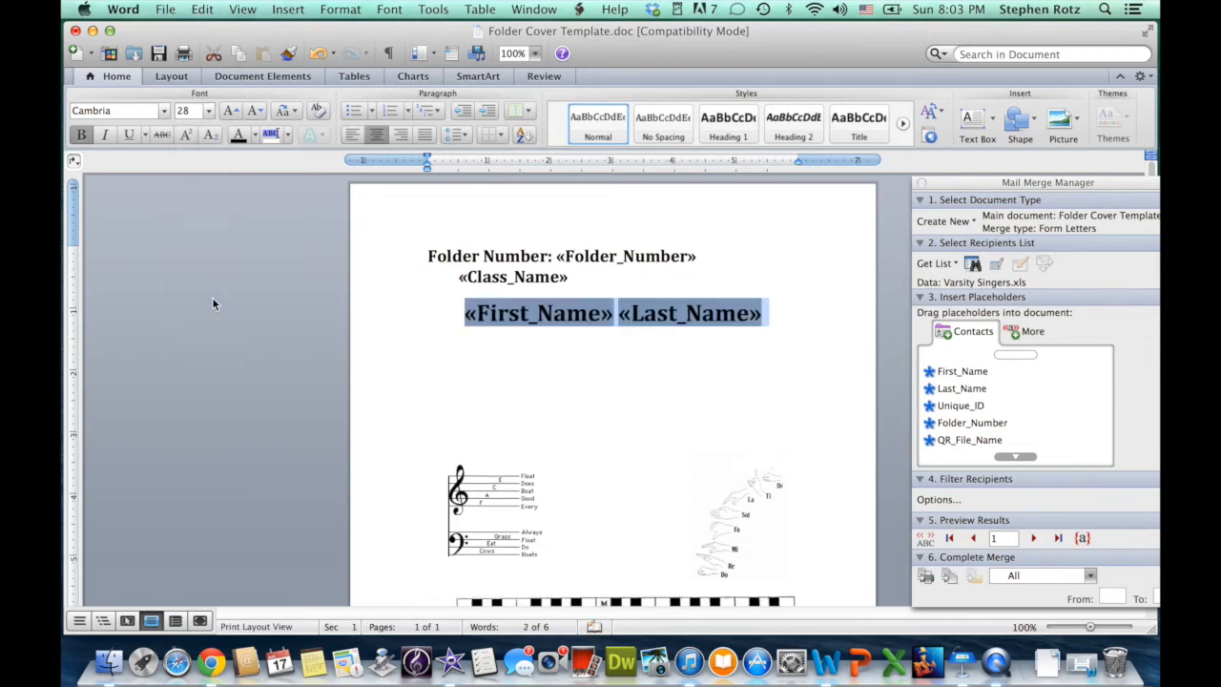
{"action": "left_click", "coordinate": [209, 111]}
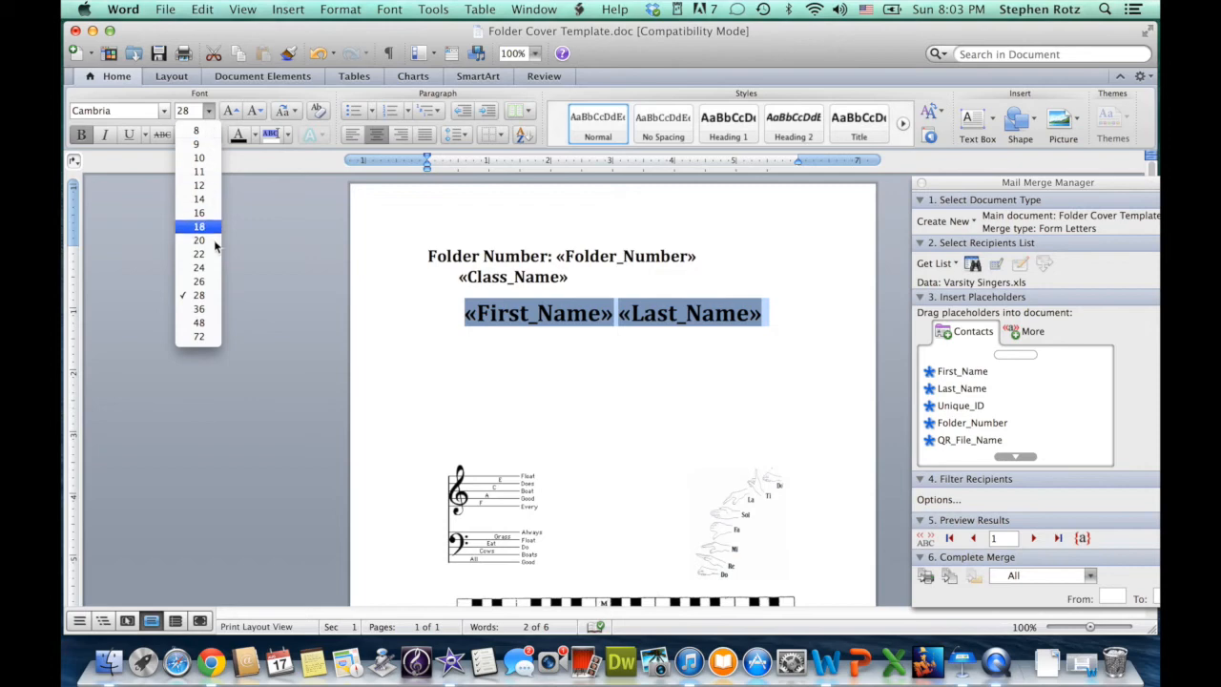
{"action": "left_click", "coordinate": [214, 308]}
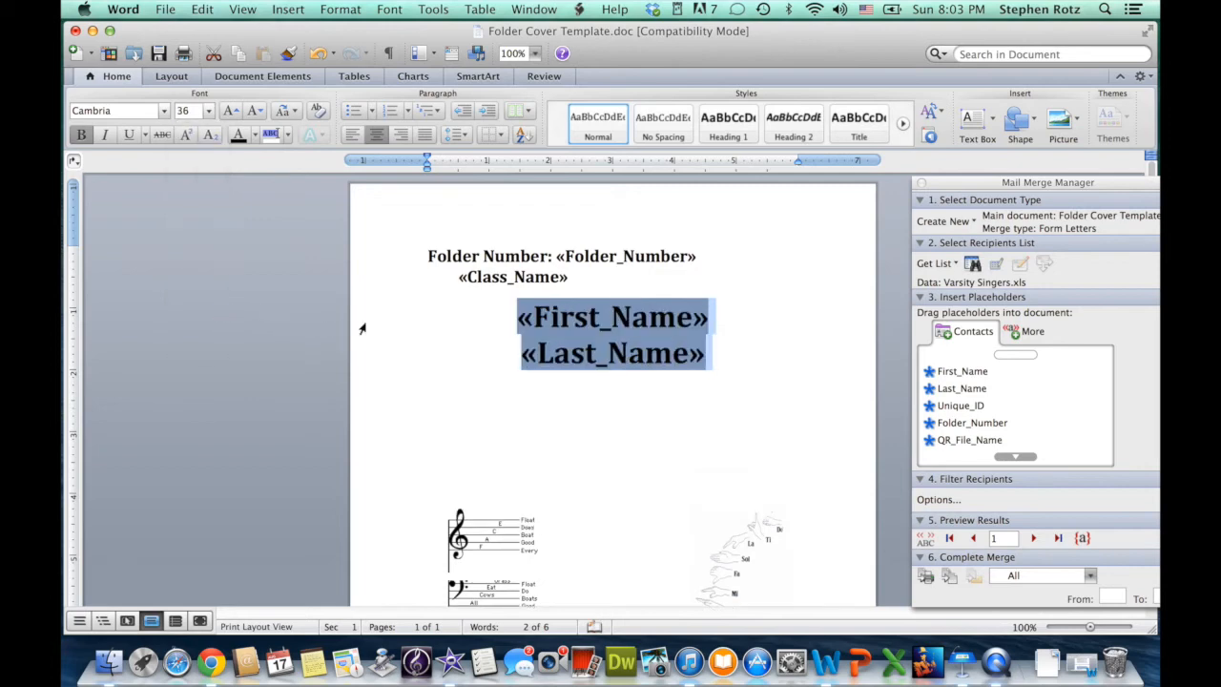
{"action": "scroll", "coordinate": [443, 371], "scroll_direction": "down", "scroll_amount": 5}
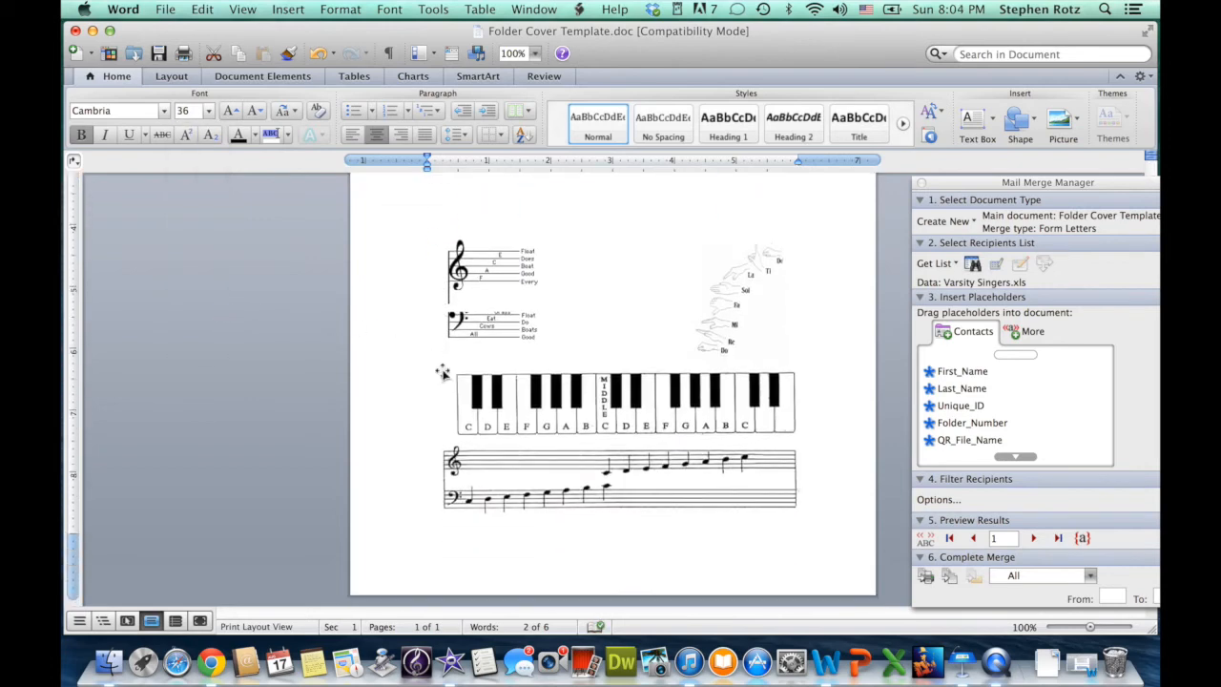
{"action": "scroll", "coordinate": [442, 372], "scroll_direction": "up", "scroll_amount": 5}
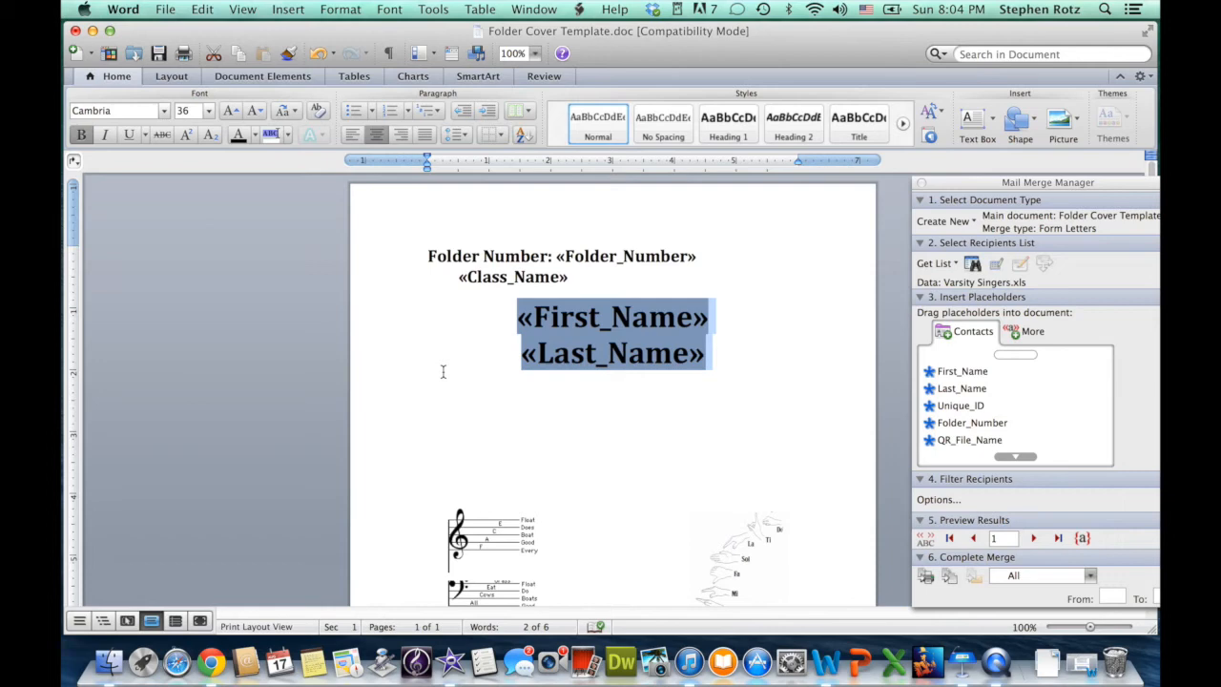
Preview the first record's data and tab the class name to the right end of the line.
{"action": "left_click", "coordinate": [924, 538]}
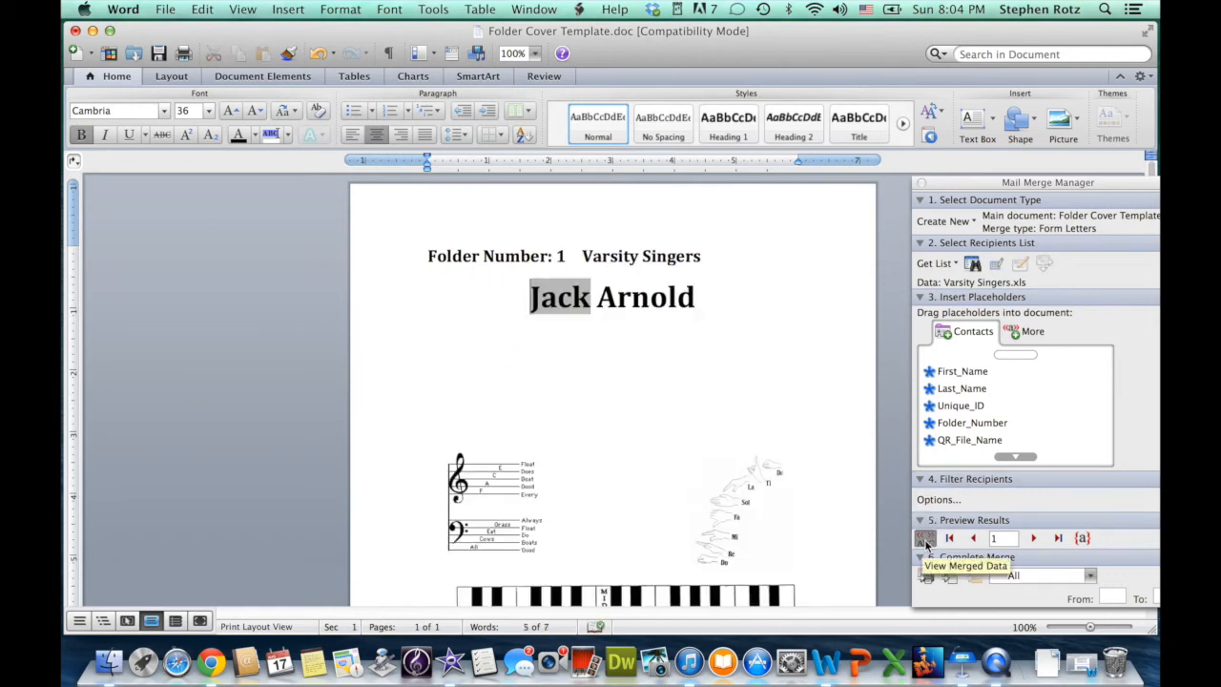
{"action": "left_click", "coordinate": [584, 256]}
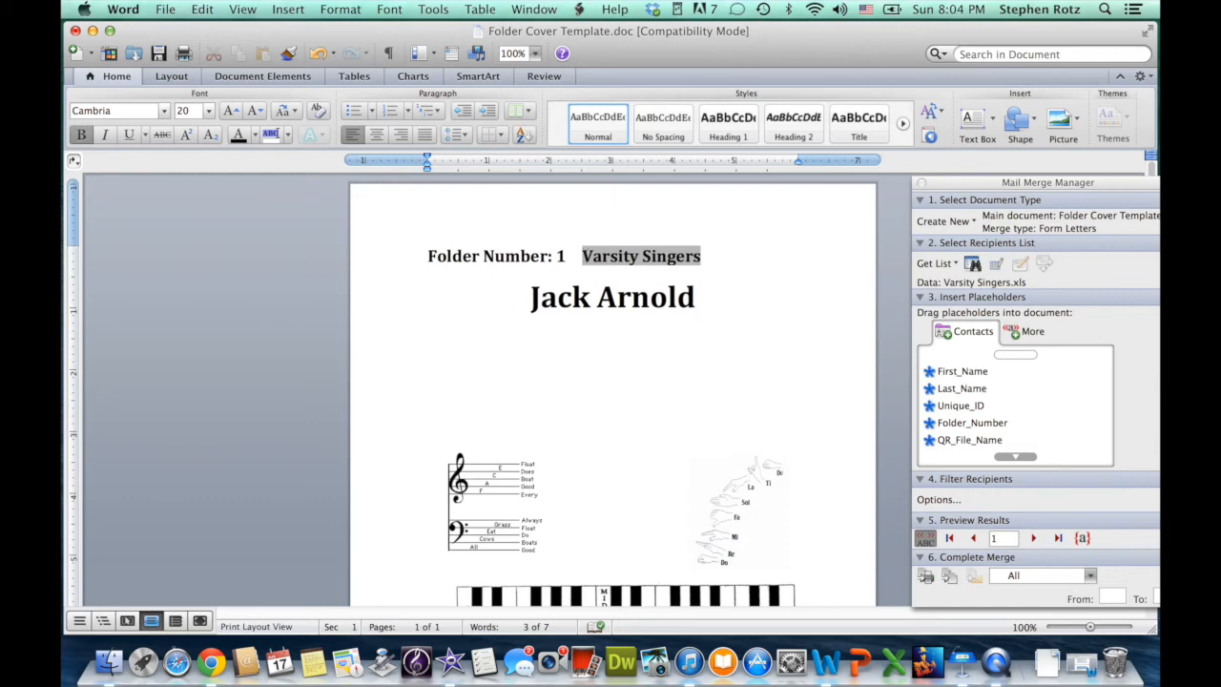
{"action": "key", "text": "Tab"}
{"action": "key", "text": "Tab"}
{"action": "key", "text": "Tab"}
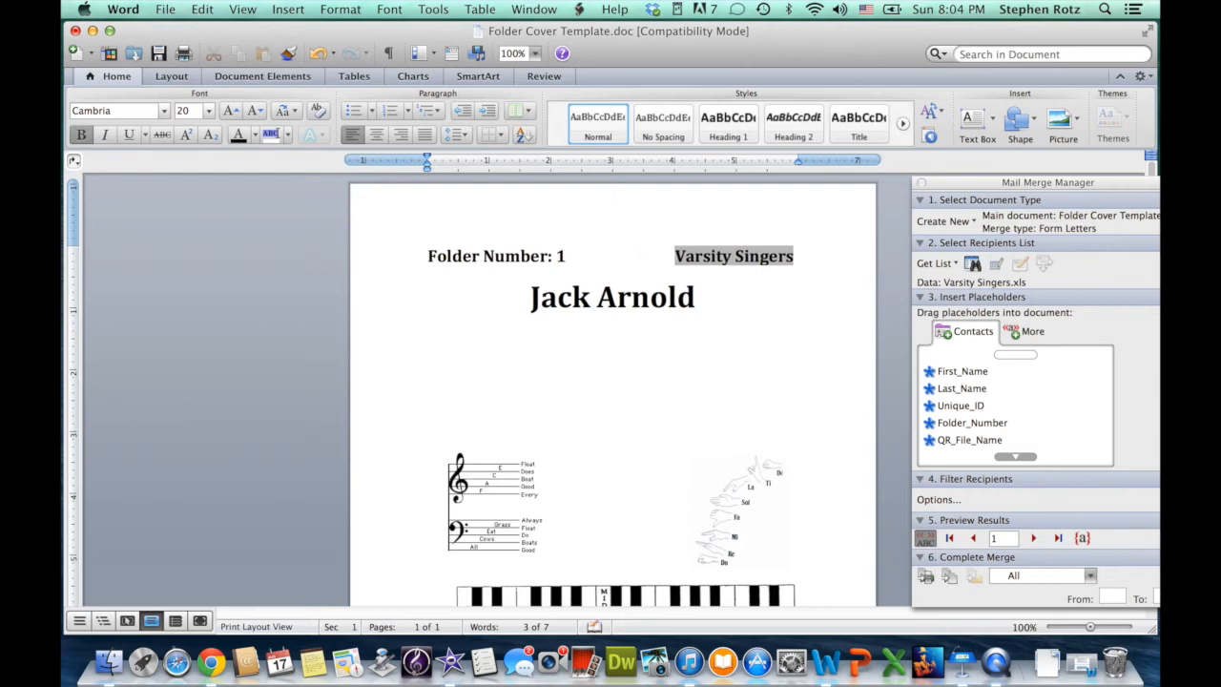
{"action": "scroll", "coordinate": [474, 370], "scroll_direction": "down", "scroll_amount": 1}
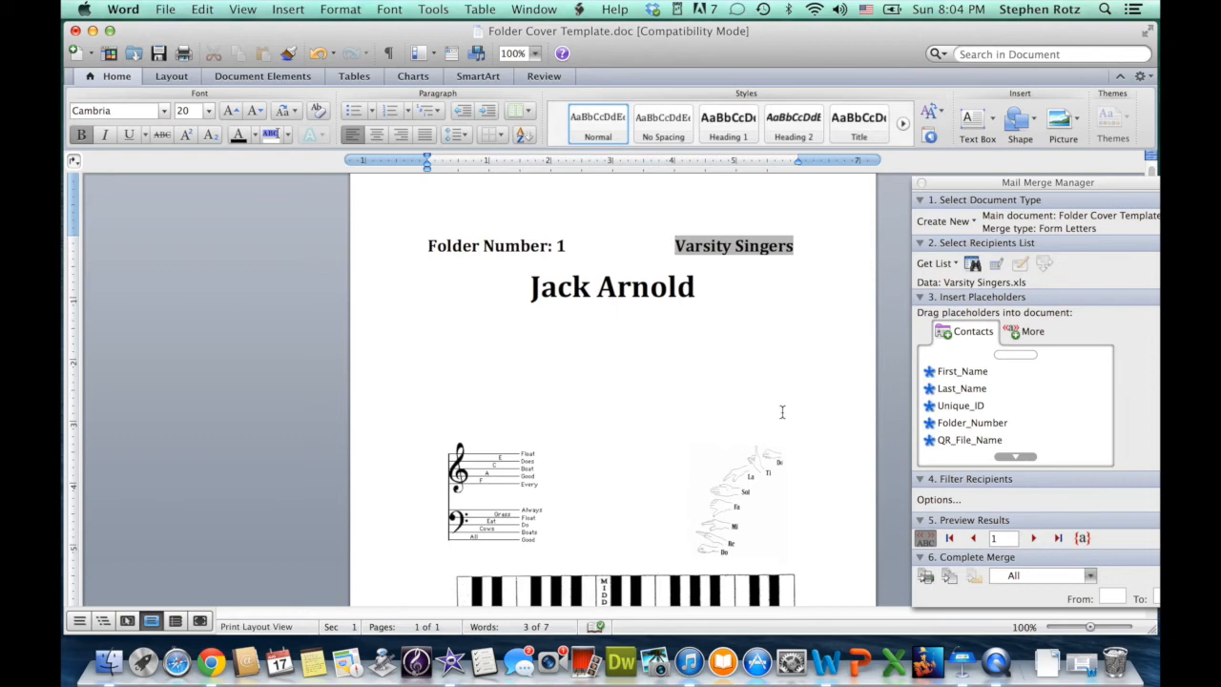
Step forward through three students' merged covers, then back one record.
{"action": "left_click", "coordinate": [1034, 539]}
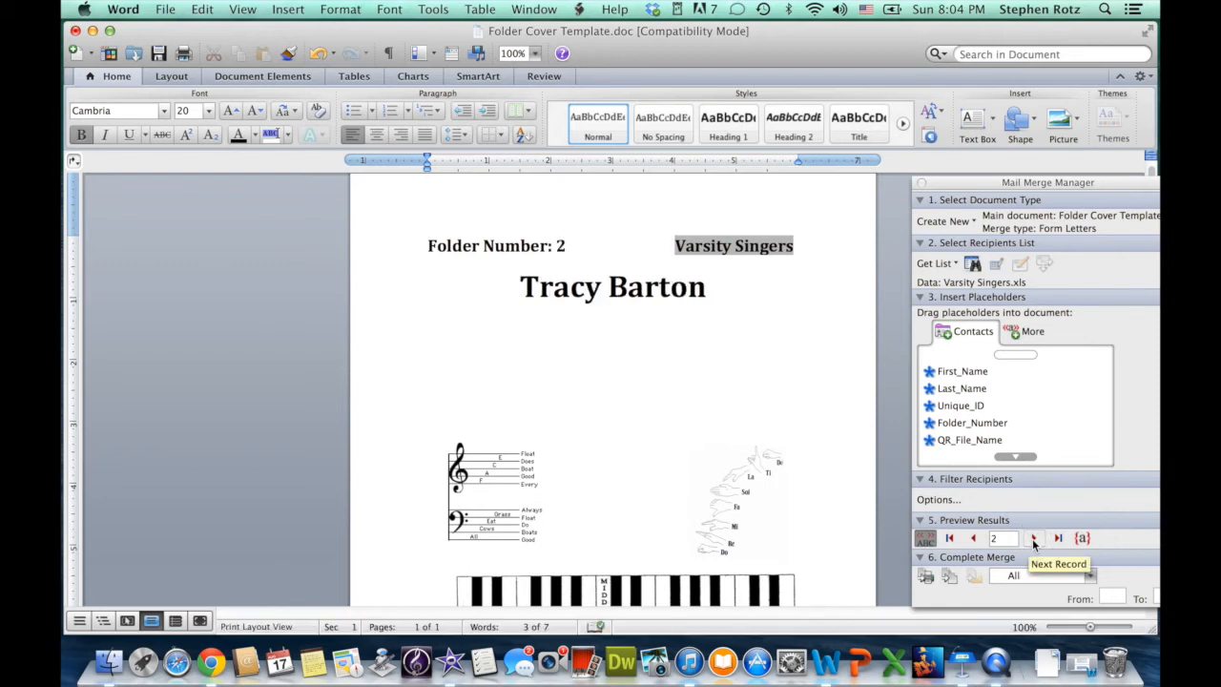
{"action": "left_click", "coordinate": [1035, 539]}
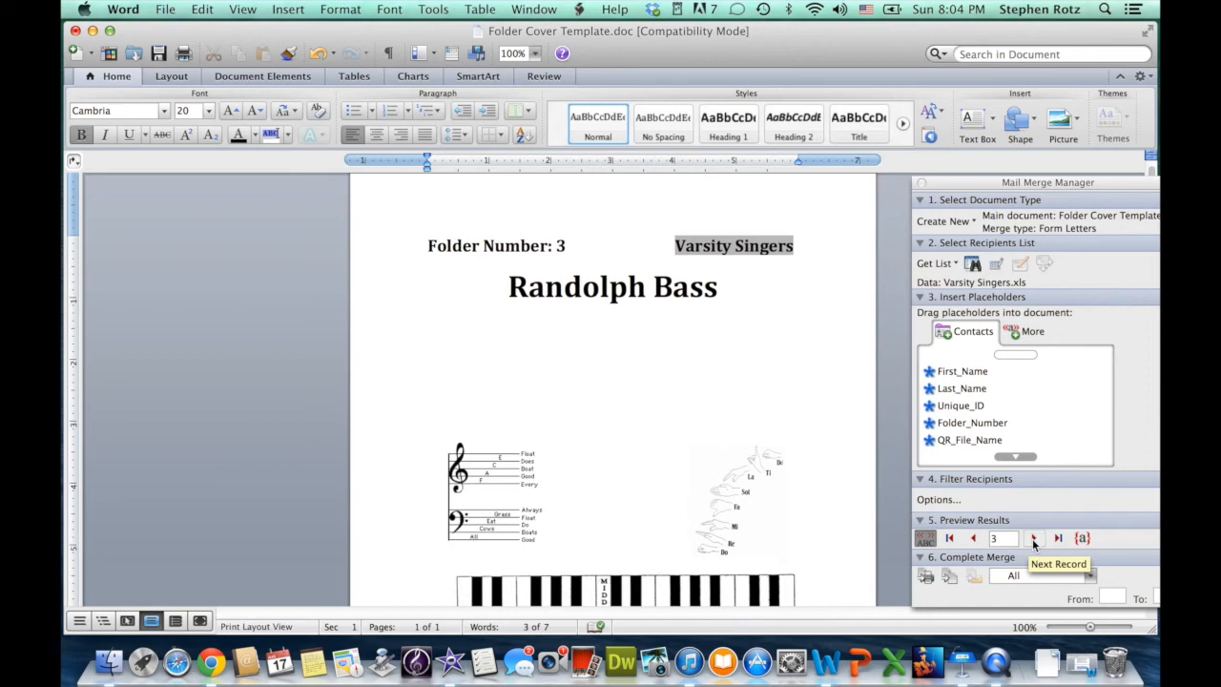
{"action": "left_click", "coordinate": [1034, 539]}
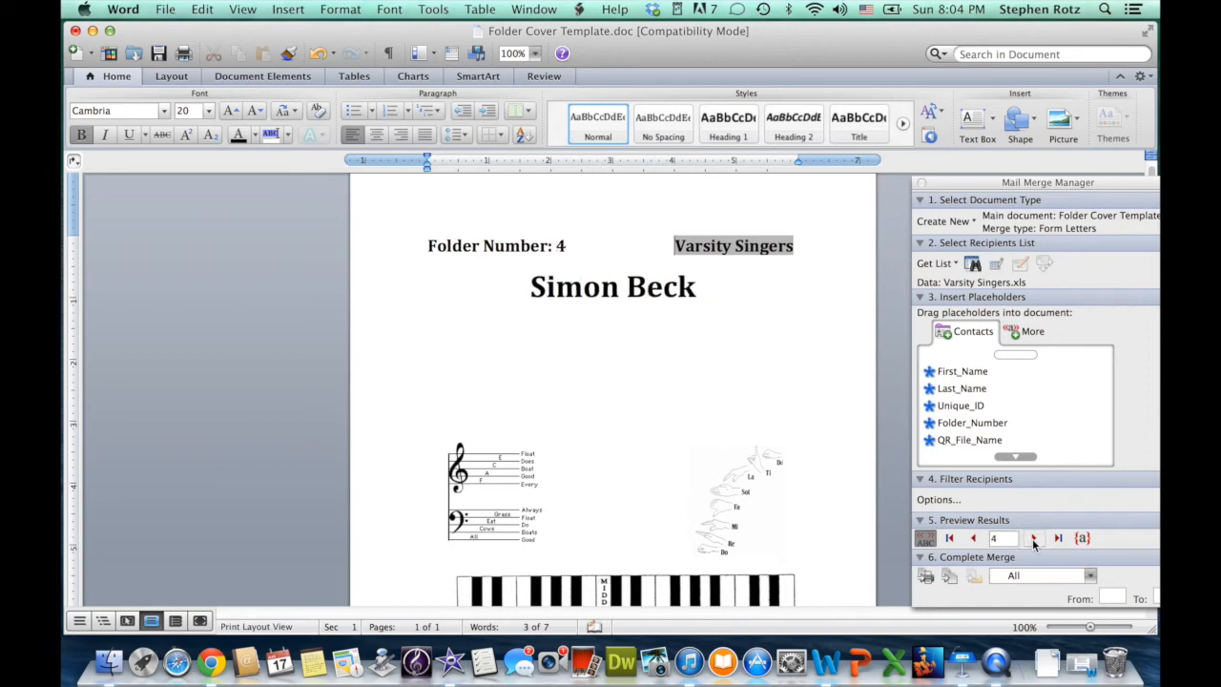
{"action": "left_click", "coordinate": [973, 539]}
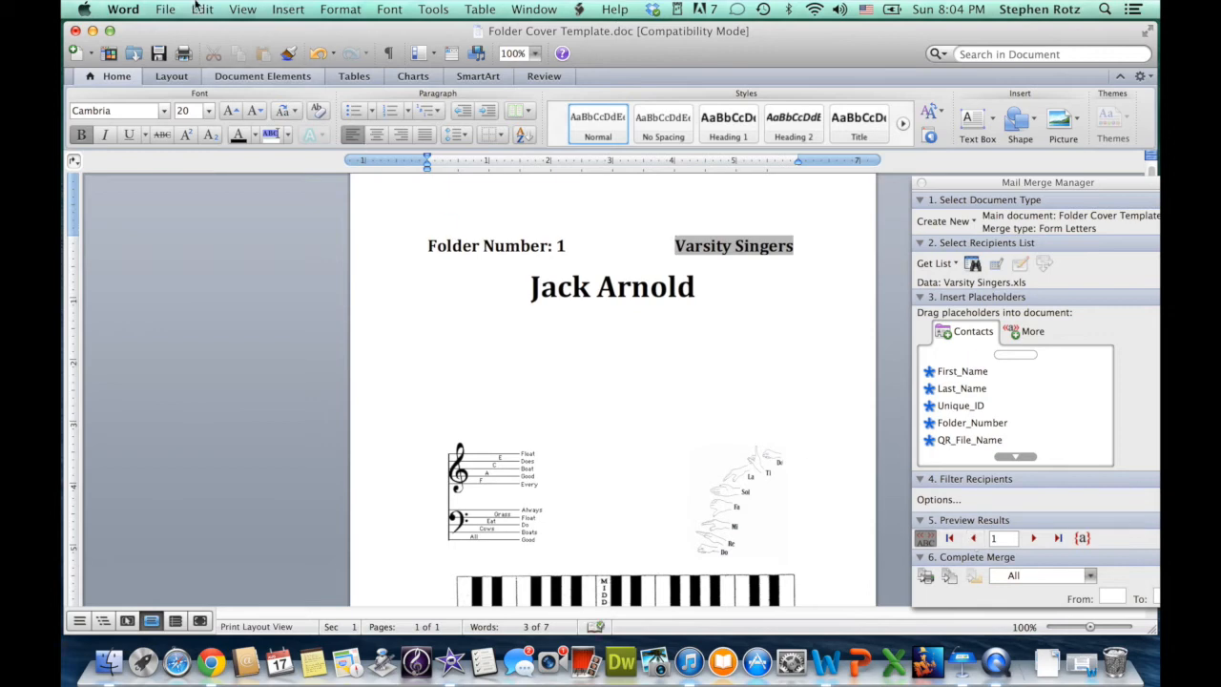
{"action": "left_click", "coordinate": [164, 8]}
Save the document as 'Folder Covers' in Word 97-2004 Document (.doc) format.
{"action": "left_click", "coordinate": [191, 157]}
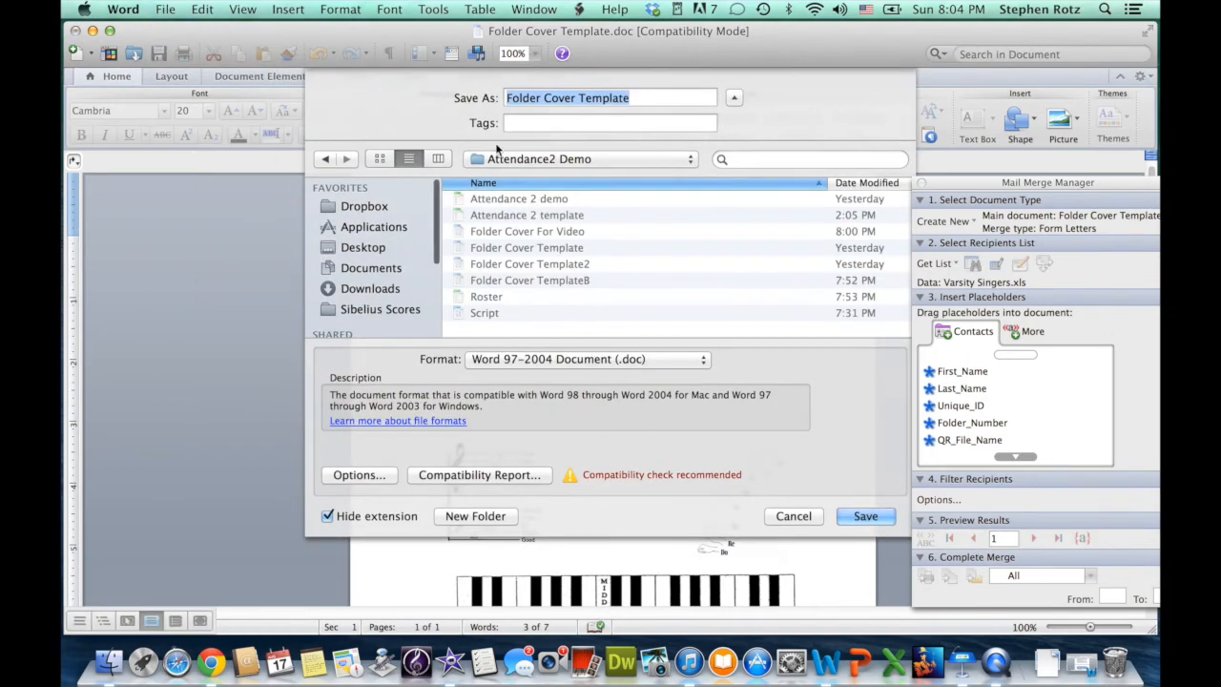
{"action": "left_click", "coordinate": [652, 99]}
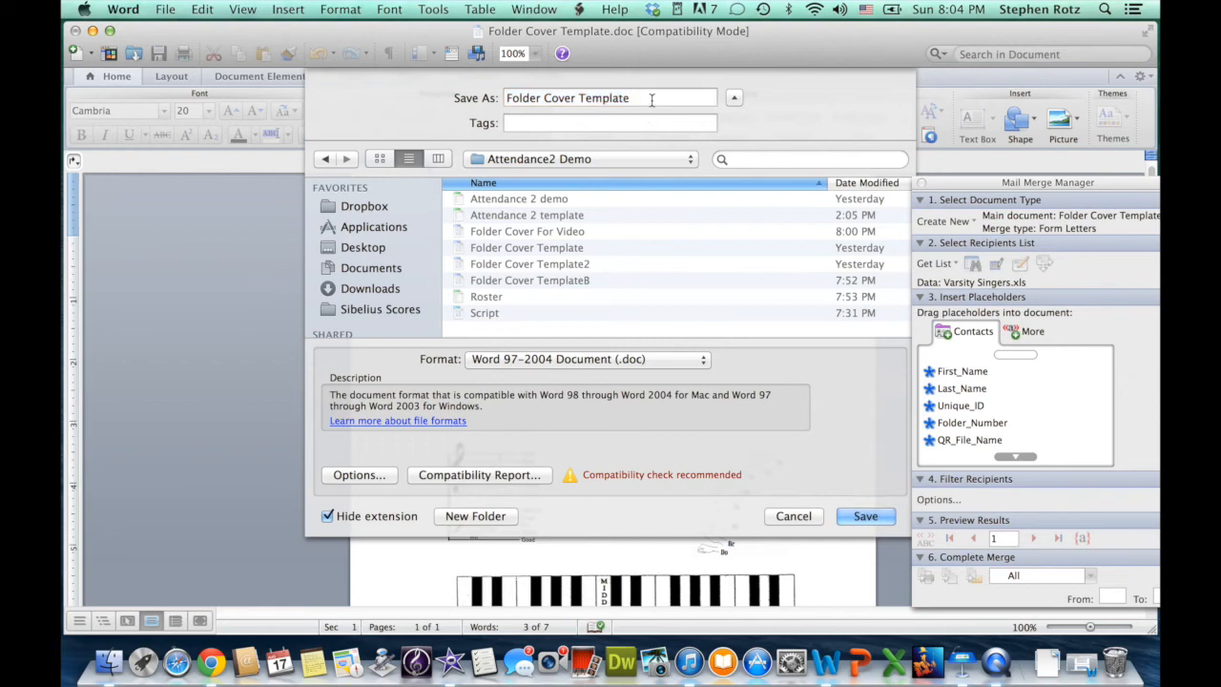
{"action": "key", "text": "BackSpace"}
{"action": "key", "text": "BackSpace"}
{"action": "key", "text": "BackSpace"}
{"action": "key", "text": "BackSpace"}
{"action": "key", "text": "BackSpace"}
{"action": "key", "text": "BackSpace"}
{"action": "key", "text": "BackSpace"}
{"action": "key", "text": "BackSpace"}
{"action": "key", "text": "BackSpace"}
{"action": "type", "text": "s"}
{"action": "left_click", "coordinate": [703, 359]}
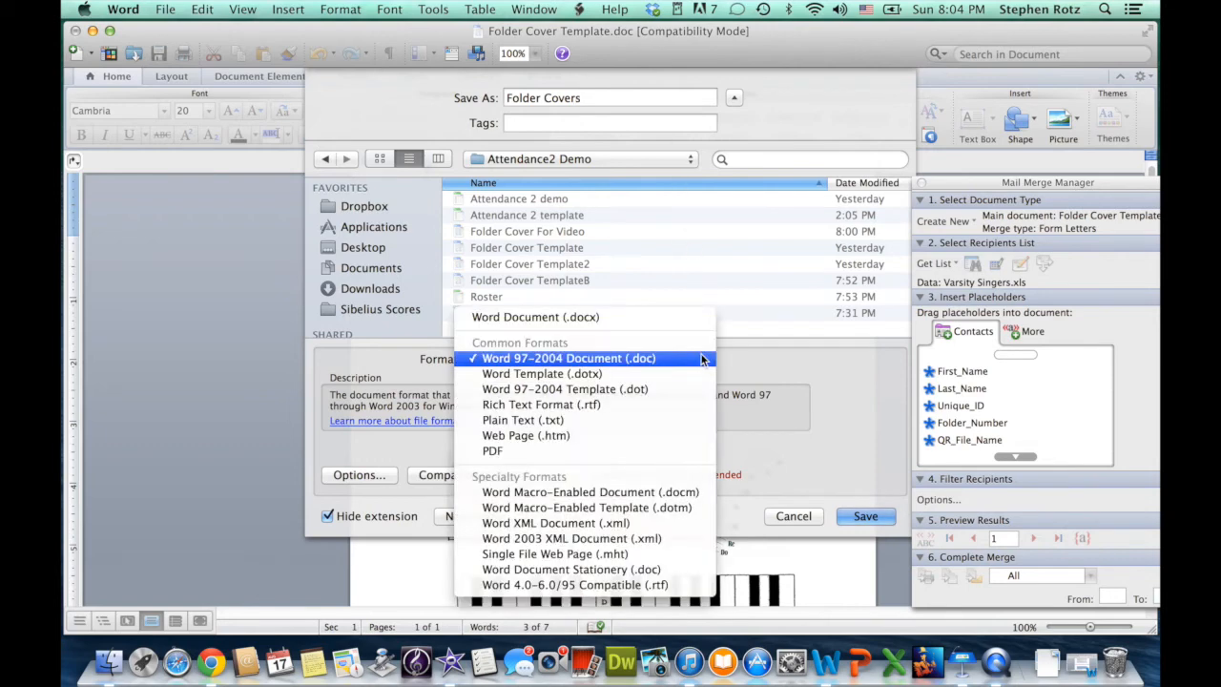
{"action": "left_click", "coordinate": [601, 361]}
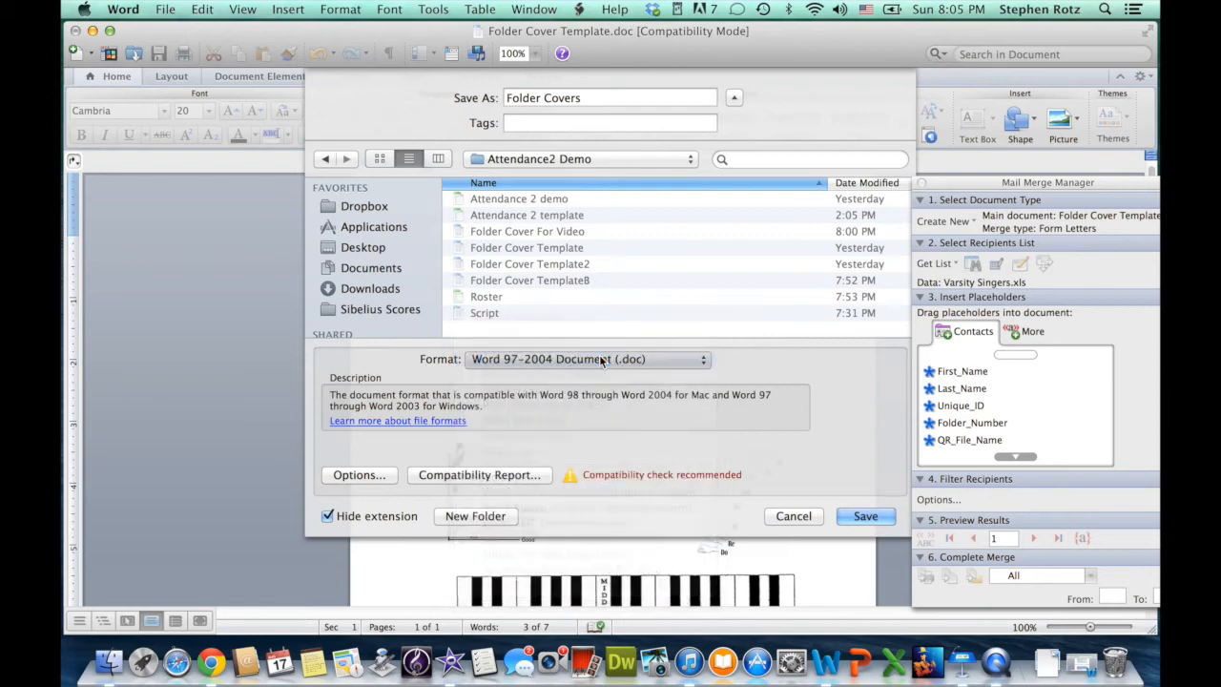
{"action": "left_click", "coordinate": [865, 516]}
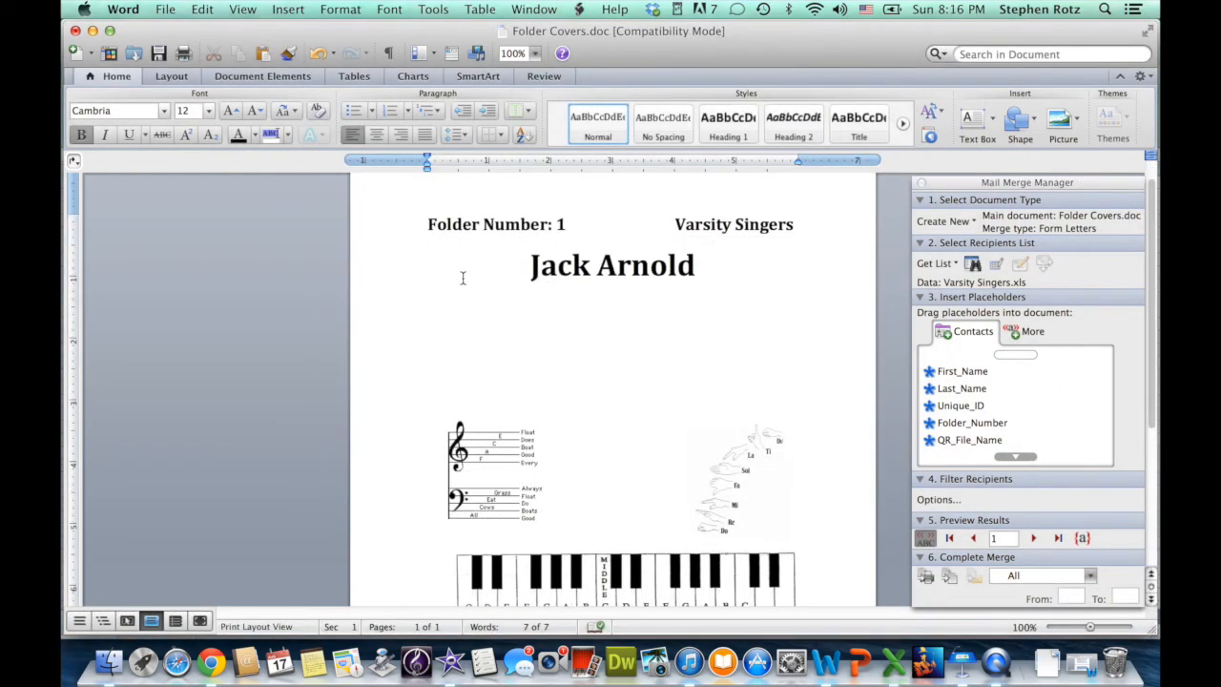
Centre the blank line below the name and set up an IncludePicture field with empty quotes.
{"action": "left_click", "coordinate": [377, 134]}
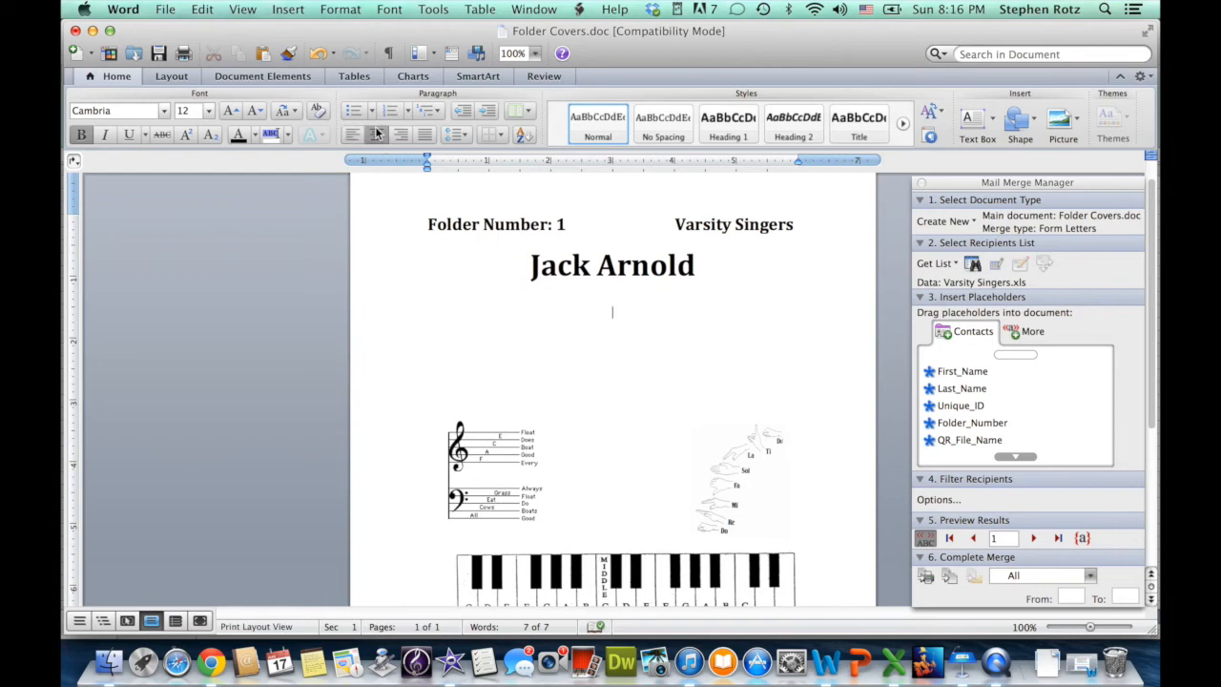
{"action": "left_click", "coordinate": [287, 9]}
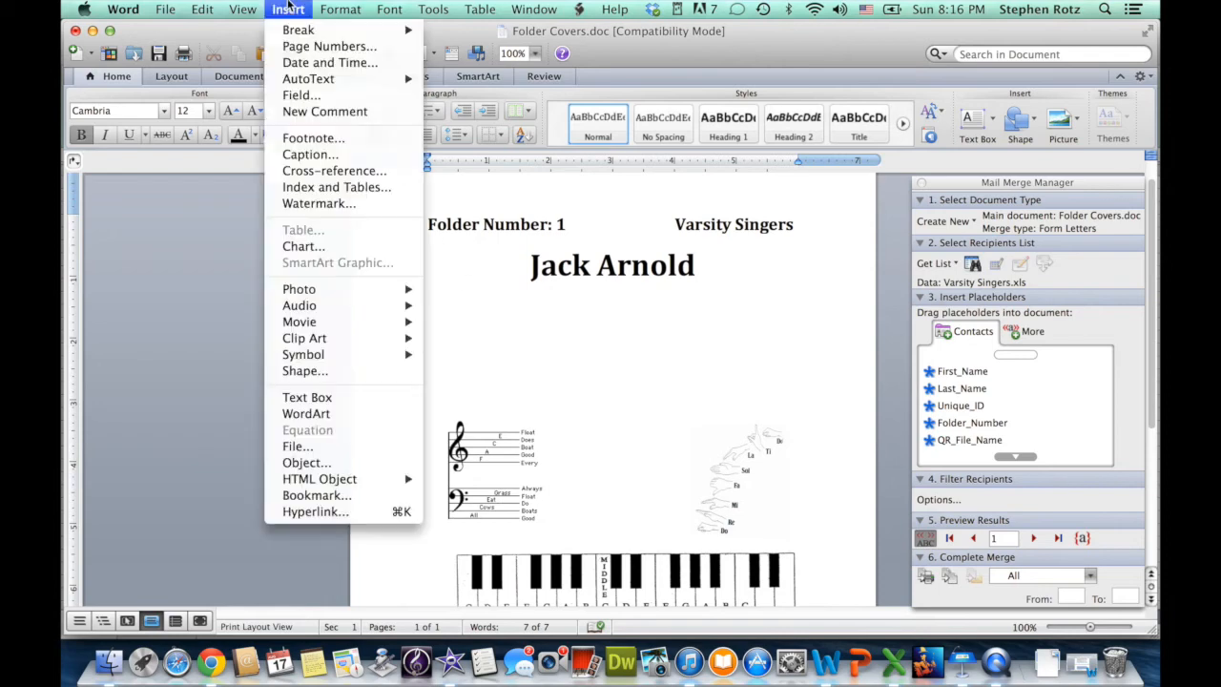
{"action": "left_click", "coordinate": [297, 95]}
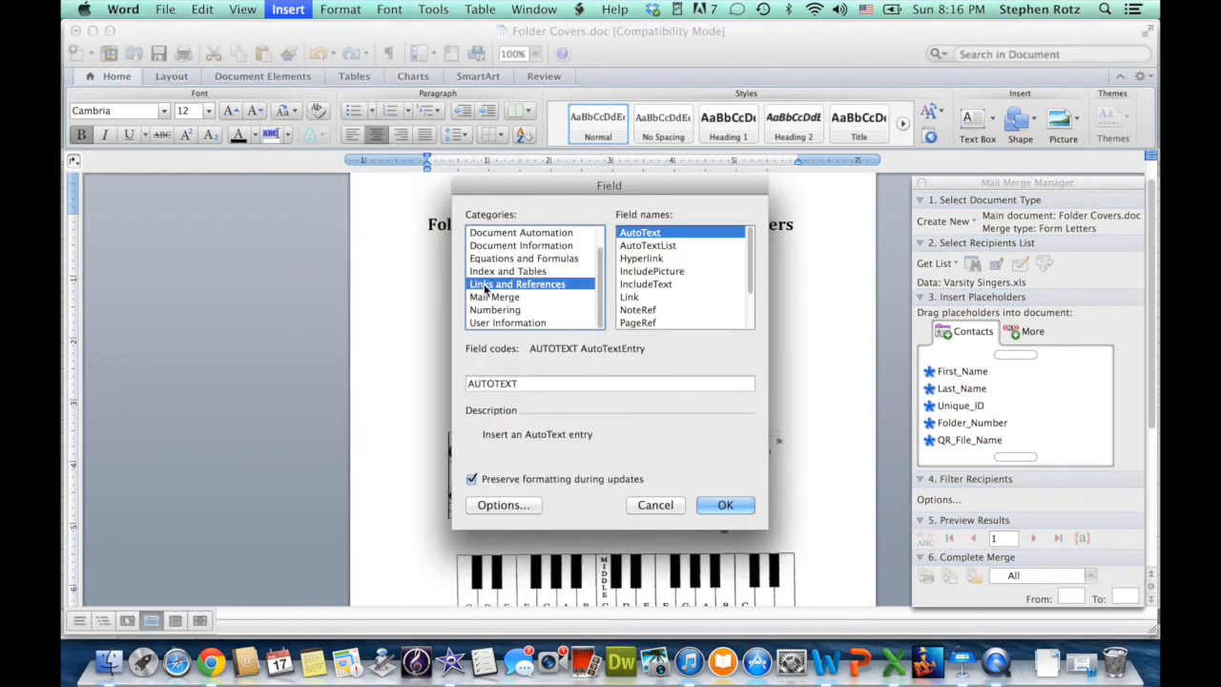
{"action": "left_click", "coordinate": [654, 273]}
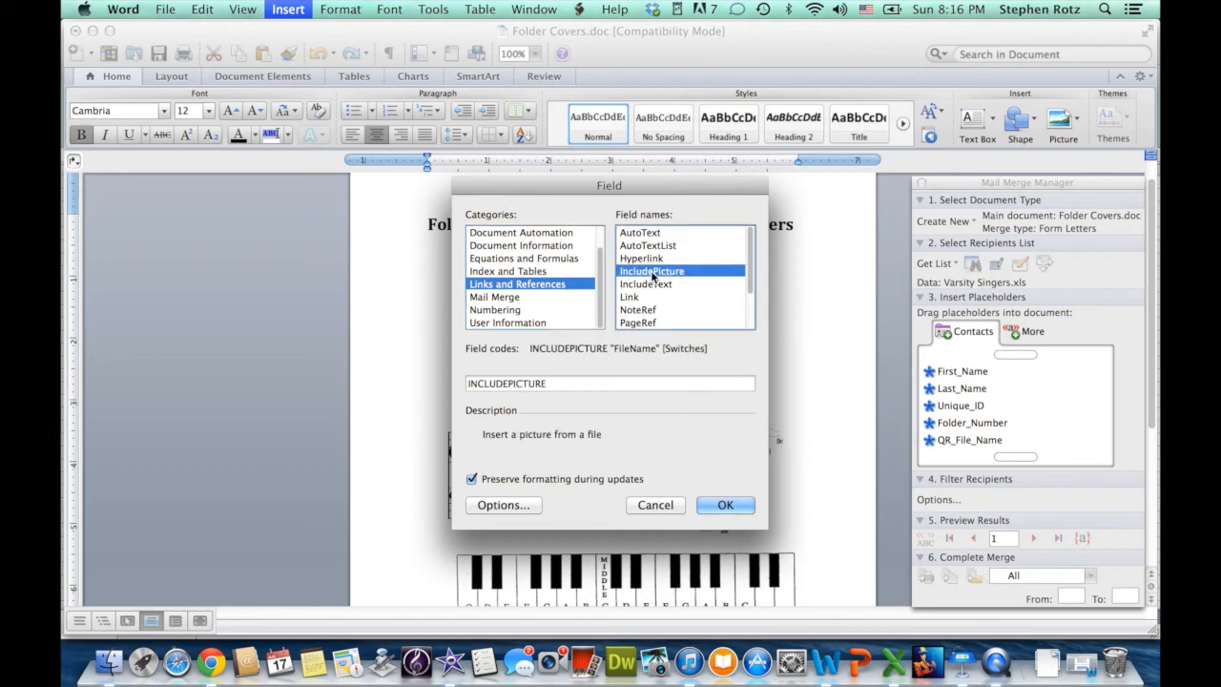
{"action": "left_click", "coordinate": [585, 384]}
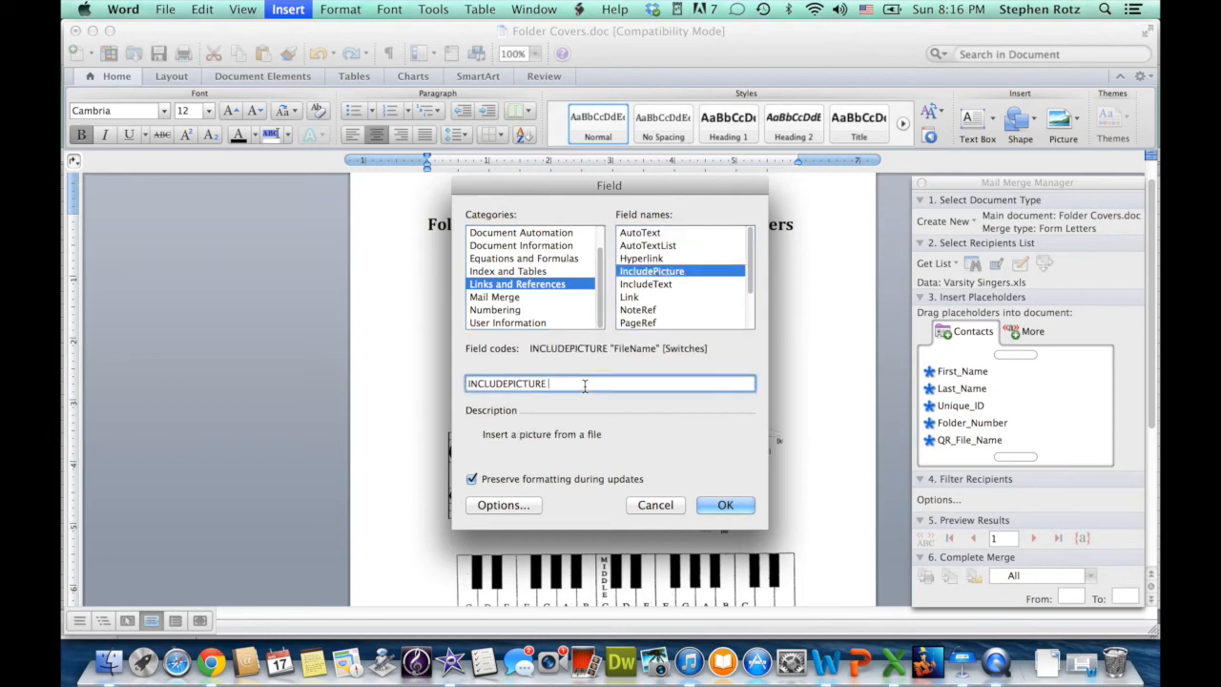
{"action": "type", "text": "\"\""}
{"action": "left_click", "coordinate": [894, 662]}
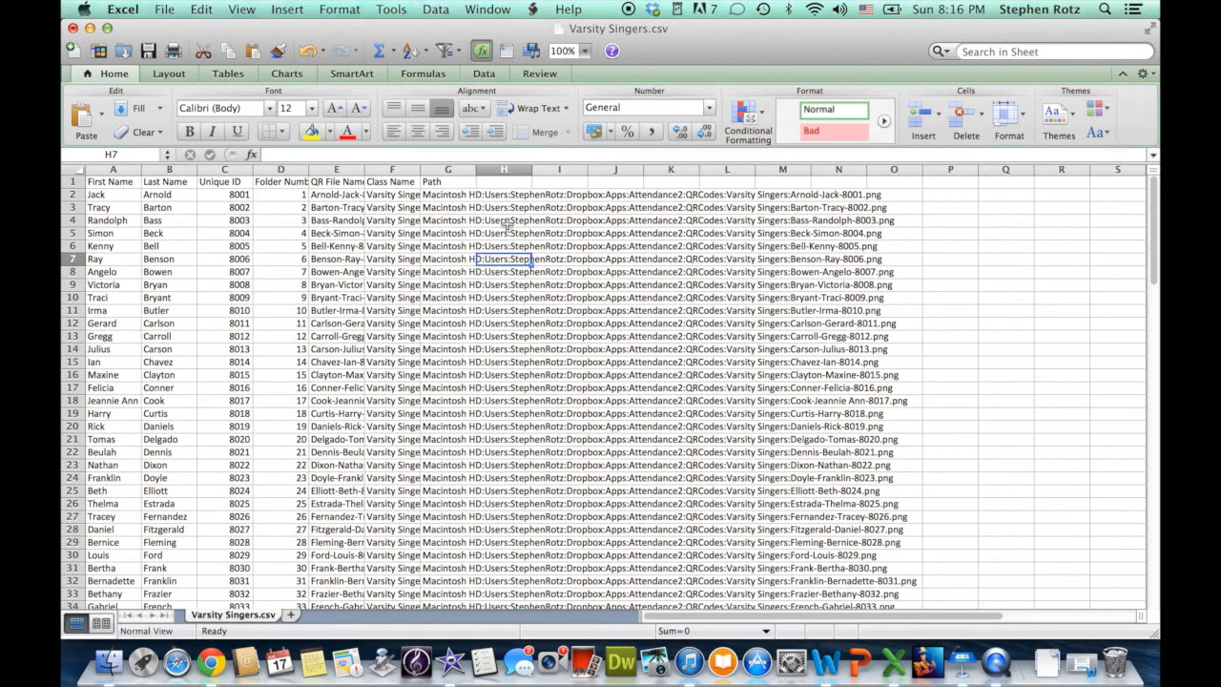
Copy the first student's QR image path from cell G2 of Varsity Singers.csv.
{"action": "left_click", "coordinate": [453, 194]}
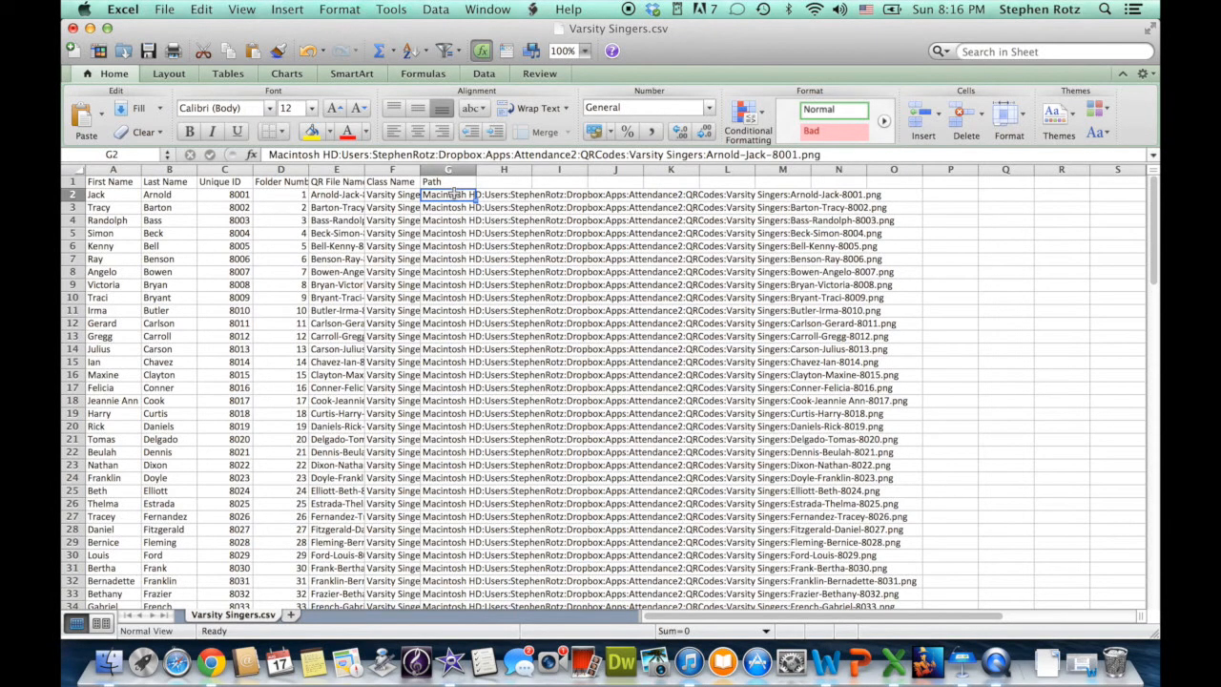
{"action": "left_click", "coordinate": [202, 8]}
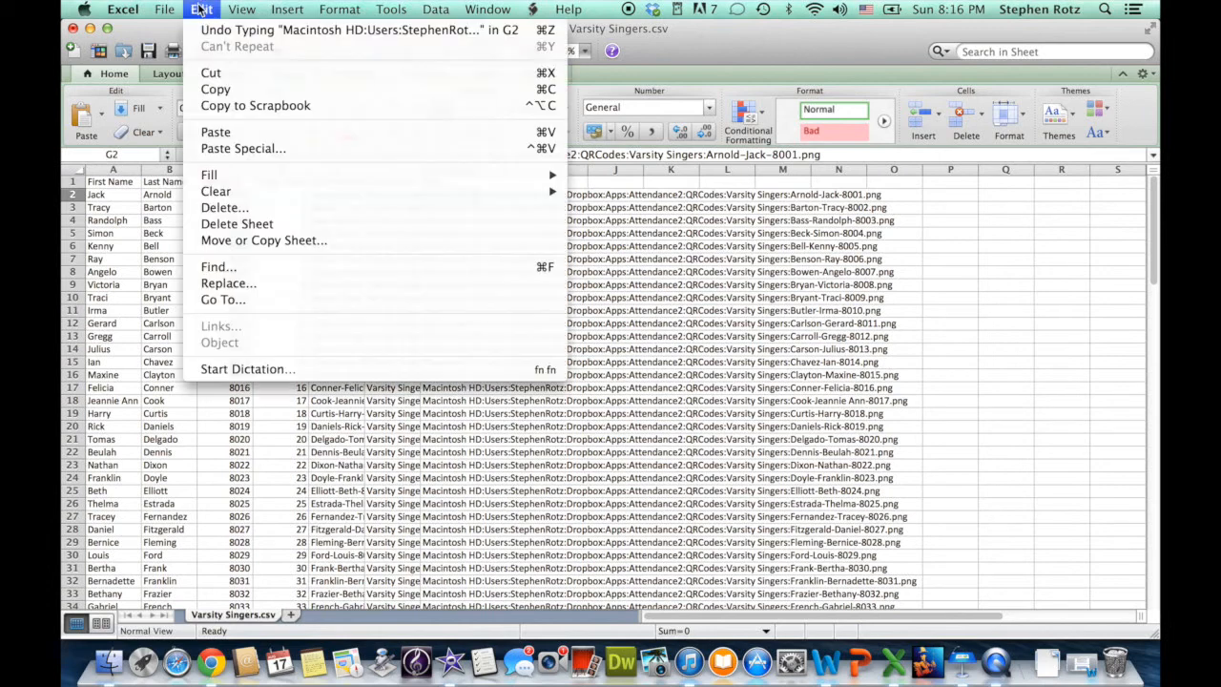
{"action": "left_click", "coordinate": [222, 89]}
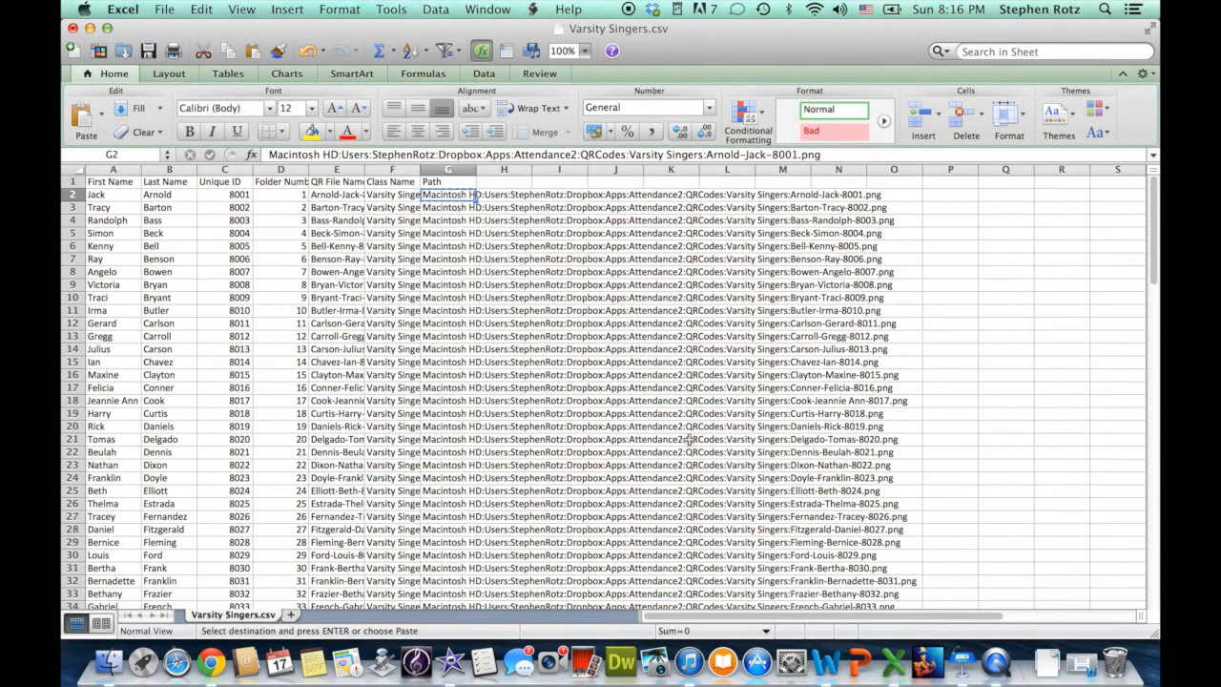
{"action": "left_click", "coordinate": [827, 660]}
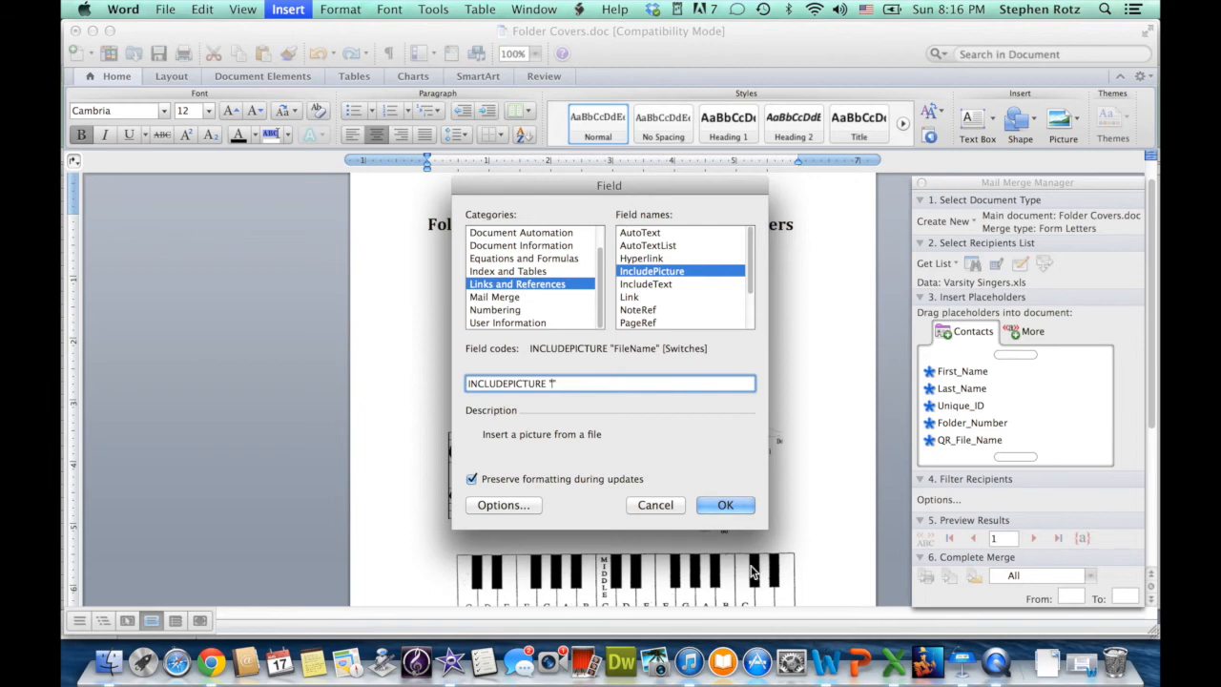
Paste the path into the INCLUDEPICTURE quotes to insert the QR code, then delete the blank lines below.
{"action": "key", "text": "super+v"}
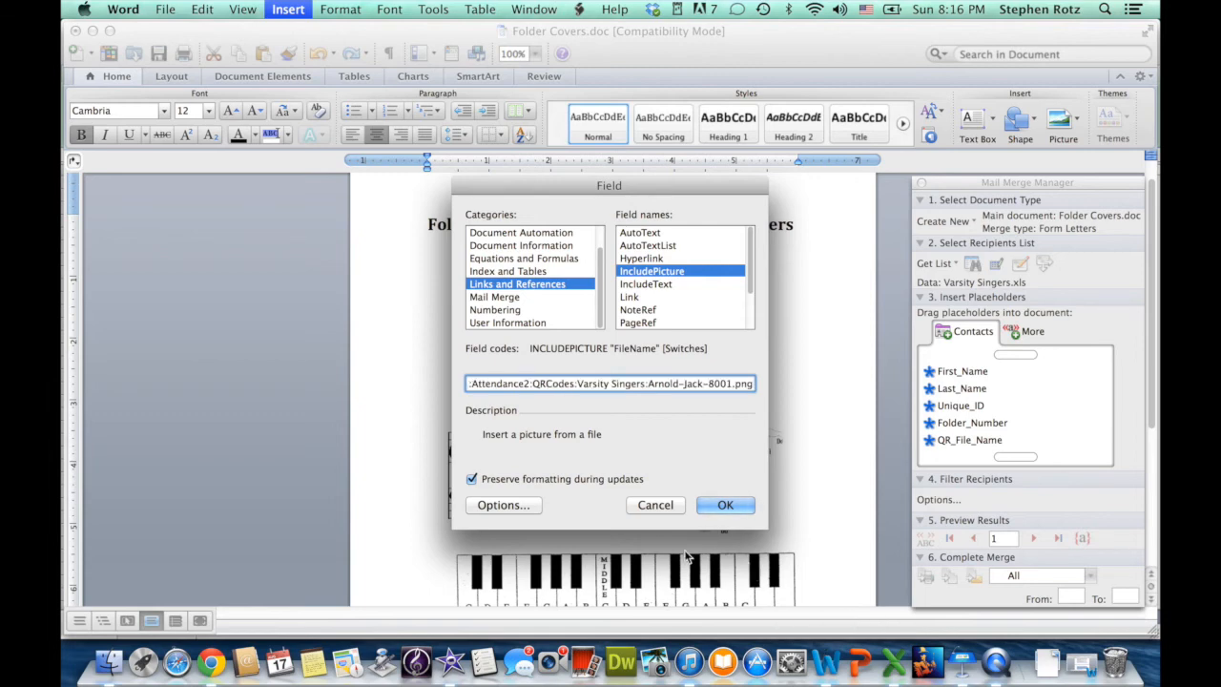
{"action": "left_click", "coordinate": [725, 506]}
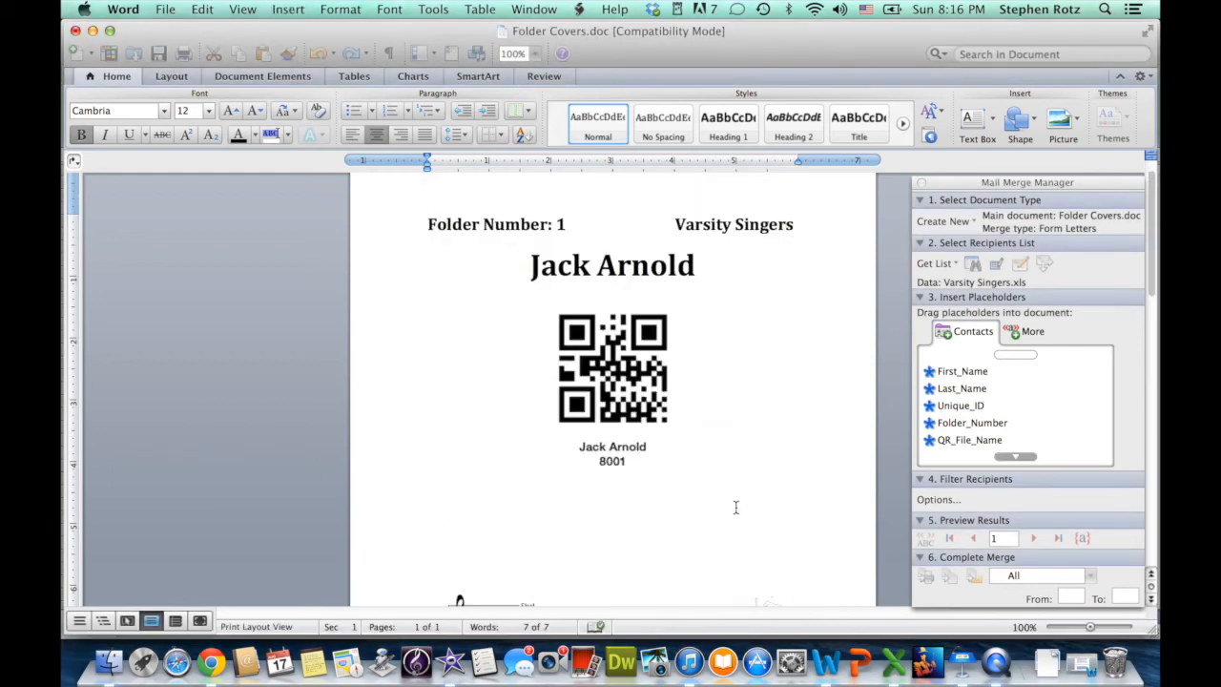
{"action": "scroll", "coordinate": [736, 508], "scroll_direction": "down", "scroll_amount": 10}
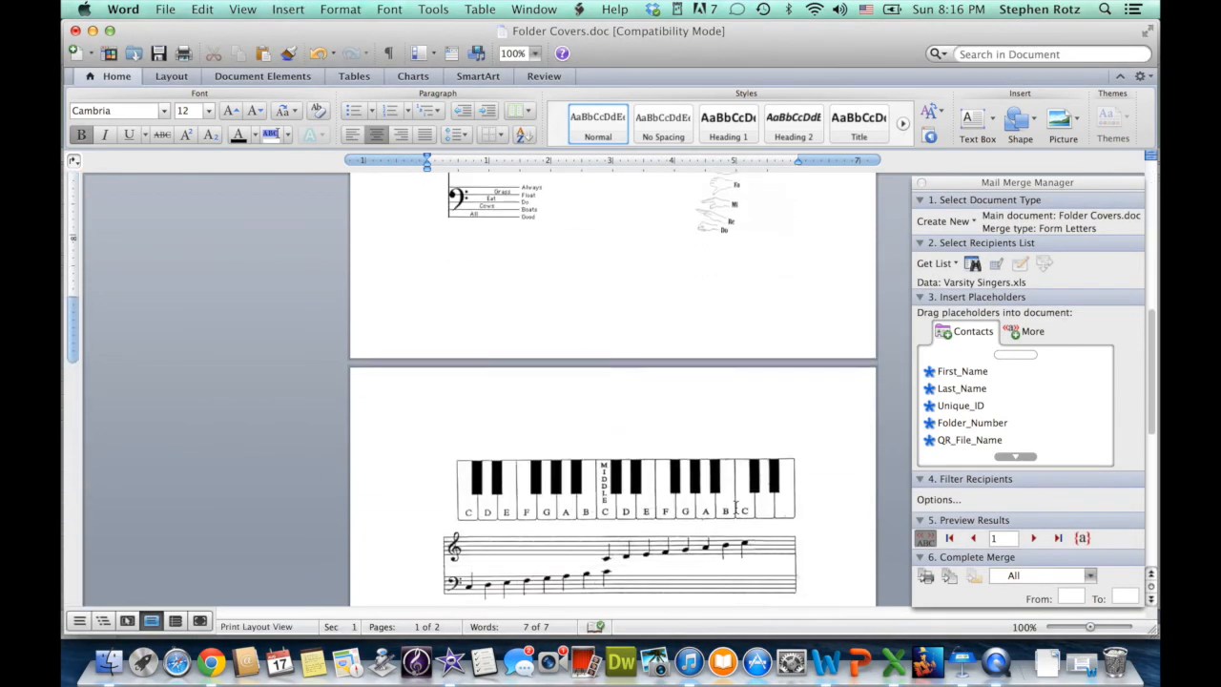
{"action": "scroll", "coordinate": [736, 507], "scroll_direction": "up", "scroll_amount": 5}
{"action": "scroll", "coordinate": [736, 507], "scroll_direction": "up", "scroll_amount": 3}
{"action": "scroll", "coordinate": [735, 508], "scroll_direction": "down", "scroll_amount": 8}
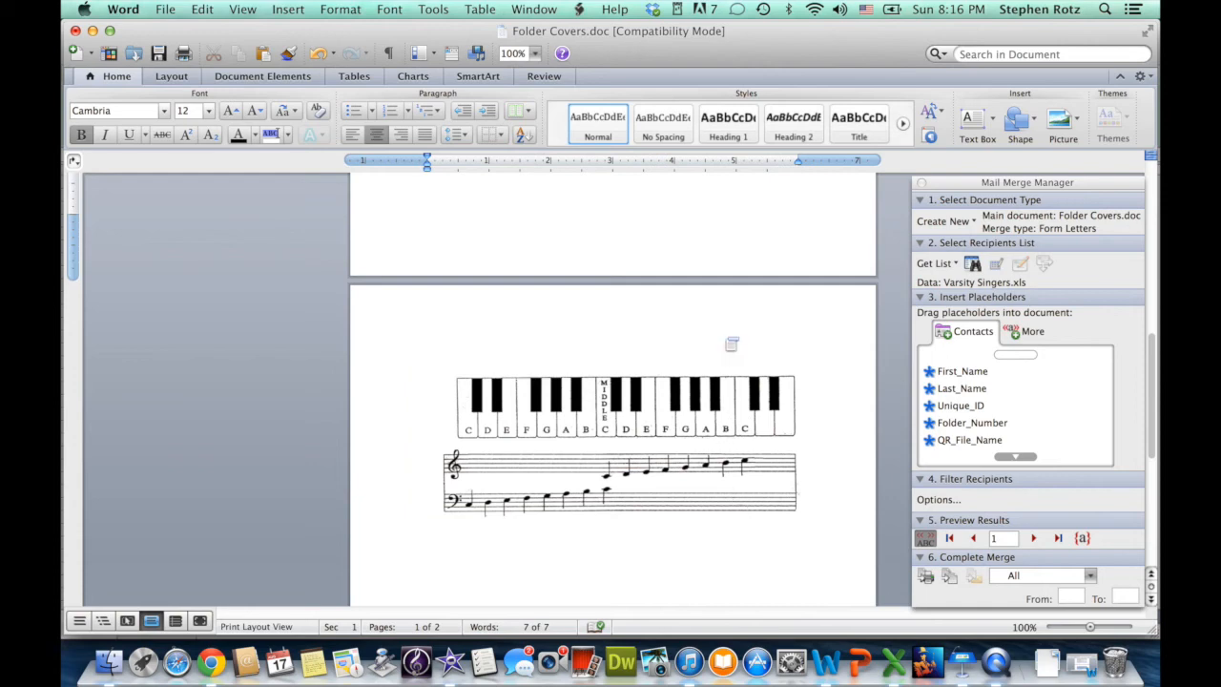
{"action": "scroll", "coordinate": [732, 343], "scroll_direction": "up", "scroll_amount": 5}
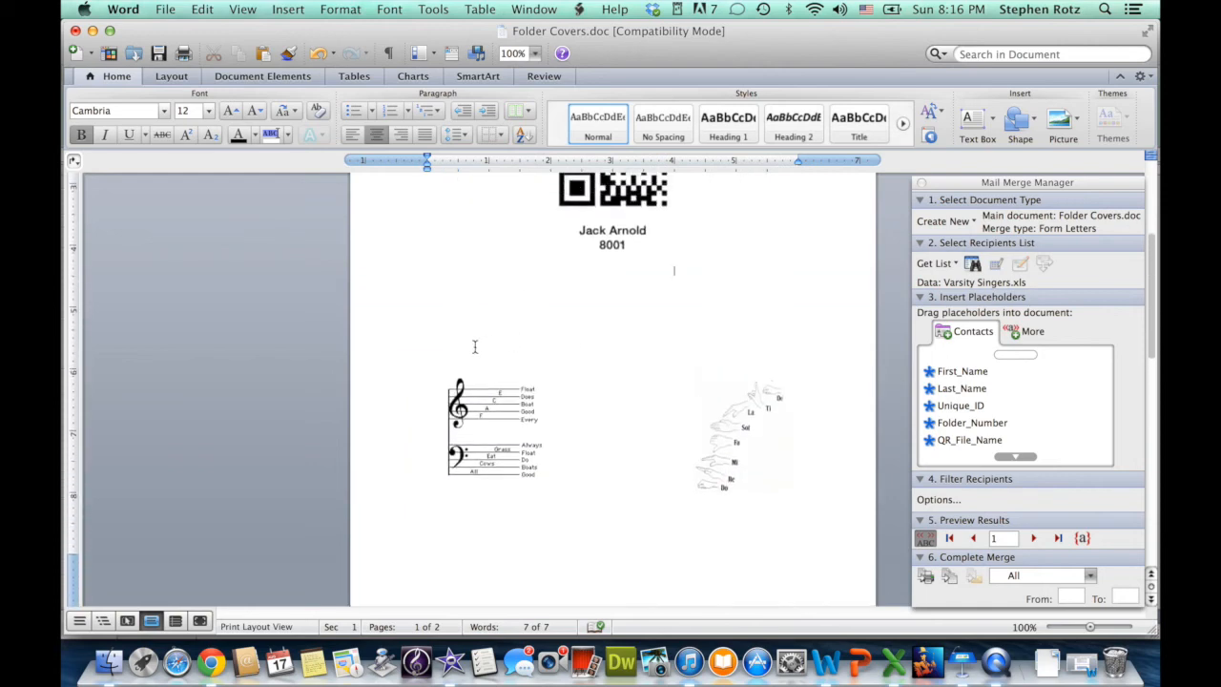
{"action": "left_click", "coordinate": [503, 358]}
{"action": "key", "text": "BackSpace"}
{"action": "key", "text": "BackSpace"}
{"action": "key", "text": "BackSpace"}
{"action": "key", "text": "BackSpace"}
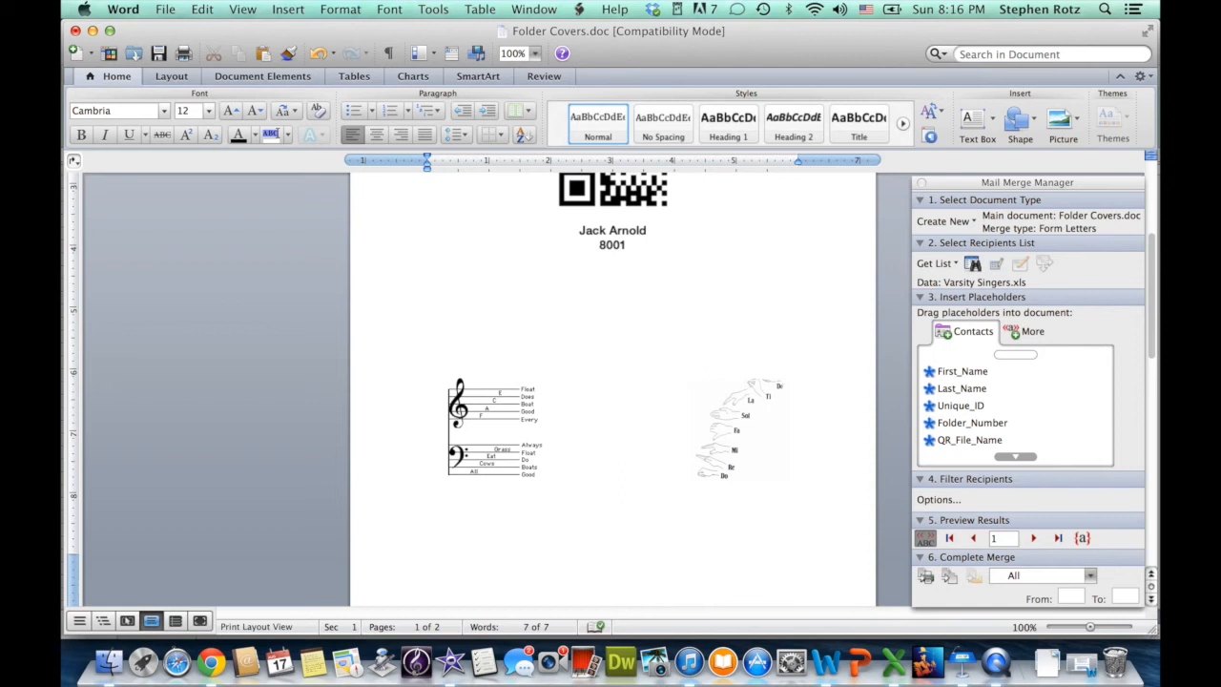